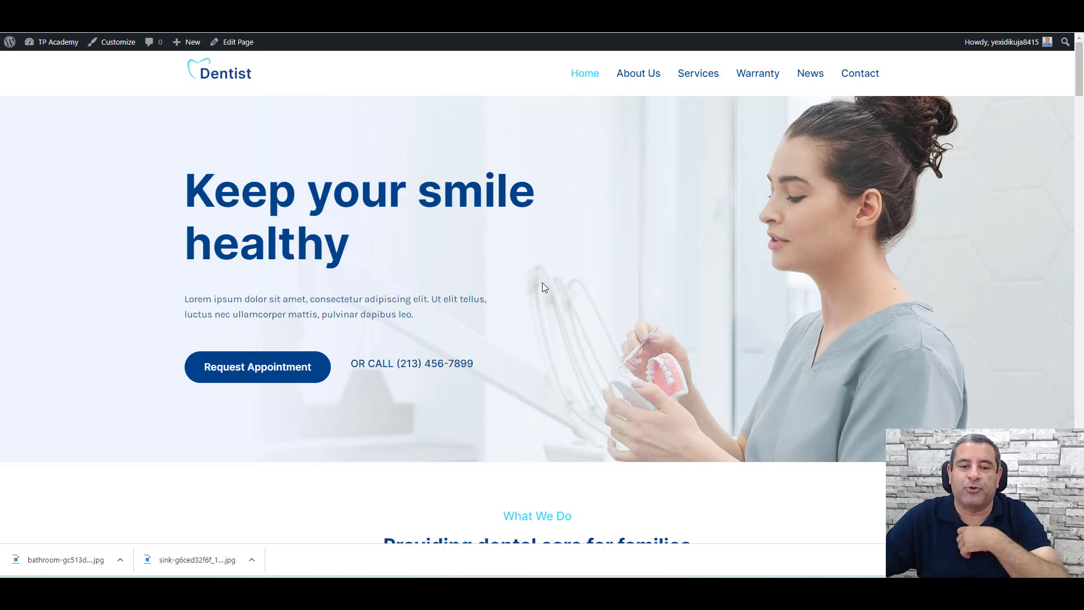
Examine the dental site's home page, then the contact page's form, service columns and testimonial section.
{"action": "scroll", "coordinate": [542, 282], "scroll_direction": "down", "scroll_amount": 3}
{"action": "scroll", "coordinate": [542, 283], "scroll_direction": "up", "scroll_amount": 3}
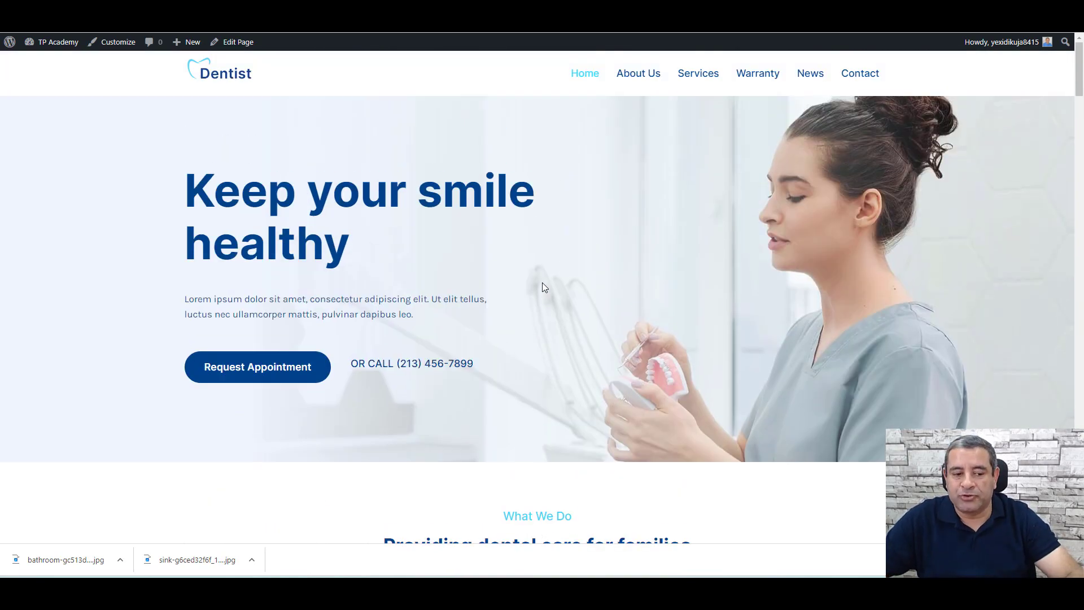
{"action": "scroll", "coordinate": [680, 192], "scroll_direction": "down", "scroll_amount": 2}
{"action": "scroll", "coordinate": [681, 192], "scroll_direction": "up", "scroll_amount": 2}
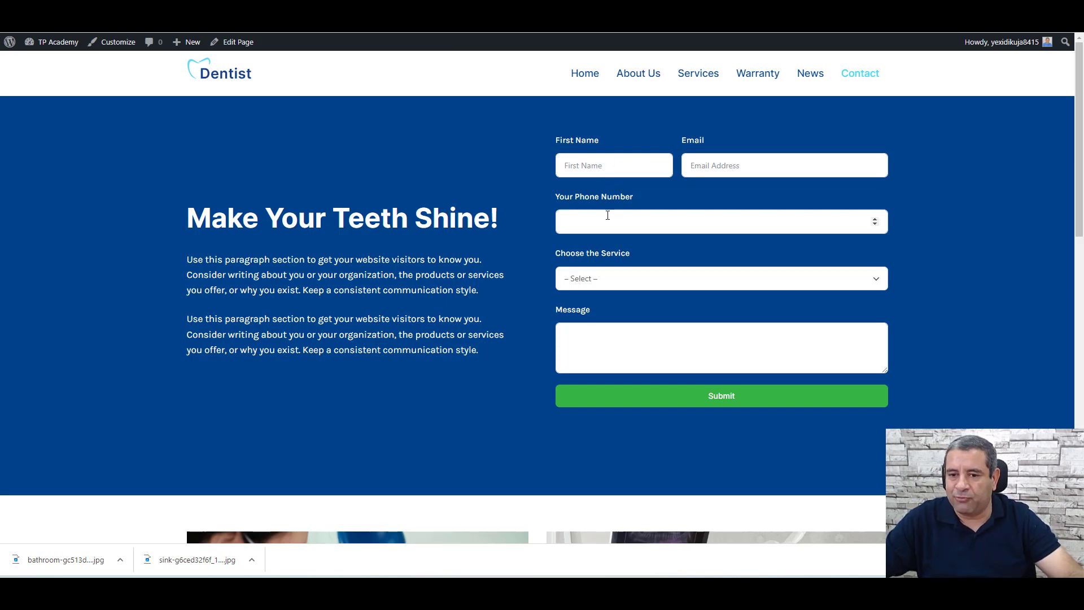
{"action": "left_click", "coordinate": [607, 282]}
{"action": "left_click", "coordinate": [608, 282]}
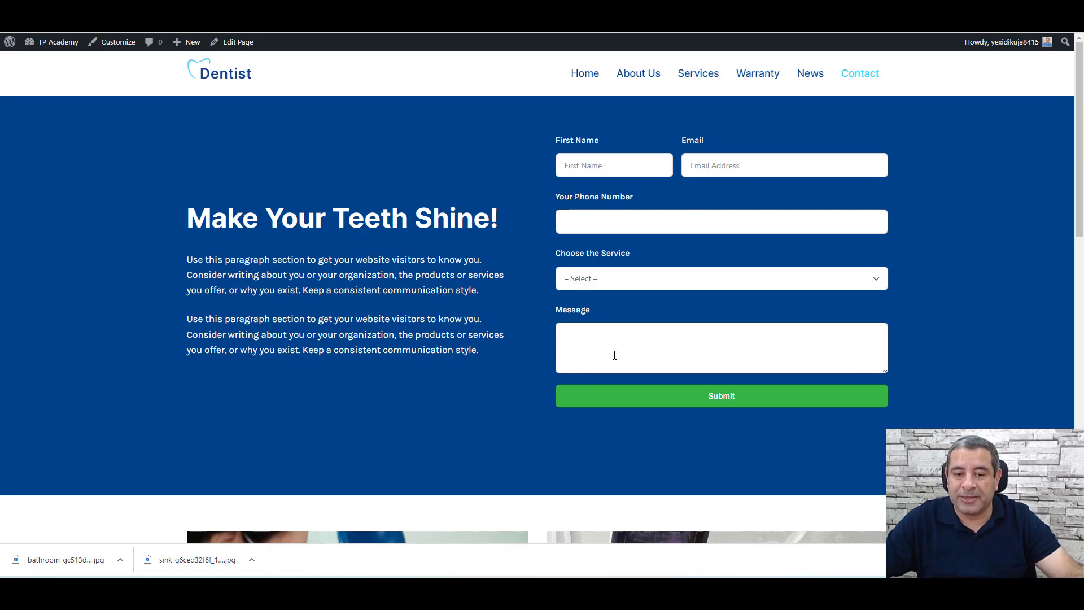
{"action": "scroll", "coordinate": [519, 325], "scroll_direction": "down", "scroll_amount": 10}
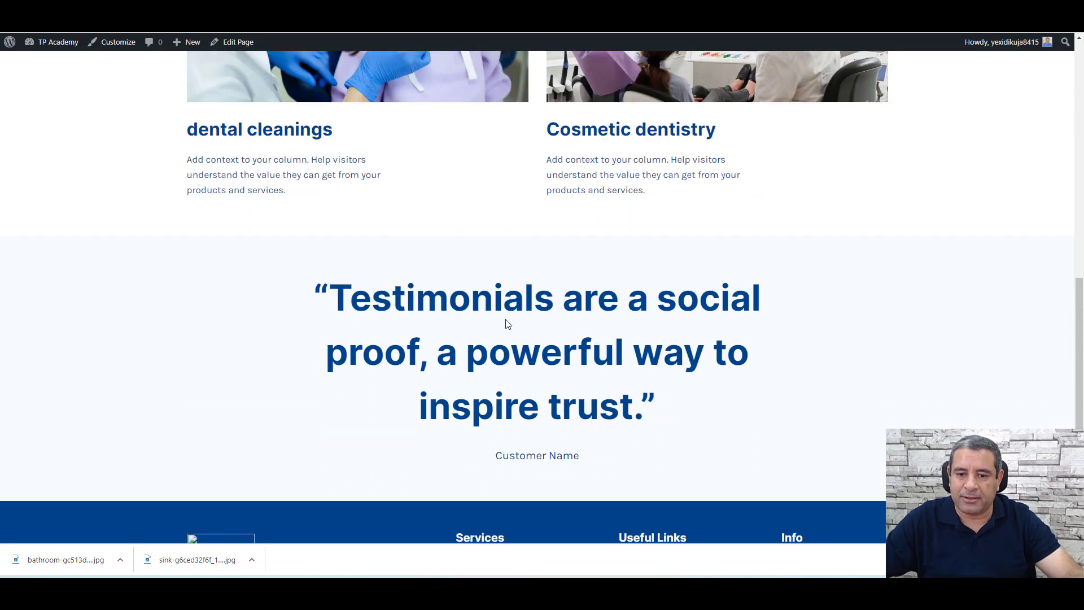
{"action": "scroll", "coordinate": [478, 275], "scroll_direction": "up", "scroll_amount": 6}
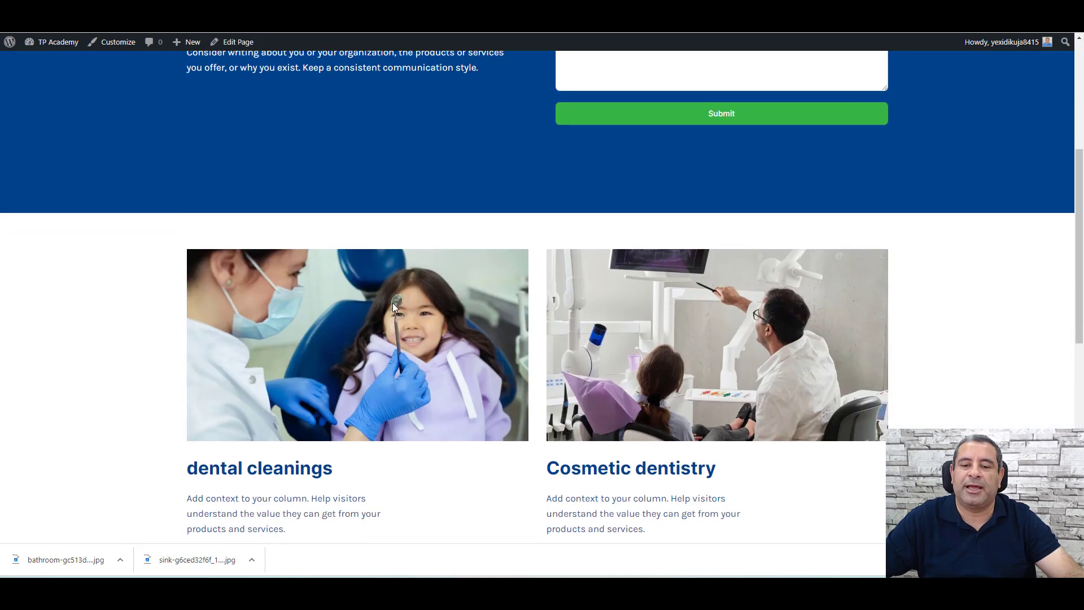
{"action": "scroll", "coordinate": [556, 315], "scroll_direction": "up", "scroll_amount": 5}
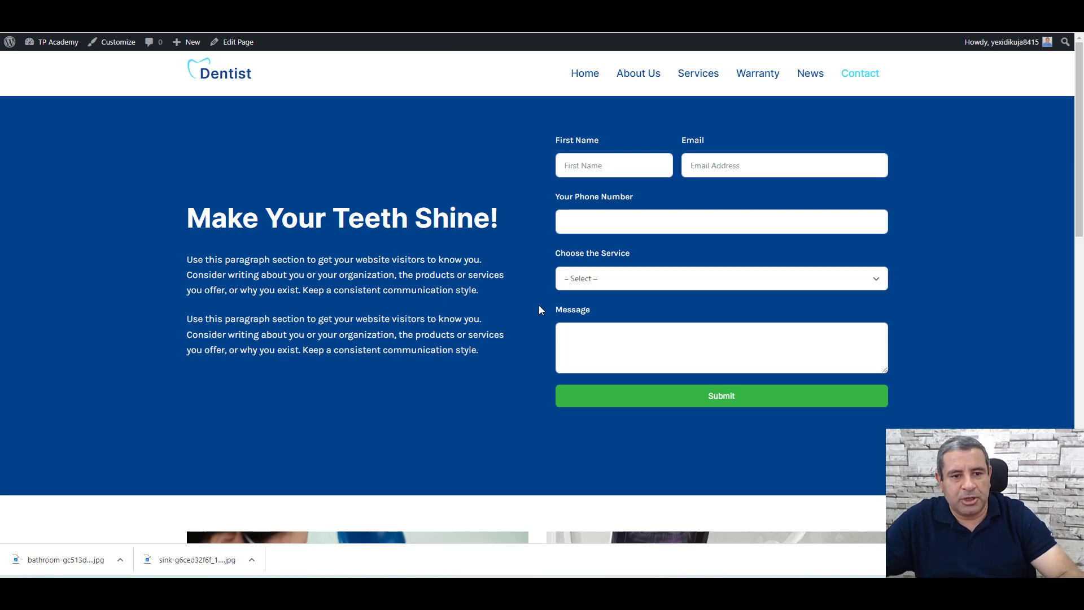
Search the plugin directory for "fluent forms" on the site's Add Plugins page.
{"action": "mouse_move", "coordinate": [46, 50]}
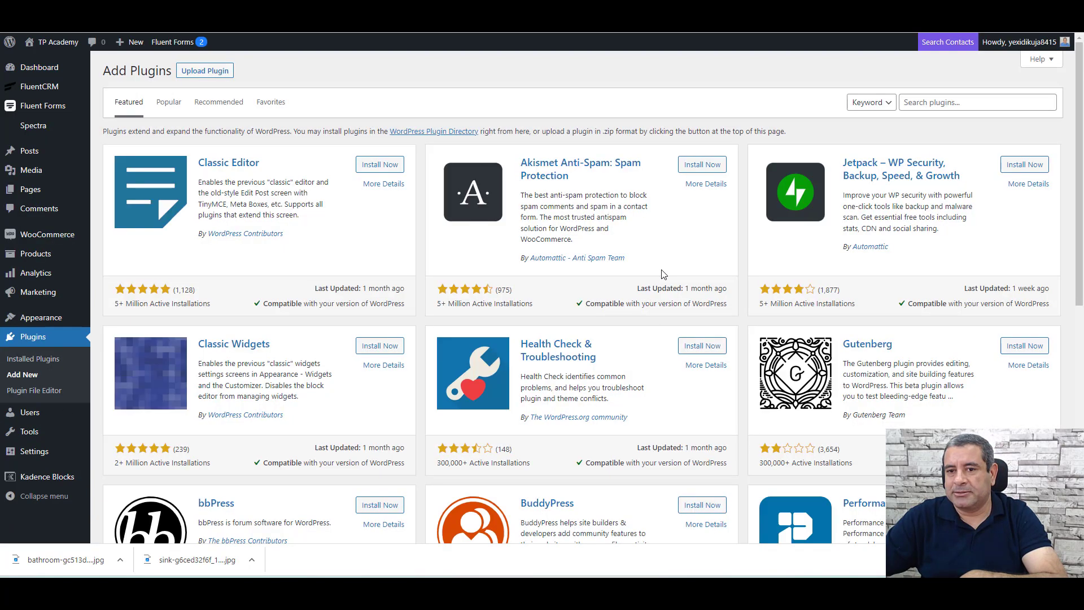
{"action": "left_click", "coordinate": [991, 102]}
{"action": "type", "text": "fluent forms"}
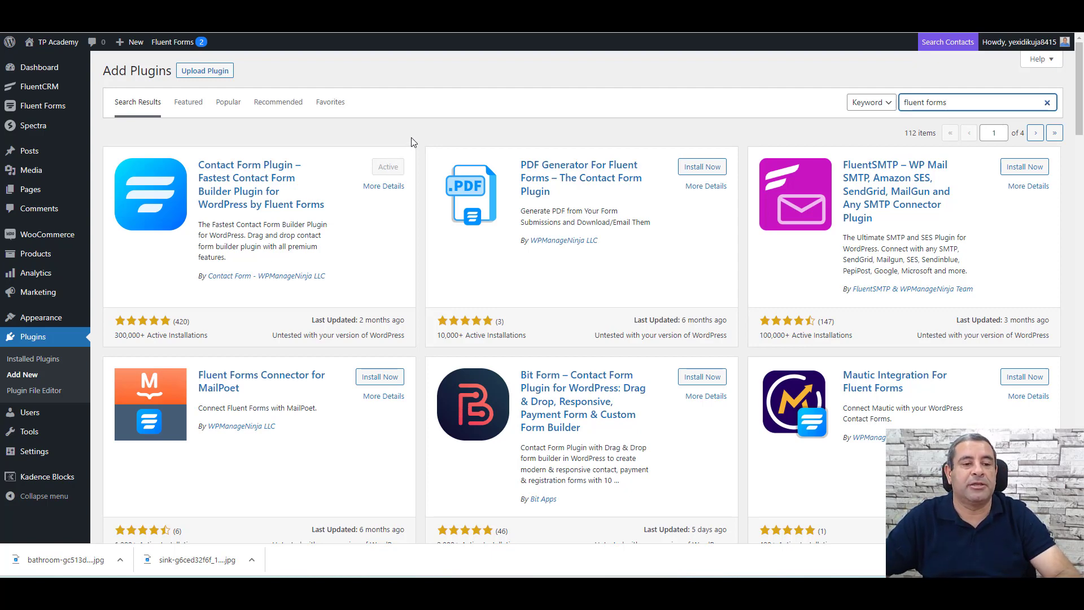
{"action": "mouse_move", "coordinate": [89, 92]}
{"action": "mouse_move", "coordinate": [50, 107]}
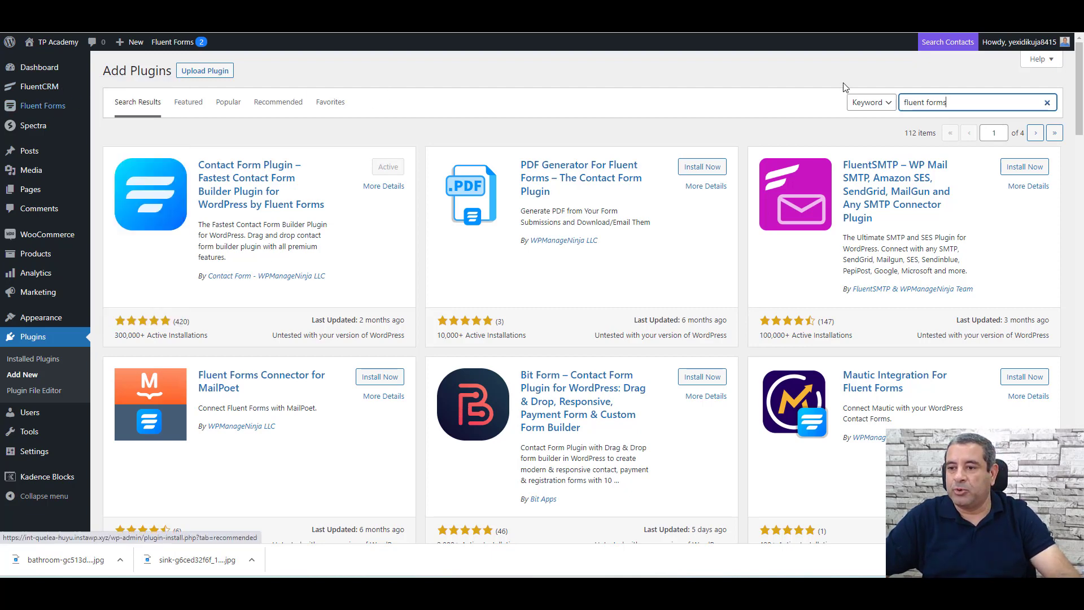
Search the plugin directory for "kadence blocks" in place of the current search term.
{"action": "triple_click", "coordinate": [927, 103]}
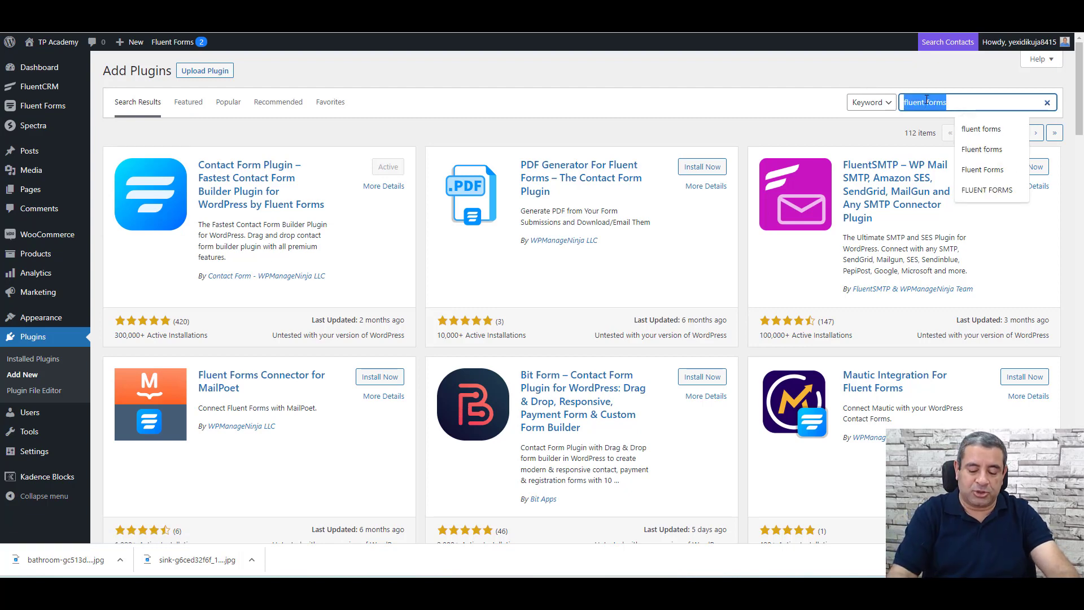
{"action": "type", "text": "kadence blocks"}
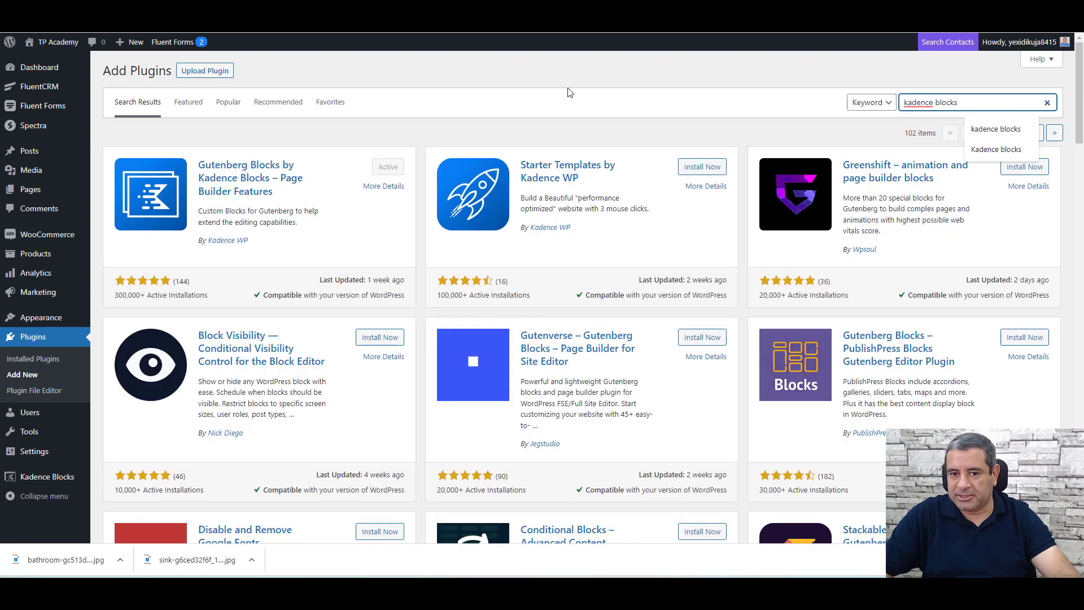
{"action": "left_click", "coordinate": [569, 92]}
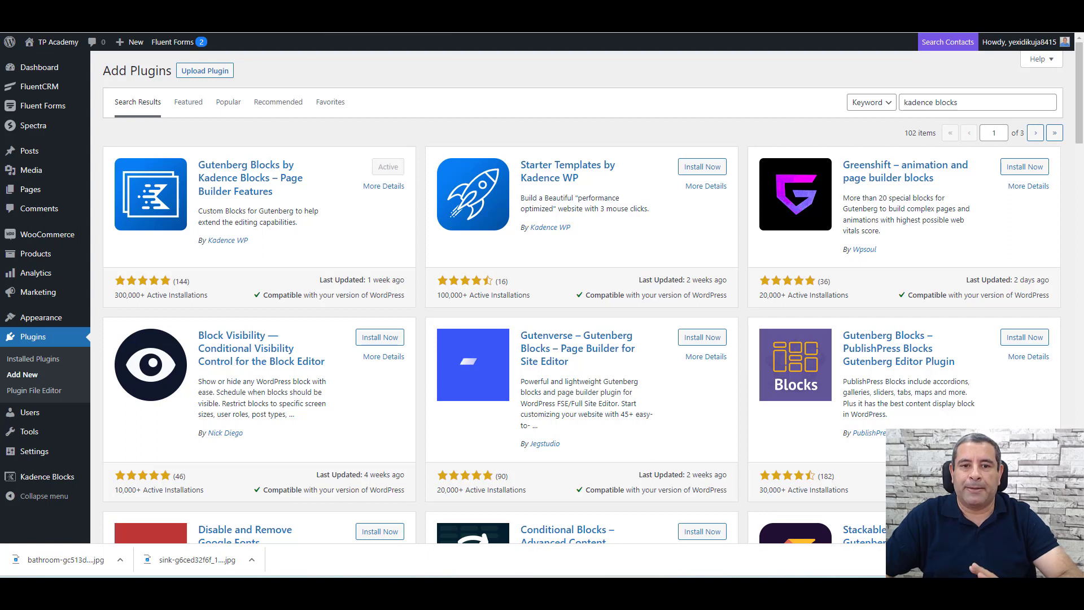
{"action": "mouse_move", "coordinate": [367, 17]}
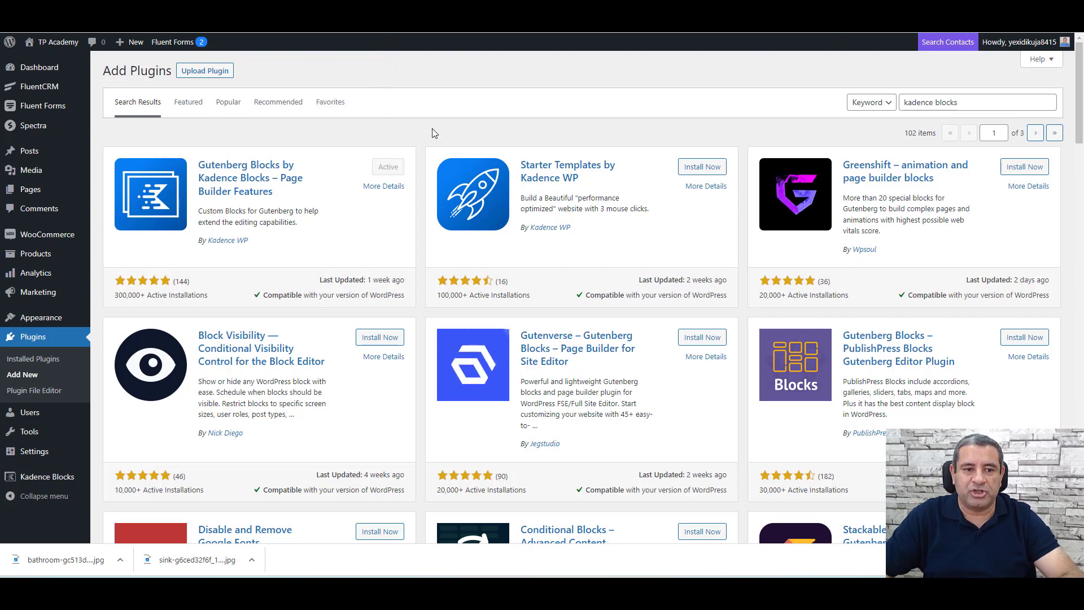
Create a new page titled "A Lead Generation Page" and publish it.
{"action": "mouse_move", "coordinate": [39, 191]}
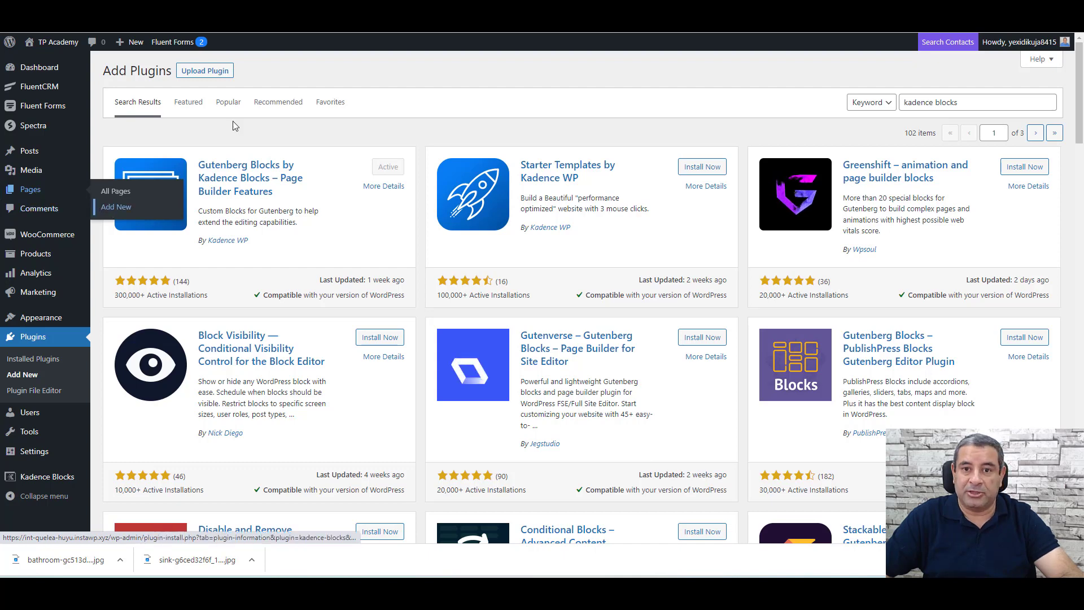
{"action": "left_click", "coordinate": [115, 206]}
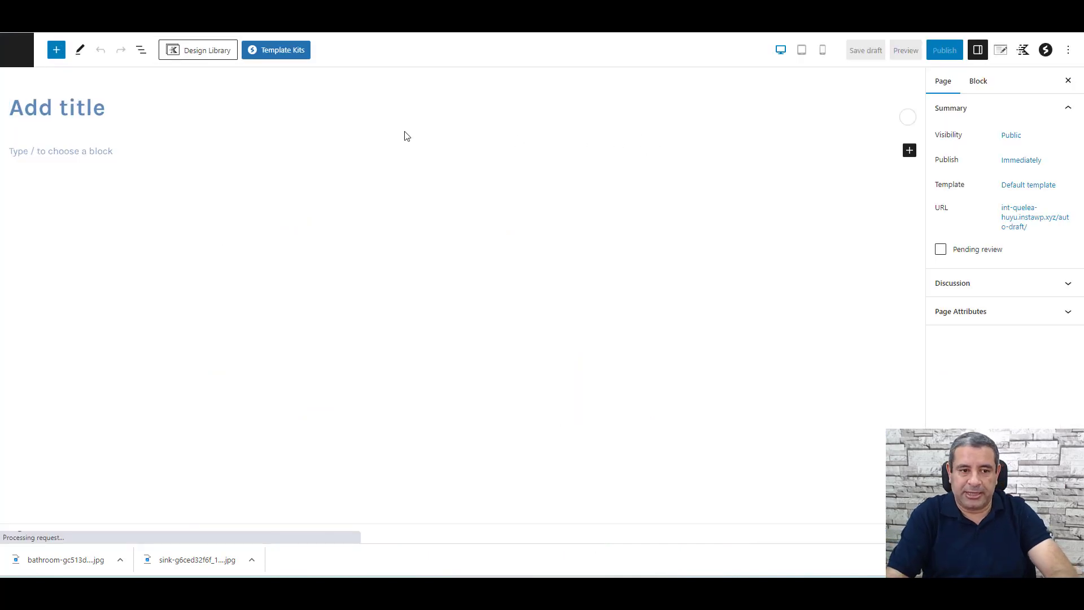
{"action": "type", "text": "A Lead"}
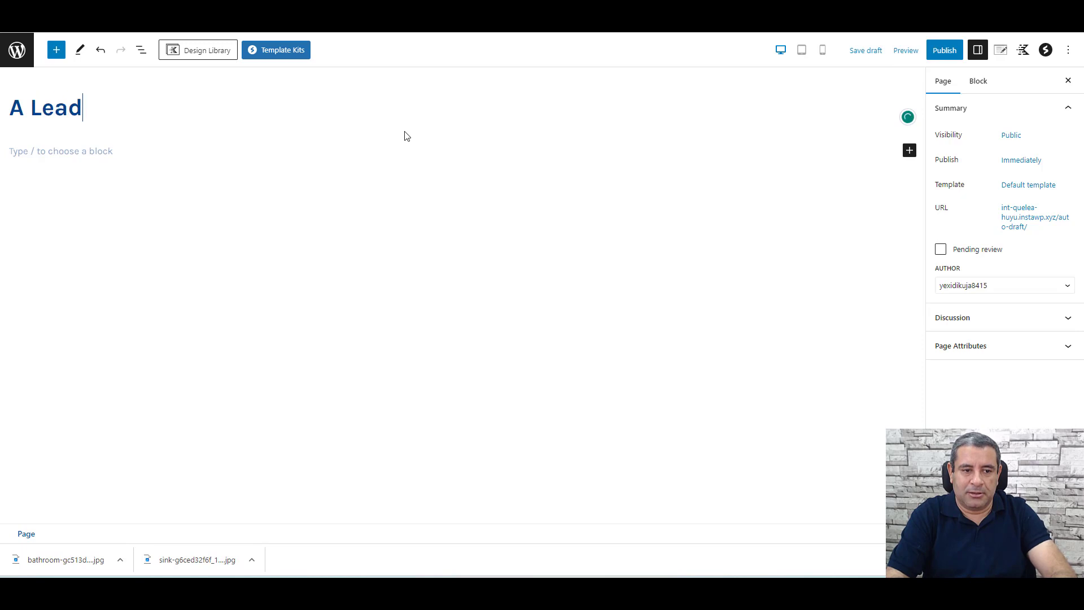
{"action": "type", "text": " Gen"}
{"action": "key", "text": "BackSpace"}
{"action": "type", "text": "Gene"}
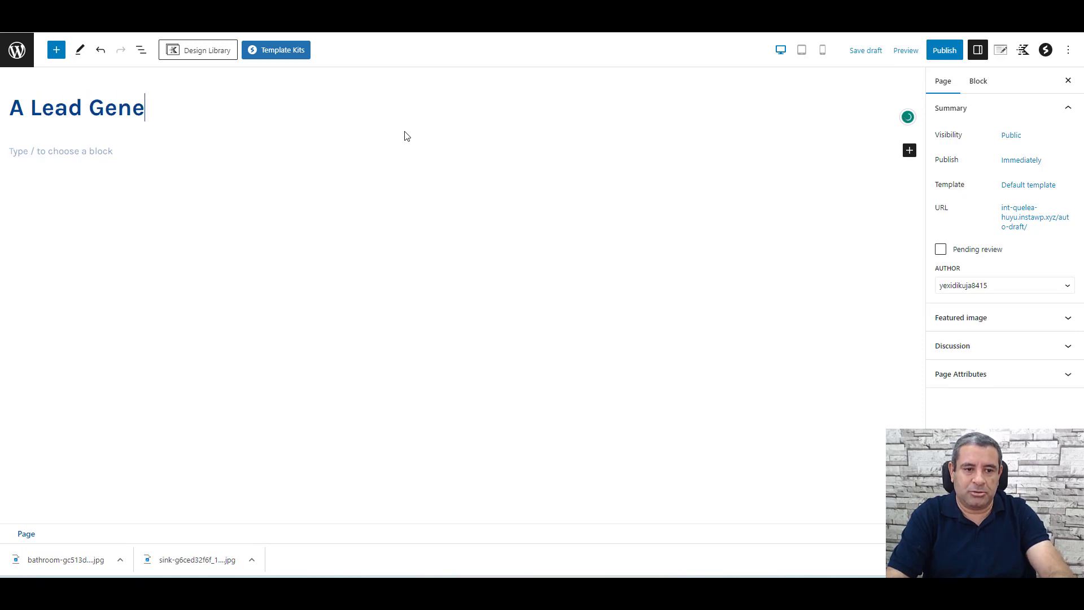
{"action": "type", "text": "raiton Pa"}
{"action": "key", "text": "BackSpace"}
{"action": "key", "text": "BackSpace"}
{"action": "key", "text": "BackSpace"}
{"action": "key", "text": "BackSpace"}
{"action": "key", "text": "BackSpace"}
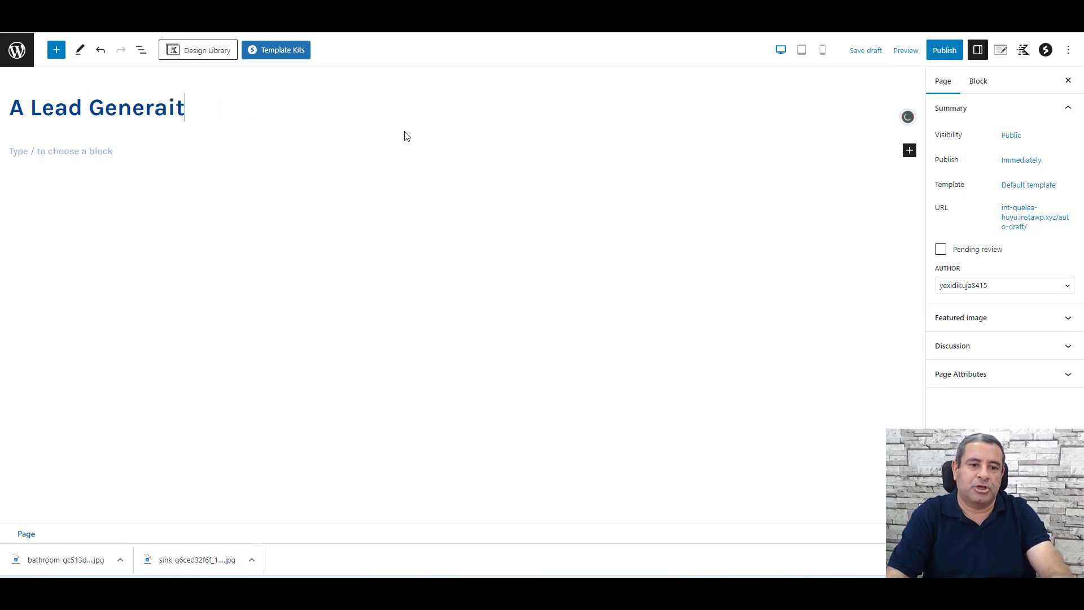
{"action": "key", "text": "BackSpace"}
{"action": "key", "text": "BackSpace"}
{"action": "key", "text": "BackSpace"}
{"action": "type", "text": "t"}
{"action": "key", "text": "BackSpace"}
{"action": "type", "text": "ation "}
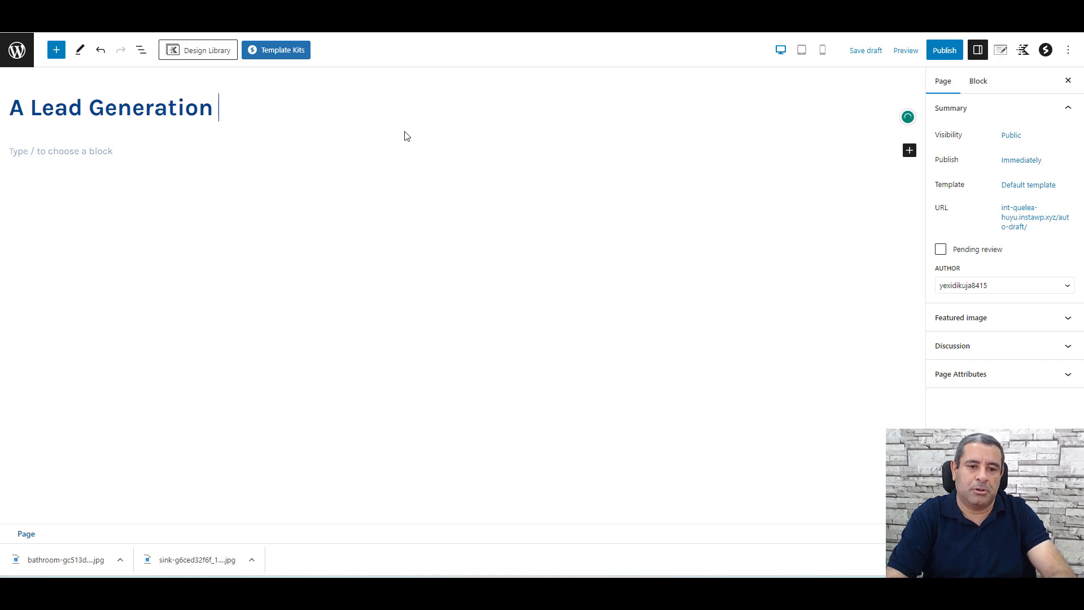
{"action": "type", "text": "p"}
{"action": "key", "text": "BackSpace"}
{"action": "type", "text": "Page"}
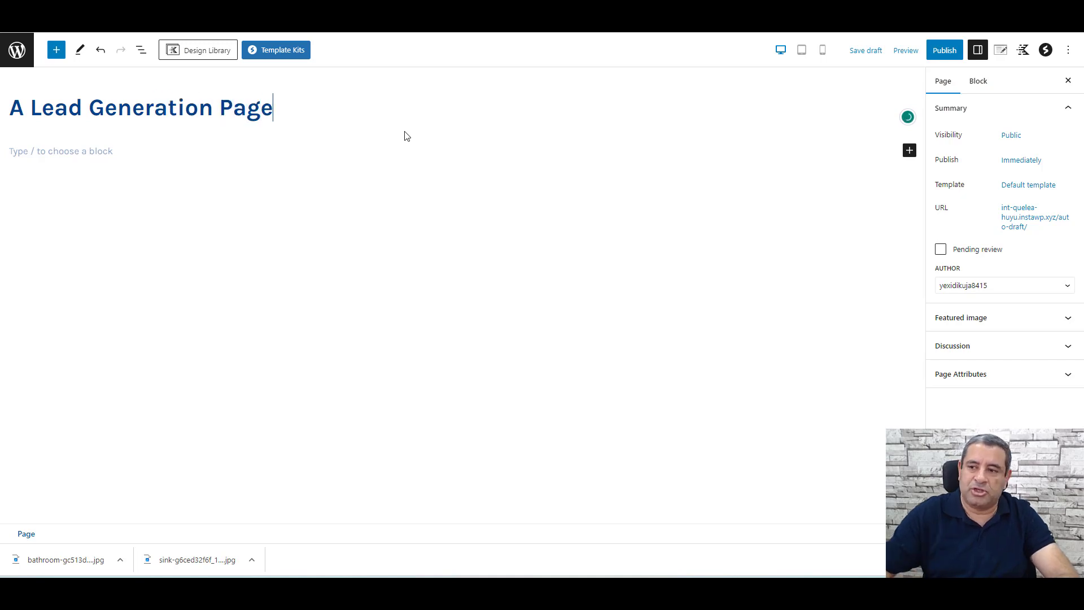
{"action": "left_click", "coordinate": [944, 50]}
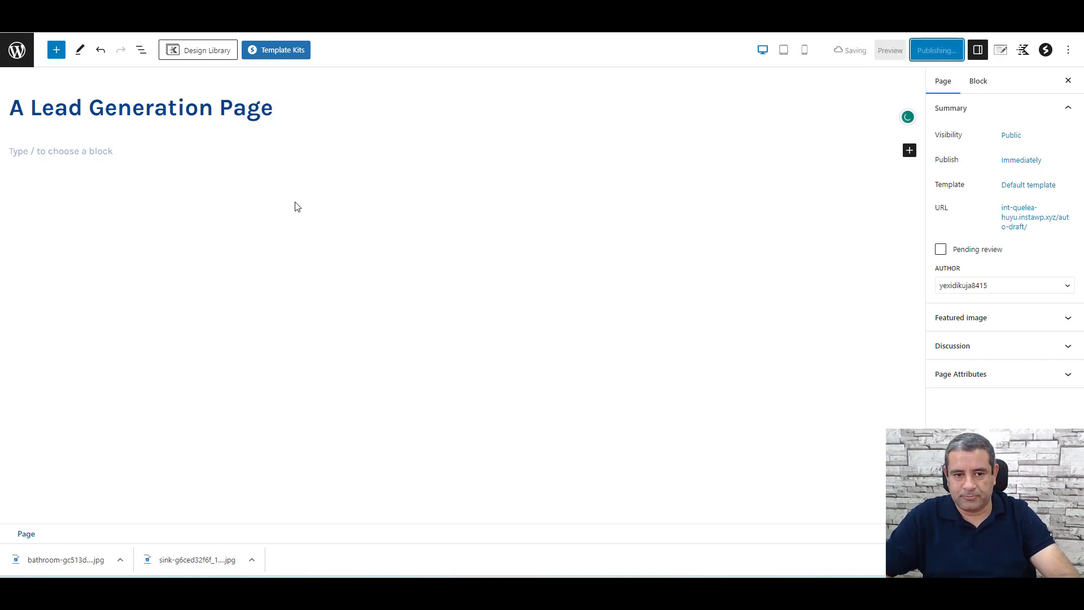
{"action": "left_click", "coordinate": [137, 152]}
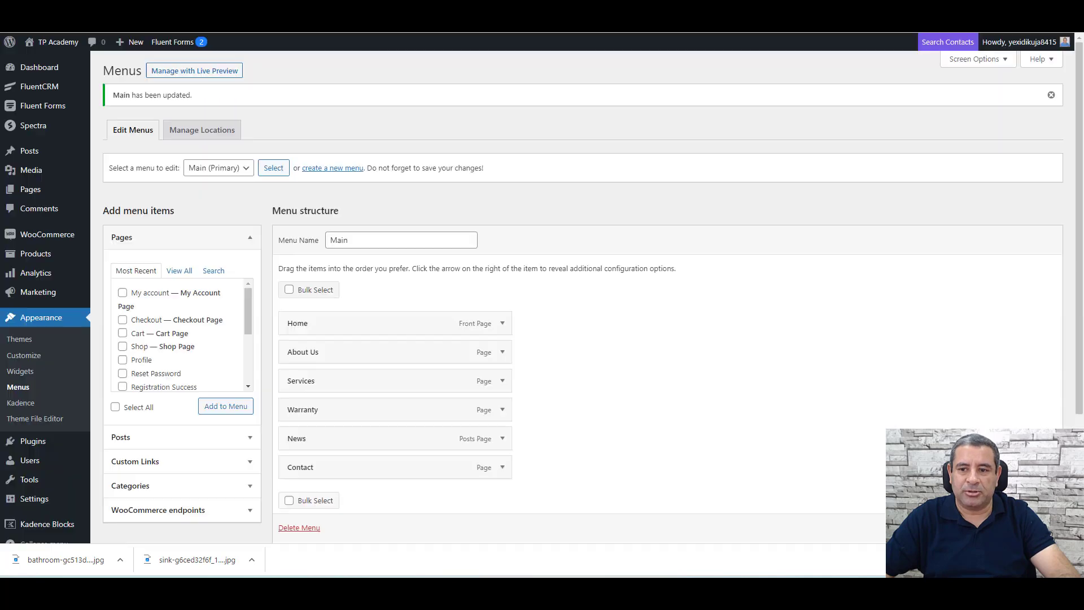
Visit the live dental site and review its page layout for reference.
{"action": "mouse_move", "coordinate": [51, 43]}
{"action": "left_click", "coordinate": [46, 64]}
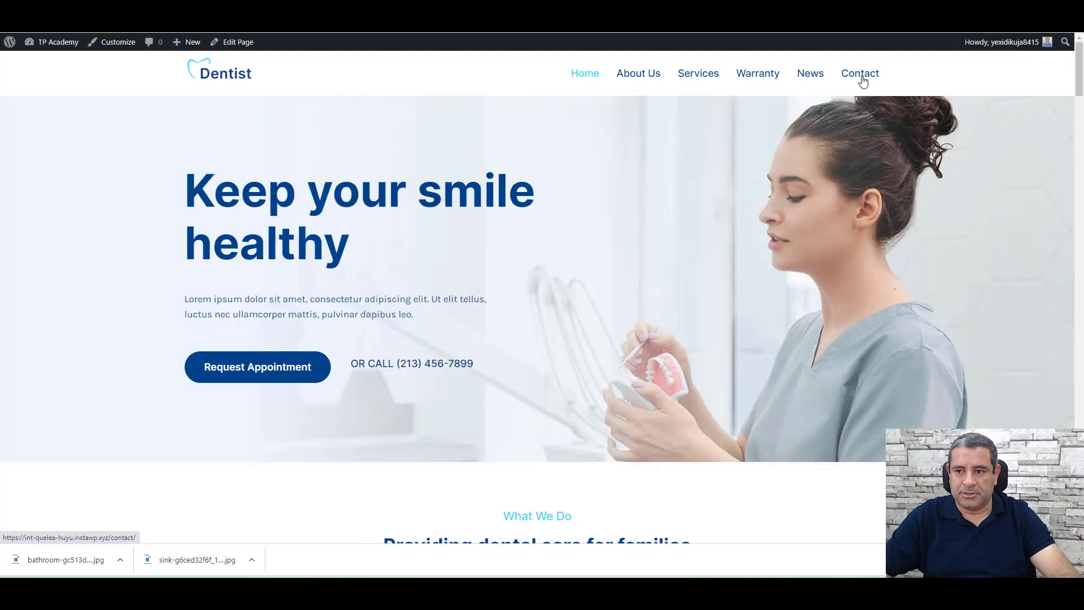
{"action": "scroll", "coordinate": [567, 279], "scroll_direction": "down", "scroll_amount": 10}
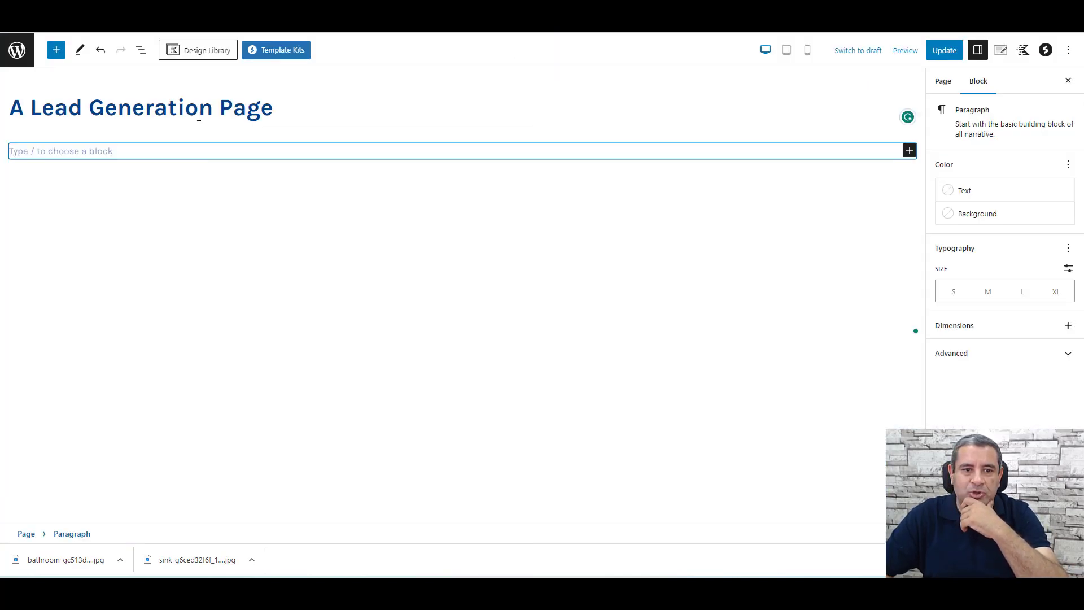
Insert the Hero 4 pattern from the Kadence design library into the lead generation page and save the page.
{"action": "left_click", "coordinate": [208, 50]}
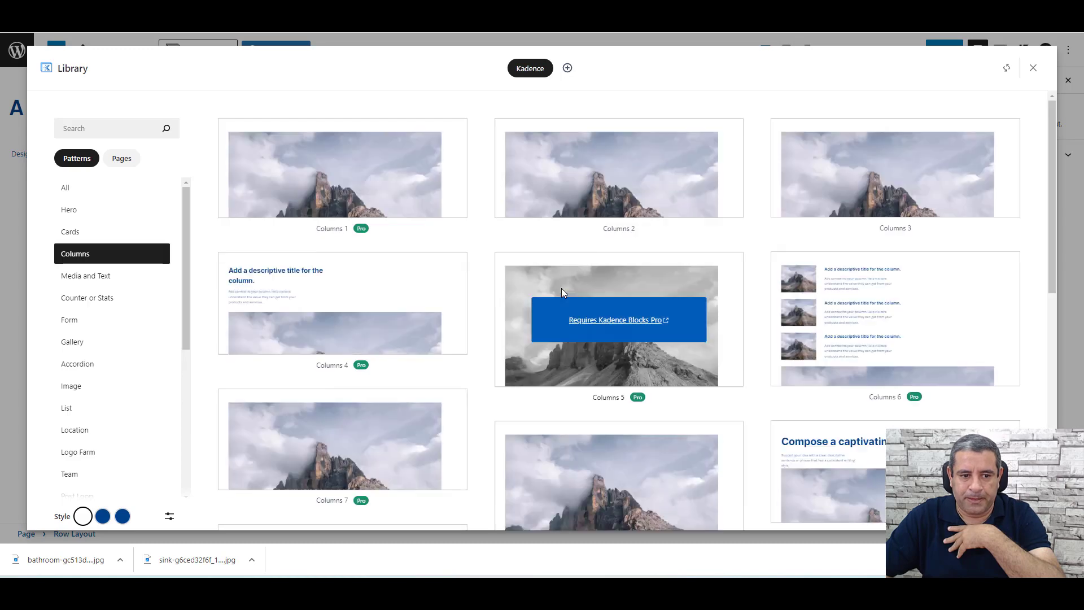
{"action": "scroll", "coordinate": [142, 417], "scroll_direction": "down", "scroll_amount": 3}
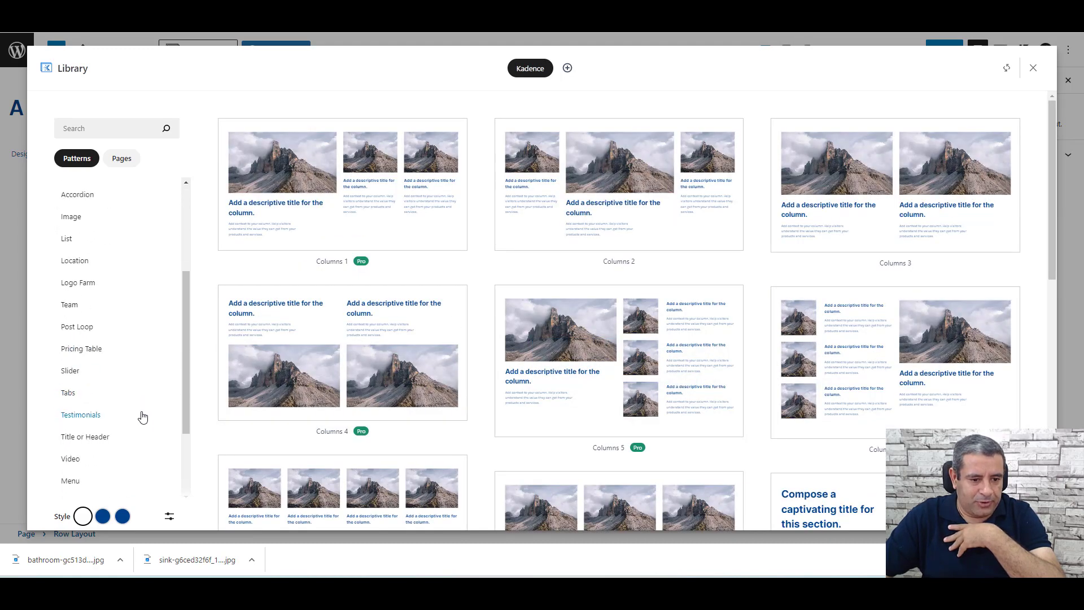
{"action": "scroll", "coordinate": [125, 343], "scroll_direction": "down", "scroll_amount": 2}
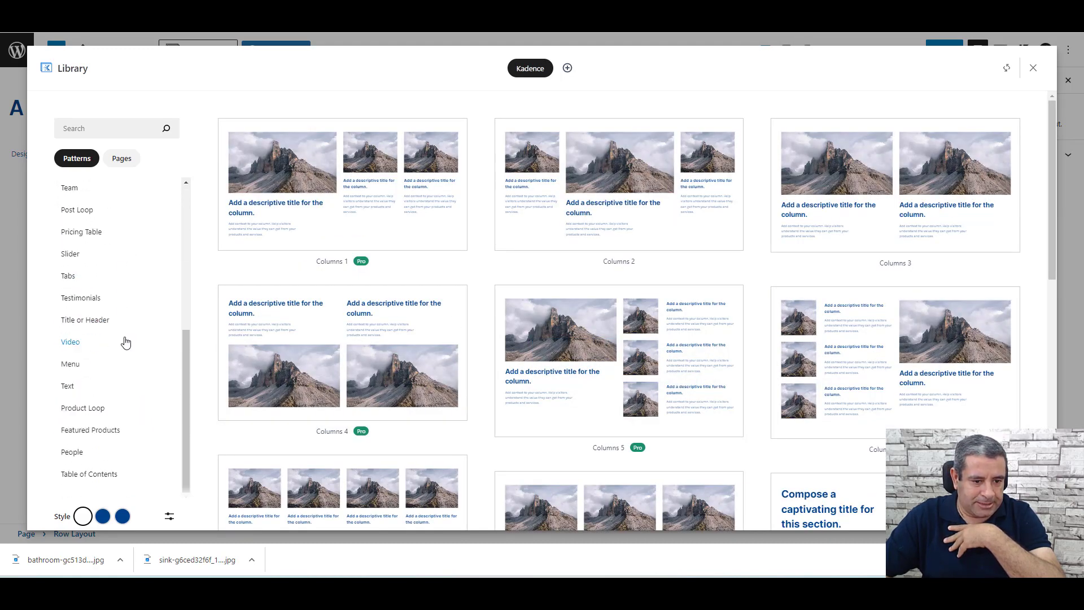
{"action": "scroll", "coordinate": [124, 341], "scroll_direction": "up", "scroll_amount": 5}
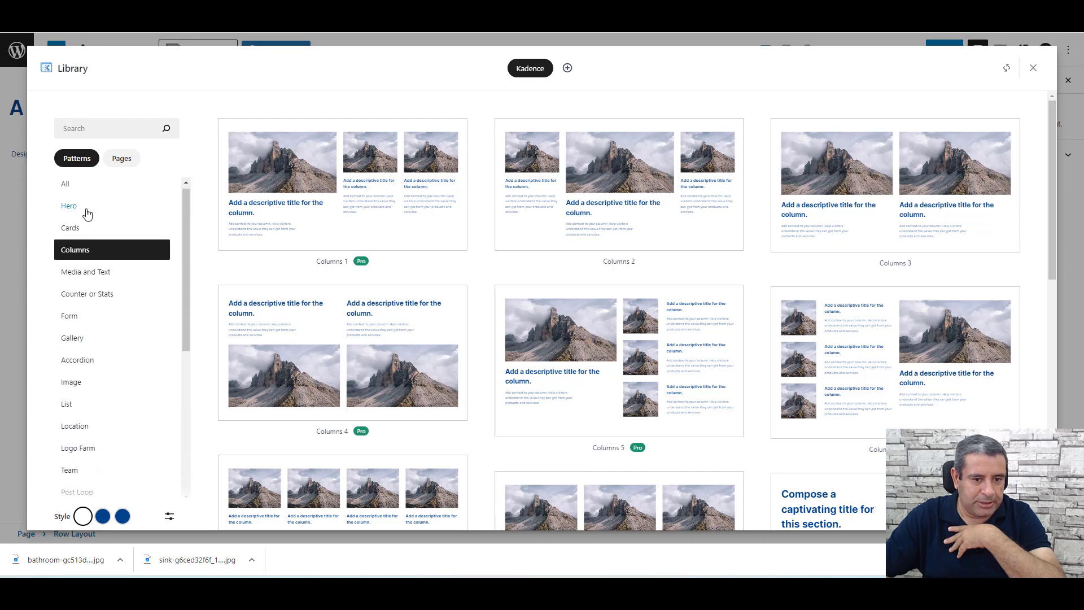
{"action": "left_click", "coordinate": [87, 212]}
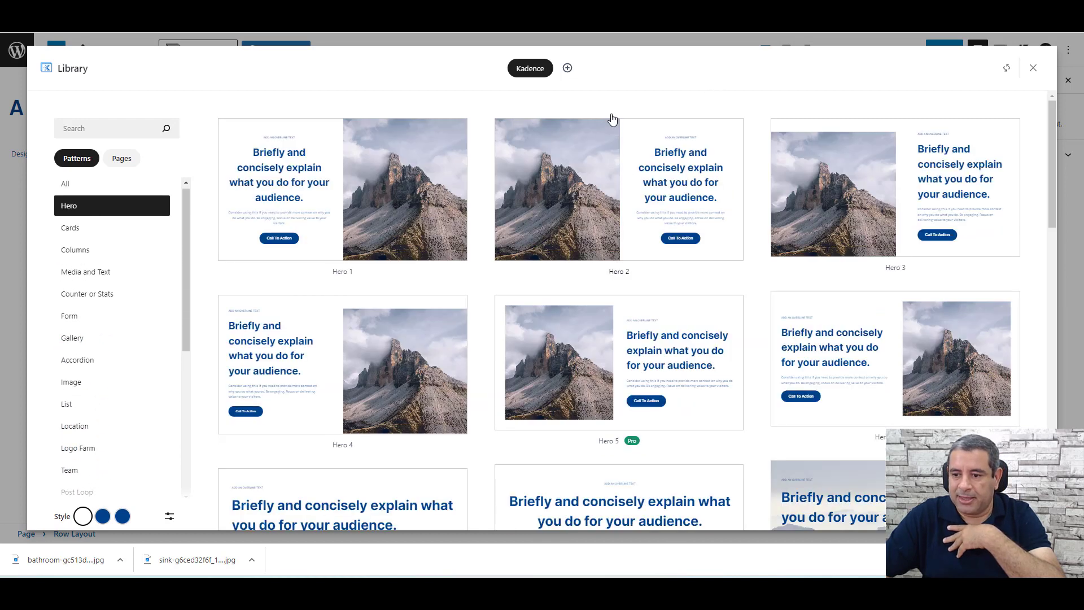
{"action": "scroll", "coordinate": [1052, 305], "scroll_direction": "down", "scroll_amount": 4}
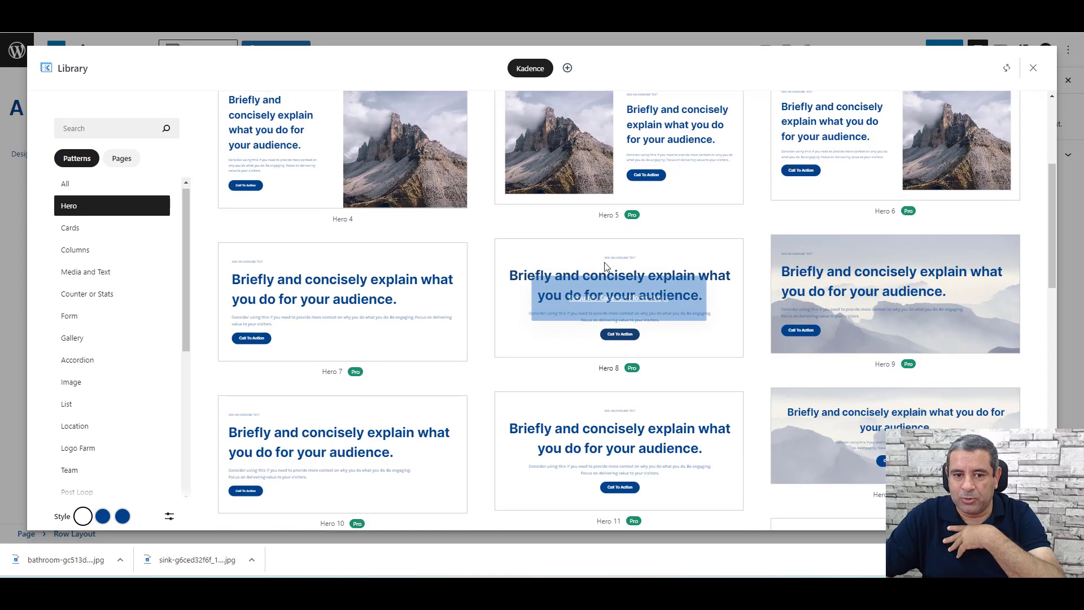
{"action": "scroll", "coordinate": [605, 274], "scroll_direction": "up", "scroll_amount": 4}
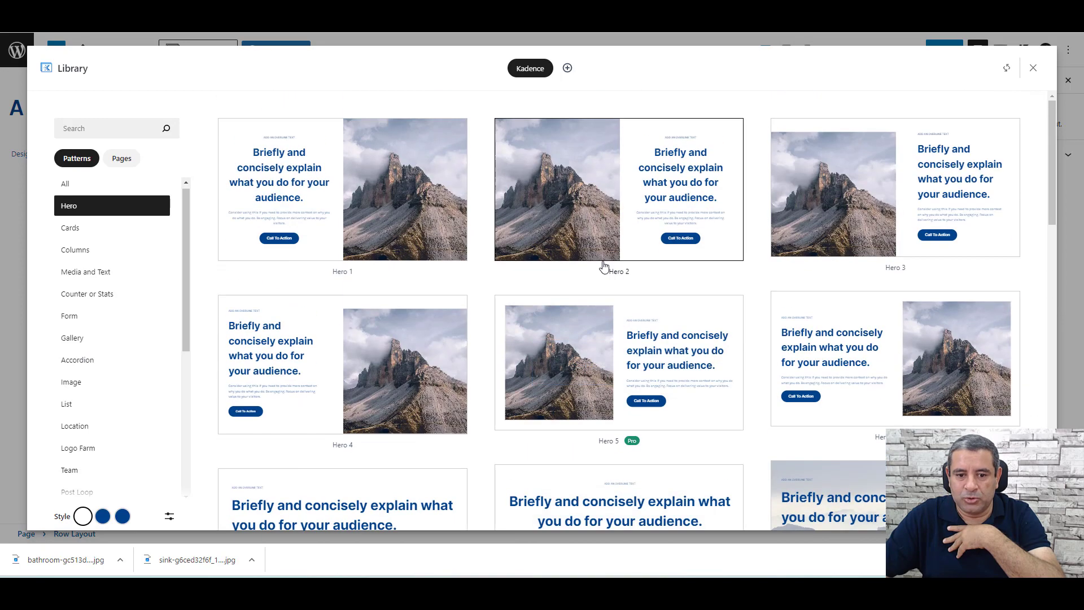
{"action": "left_click", "coordinate": [315, 341]}
{"action": "scroll", "coordinate": [794, 310], "scroll_direction": "down", "scroll_amount": 3}
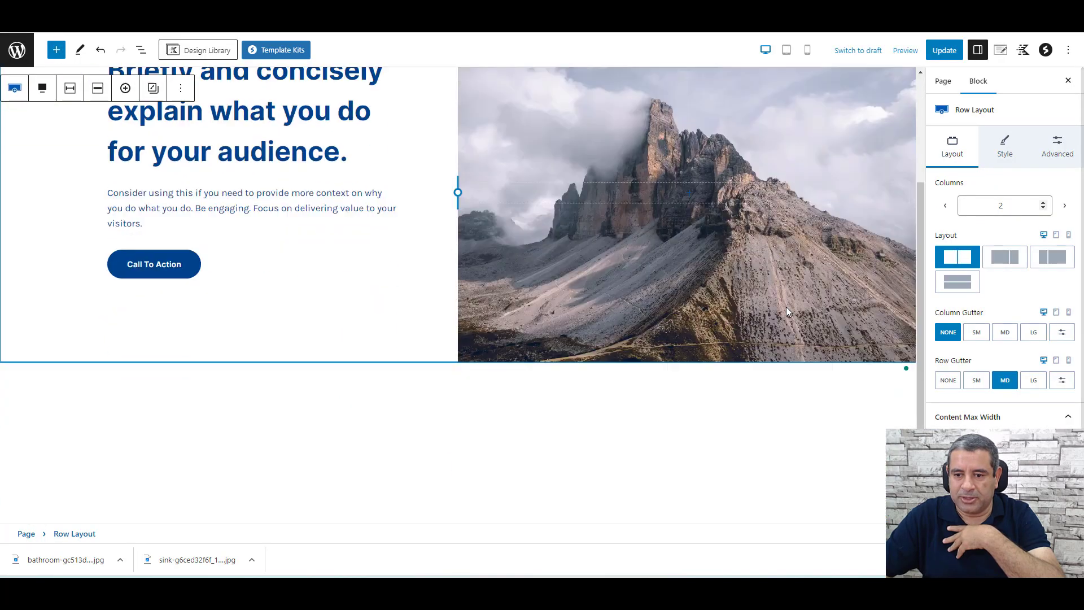
{"action": "scroll", "coordinate": [786, 307], "scroll_direction": "up", "scroll_amount": 3}
{"action": "left_click", "coordinate": [753, 225]}
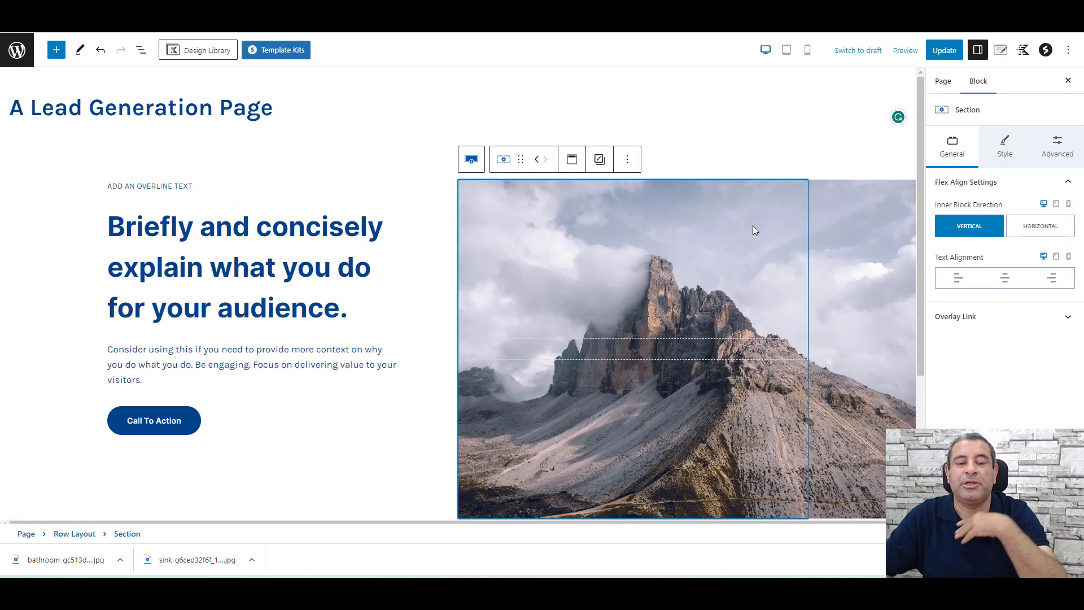
{"action": "key", "text": "ctrl+s"}
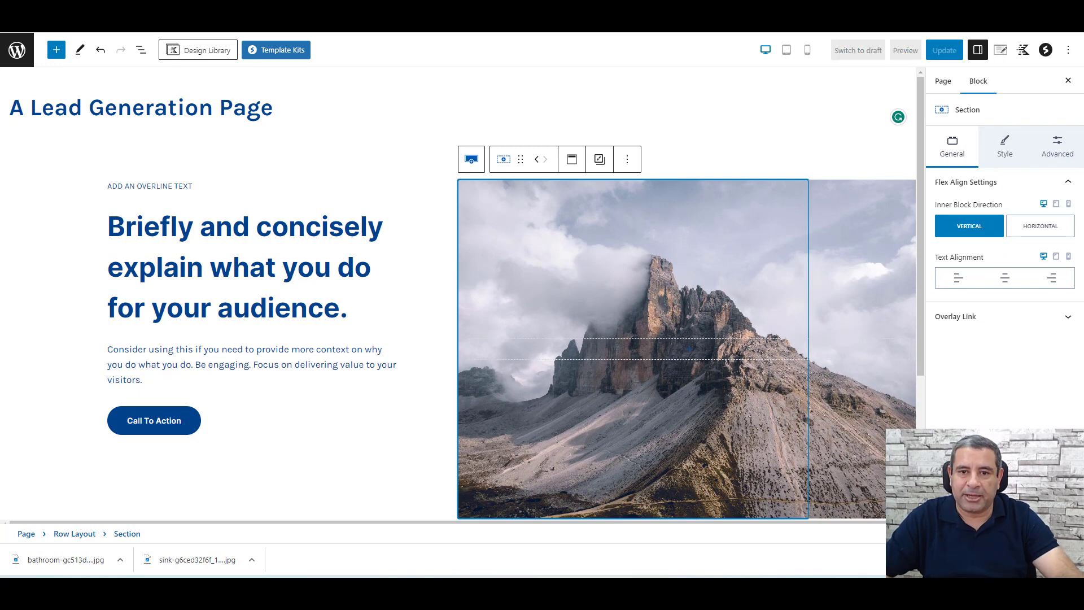
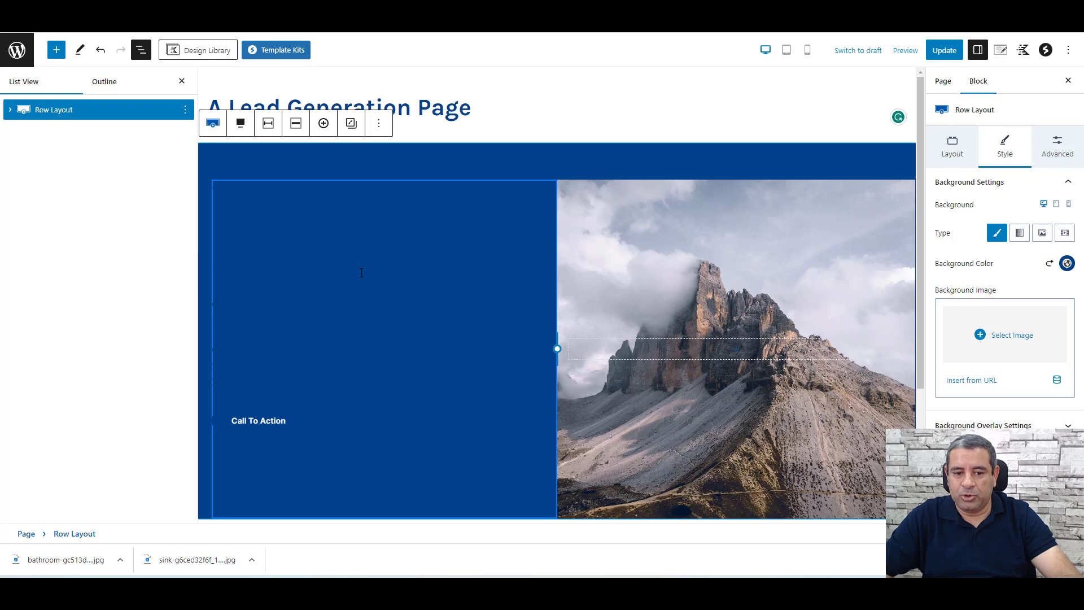
Set the text color of the hero's overline text to white (FFFFFF).
{"action": "left_click", "coordinate": [358, 237]}
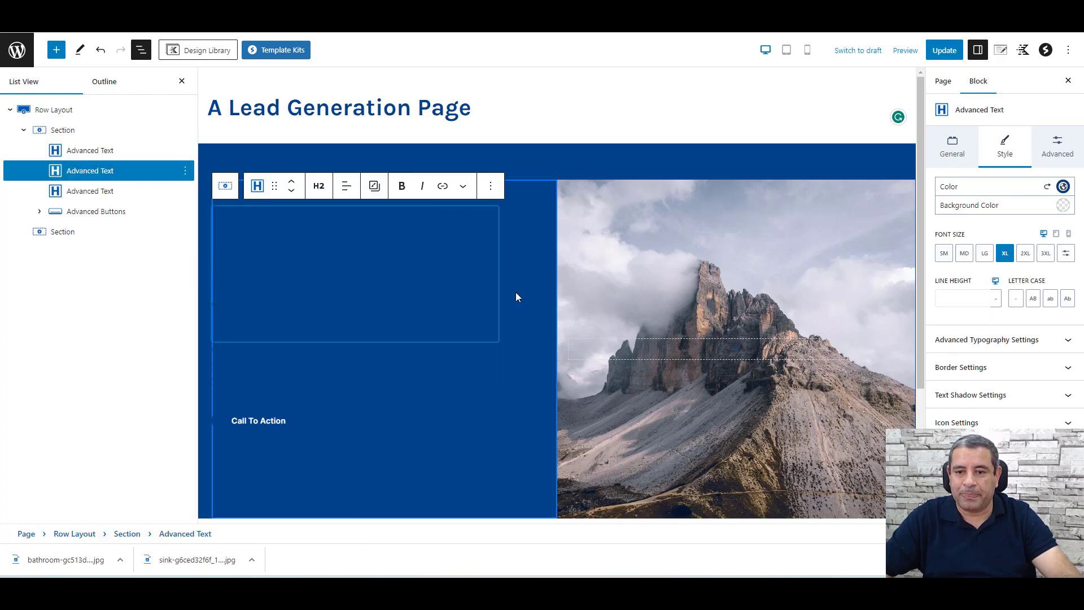
{"action": "left_click", "coordinate": [107, 156]}
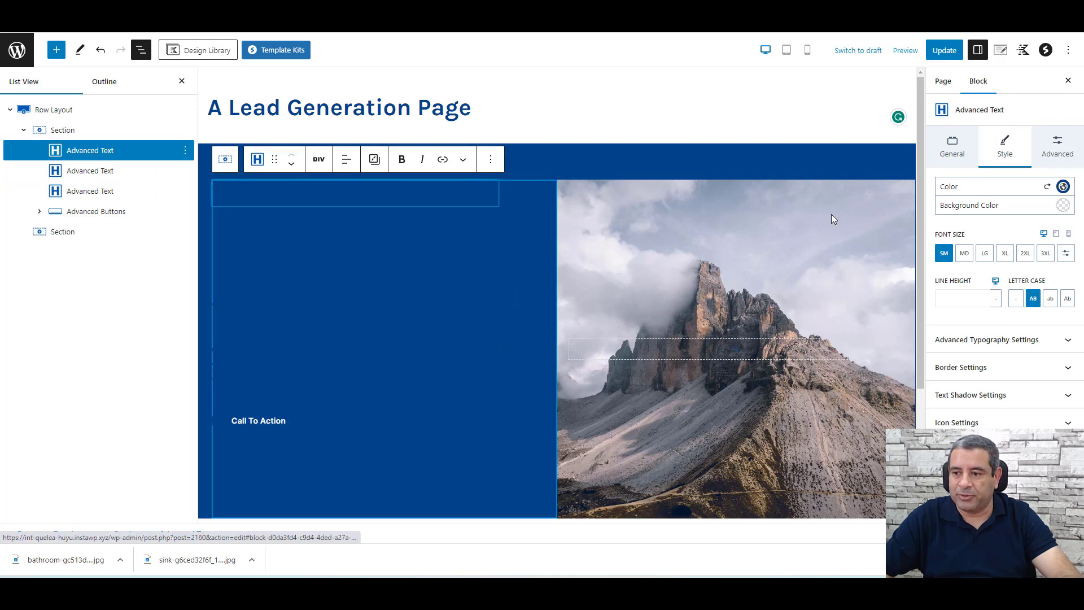
{"action": "left_click", "coordinate": [1047, 187]}
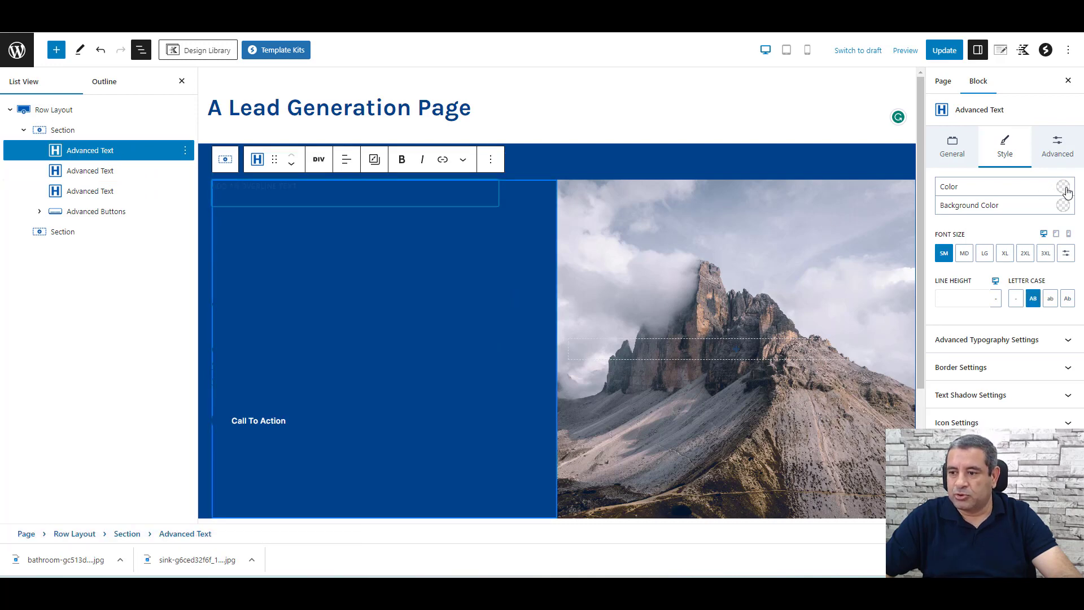
{"action": "left_click", "coordinate": [1064, 188]}
{"action": "left_click", "coordinate": [1054, 364]}
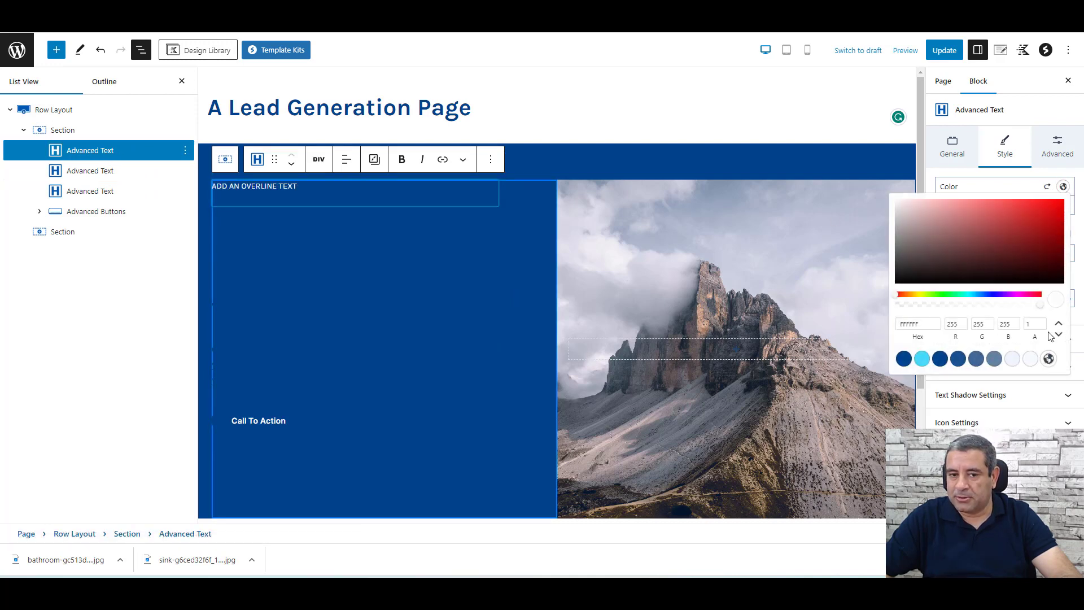
{"action": "left_click", "coordinate": [1000, 179]}
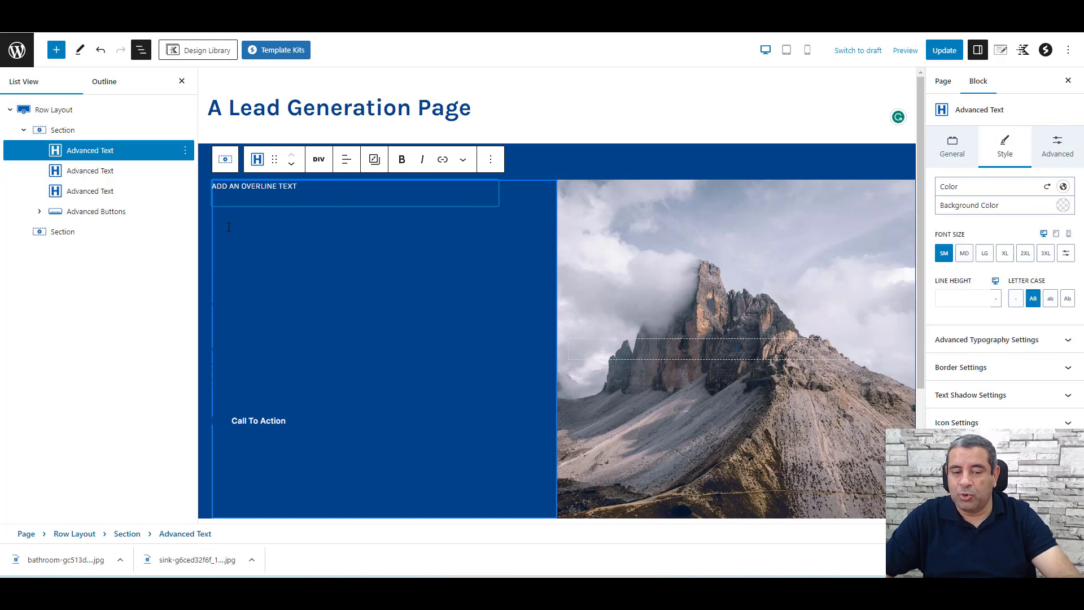
Set the text color of the whole hero Row Layout to white (FFFFFF).
{"action": "left_click", "coordinate": [951, 153]}
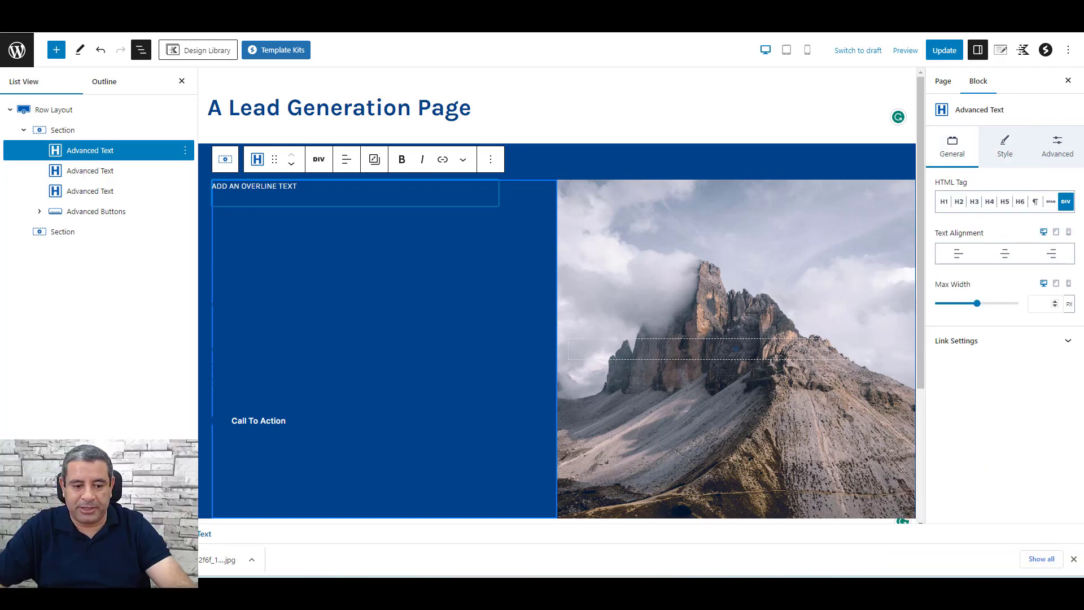
{"action": "left_click", "coordinate": [69, 111]}
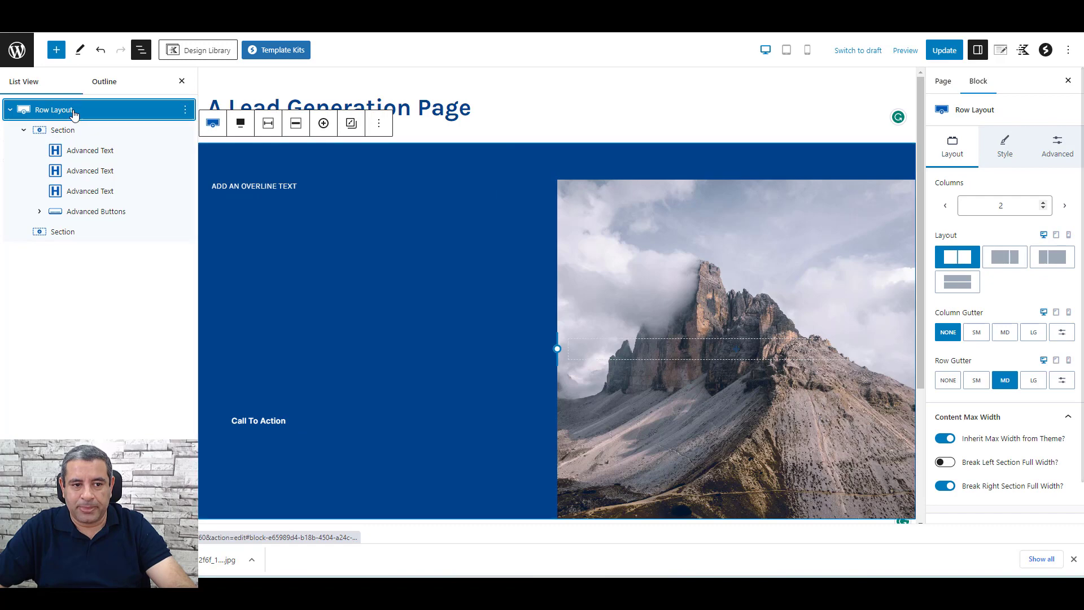
{"action": "scroll", "coordinate": [1035, 438], "scroll_direction": "down", "scroll_amount": 1}
{"action": "scroll", "coordinate": [1034, 271], "scroll_direction": "up", "scroll_amount": 1}
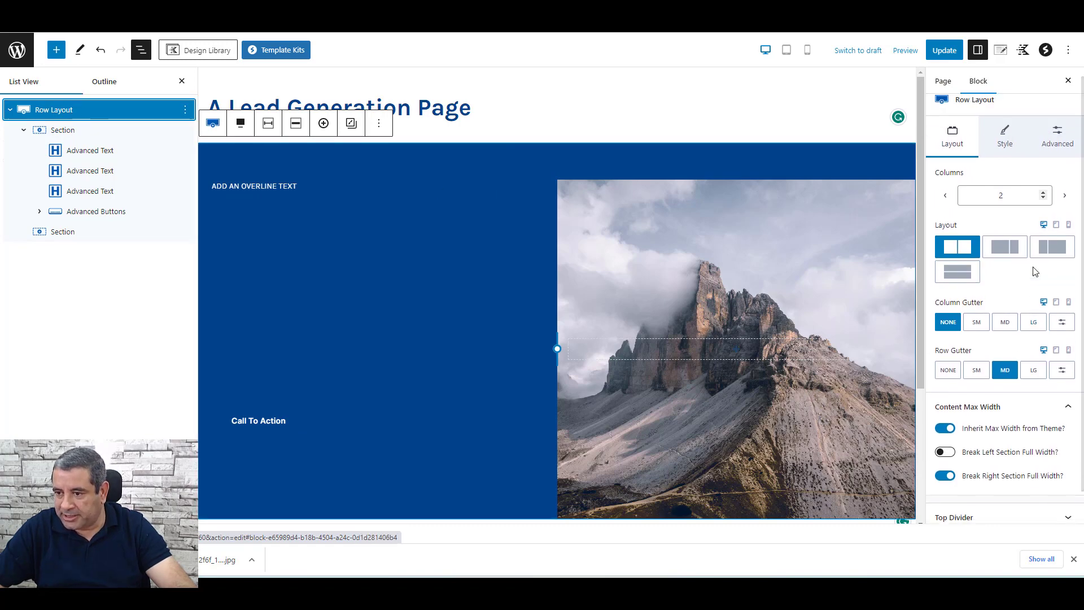
{"action": "left_click", "coordinate": [1005, 149]}
{"action": "left_click", "coordinate": [1009, 490]}
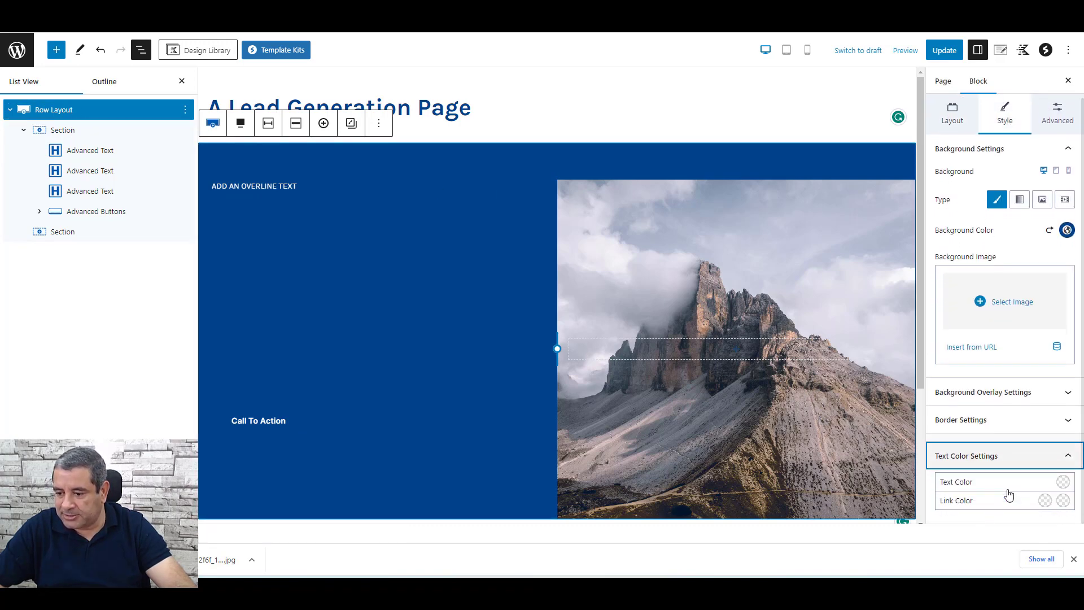
{"action": "left_click", "coordinate": [1064, 483]}
{"action": "left_click", "coordinate": [1050, 460]}
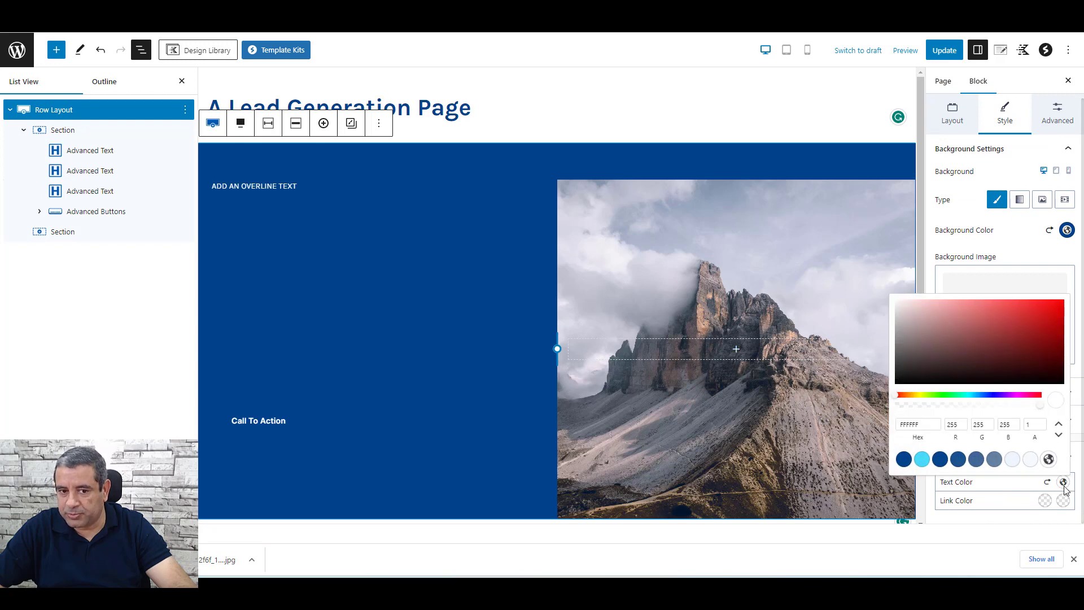
Clear the individual text colors of the hero heading and the paragraph below it.
{"action": "left_click", "coordinate": [79, 155]}
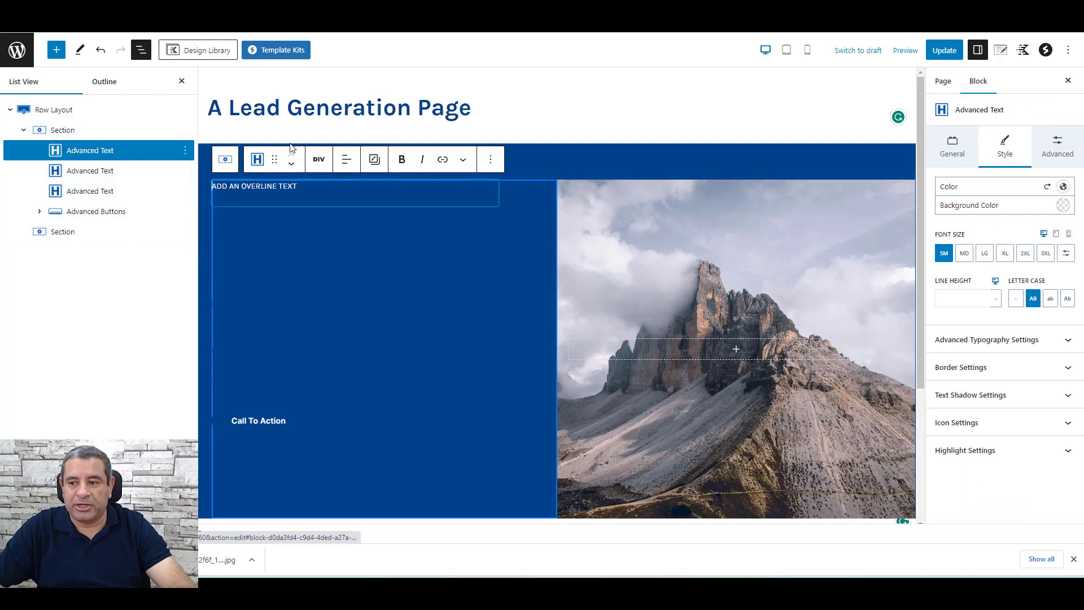
{"action": "left_click", "coordinate": [109, 171]}
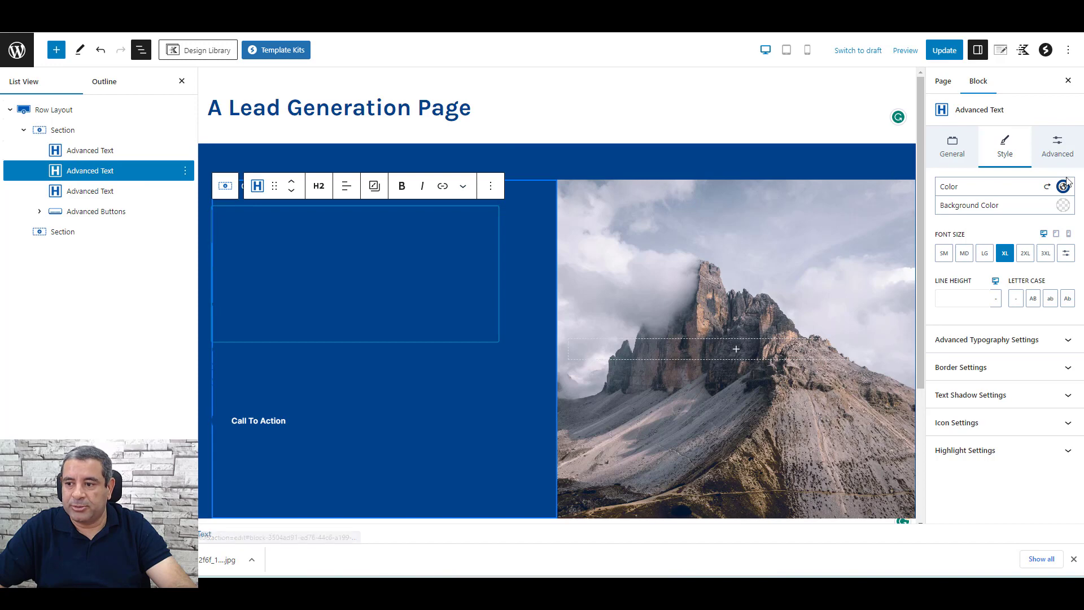
{"action": "left_click", "coordinate": [96, 191]}
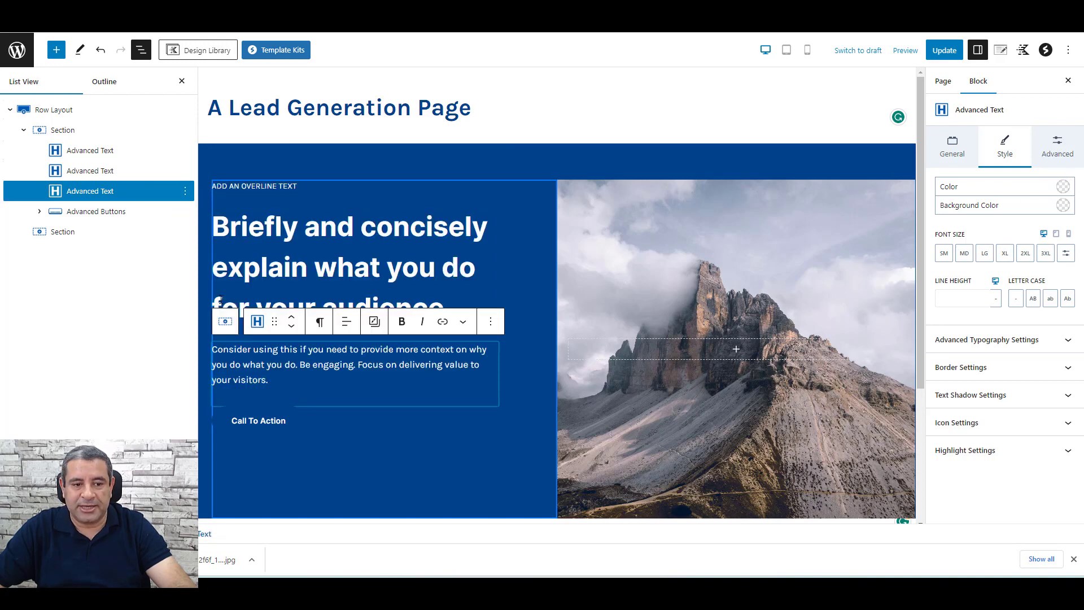
Remove the Advanced Buttons block with the call to action from the hero.
{"action": "left_click", "coordinate": [153, 220]}
{"action": "left_click", "coordinate": [185, 211]}
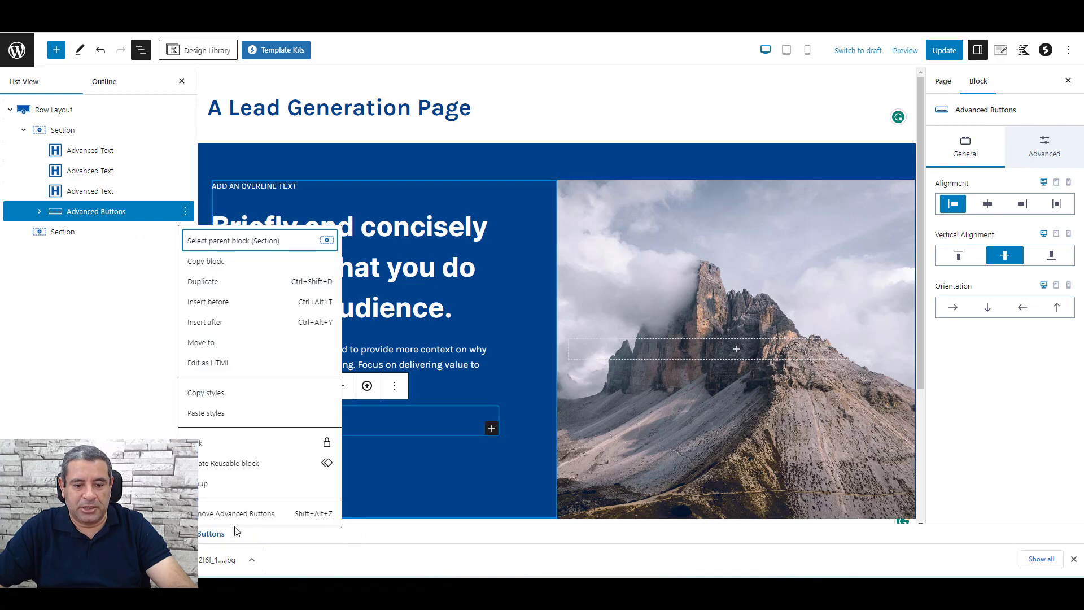
{"action": "left_click", "coordinate": [237, 514]}
Remove the mountain background image from the hero's second section.
{"action": "left_click", "coordinate": [751, 285]}
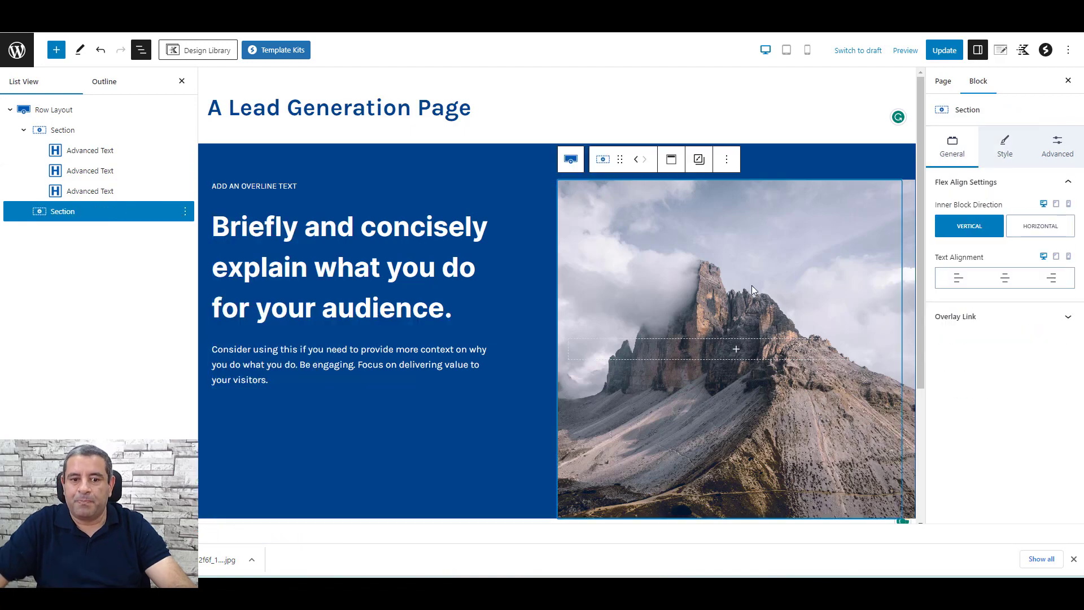
{"action": "scroll", "coordinate": [751, 286], "scroll_direction": "down", "scroll_amount": 3}
{"action": "scroll", "coordinate": [780, 129], "scroll_direction": "up", "scroll_amount": 3}
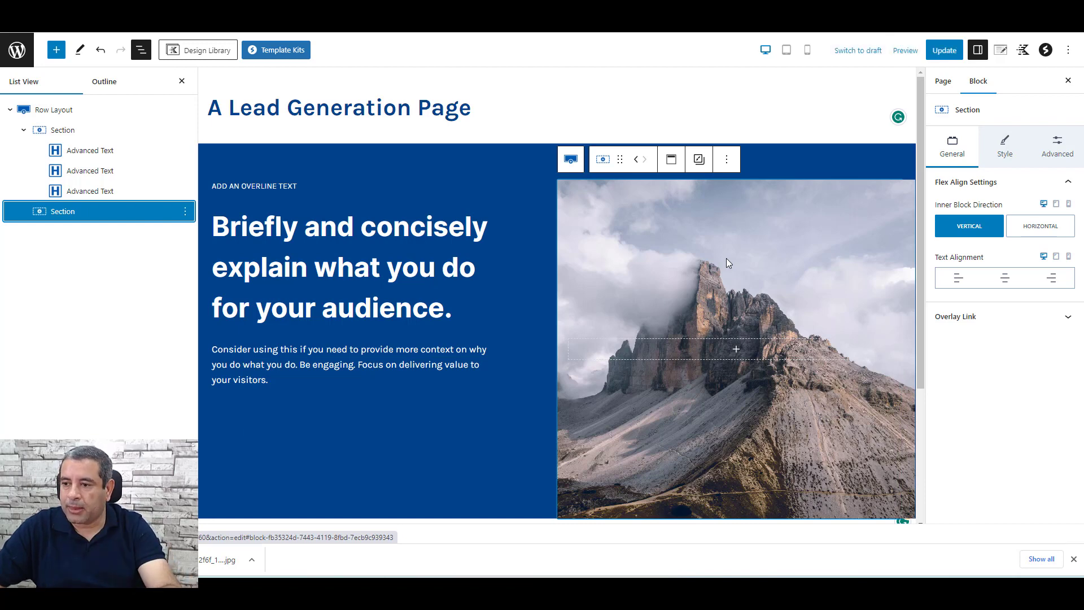
{"action": "left_click", "coordinate": [1007, 148]}
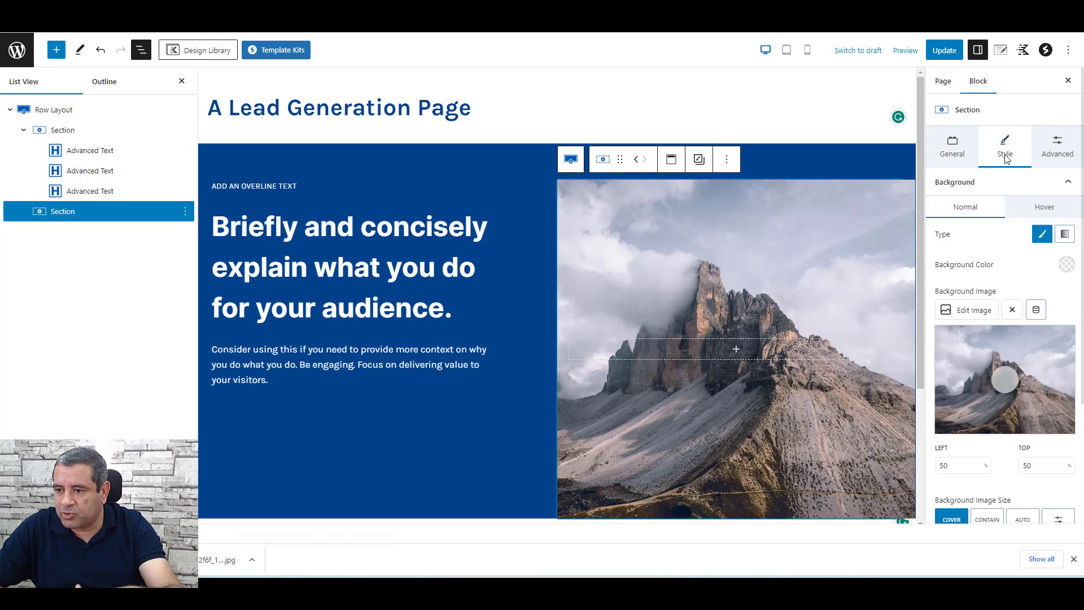
{"action": "left_click", "coordinate": [1012, 310]}
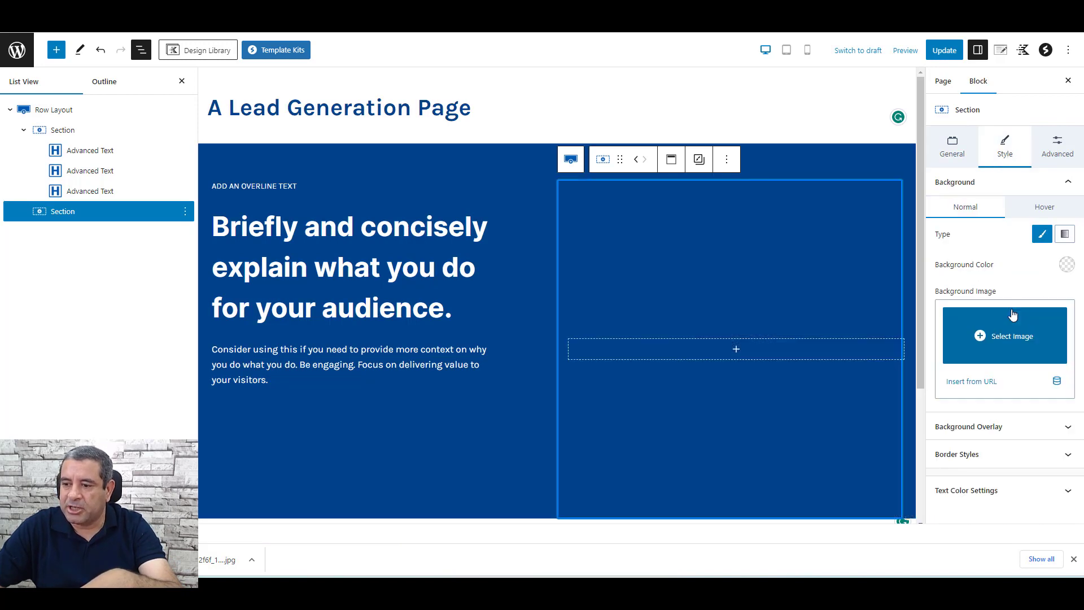
Replace the hero heading with "Make Your Teeth Shine!" copied from the reference page.
{"action": "left_click", "coordinate": [360, 322]}
{"action": "scroll", "coordinate": [360, 321], "scroll_direction": "down", "scroll_amount": 3}
{"action": "scroll", "coordinate": [359, 322], "scroll_direction": "up", "scroll_amount": 3}
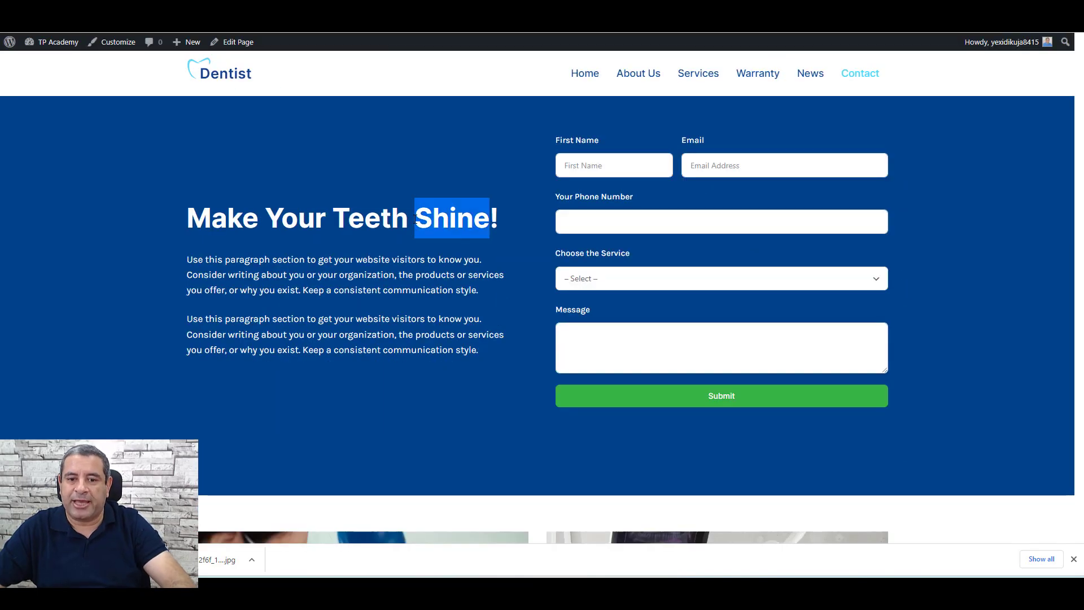
{"action": "triple_click", "coordinate": [416, 220]}
{"action": "key", "text": "ctrl+c"}
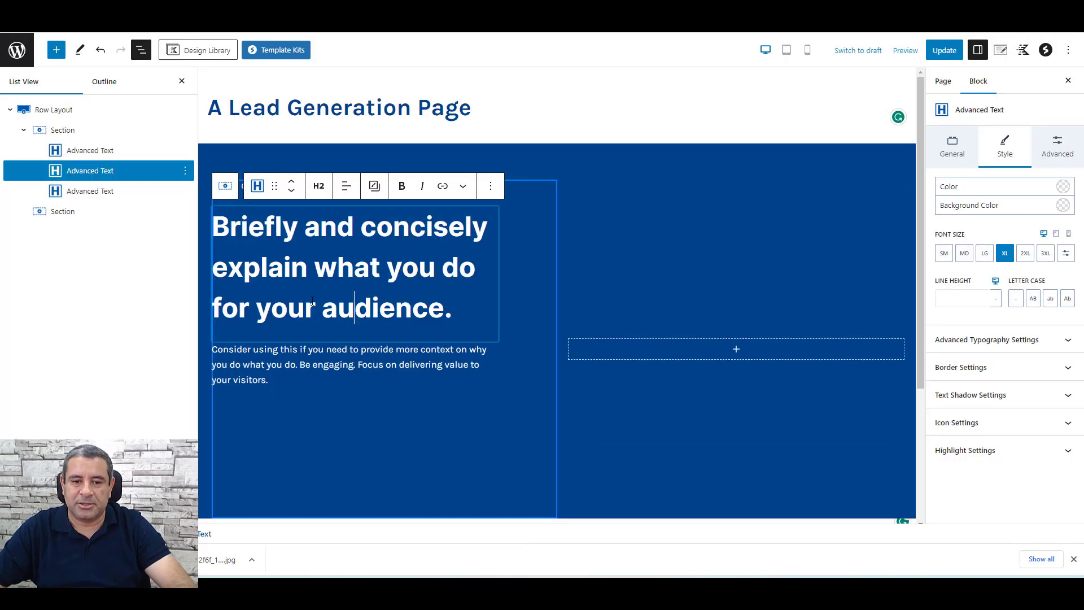
{"action": "triple_click", "coordinate": [335, 240]}
{"action": "key", "text": "ctrl+v"}
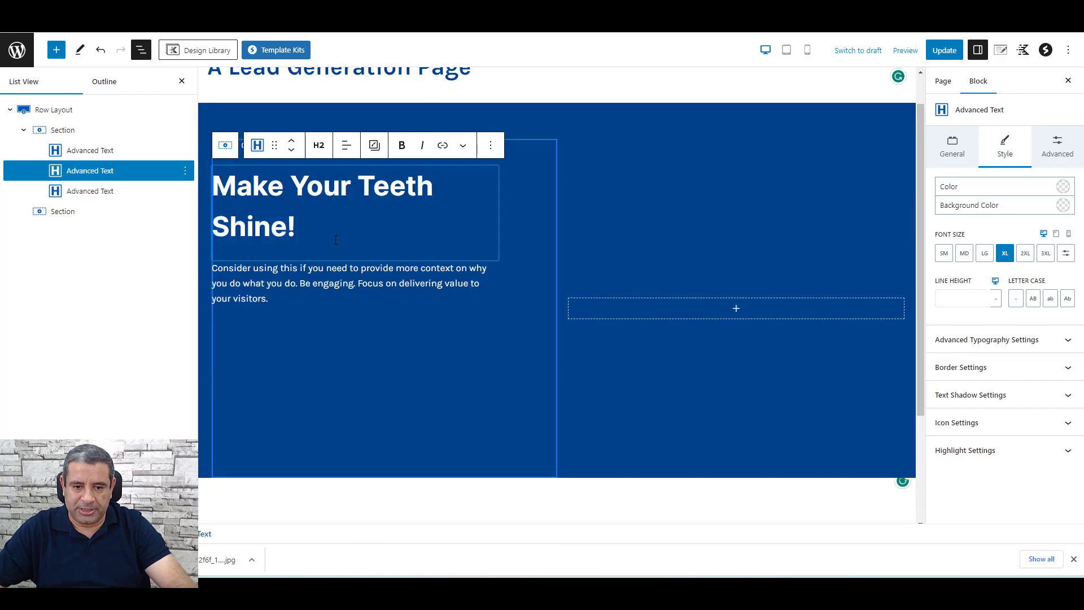
Duplicate the hero paragraph below the heading.
{"action": "left_click", "coordinate": [181, 81]}
{"action": "left_click", "coordinate": [291, 267]}
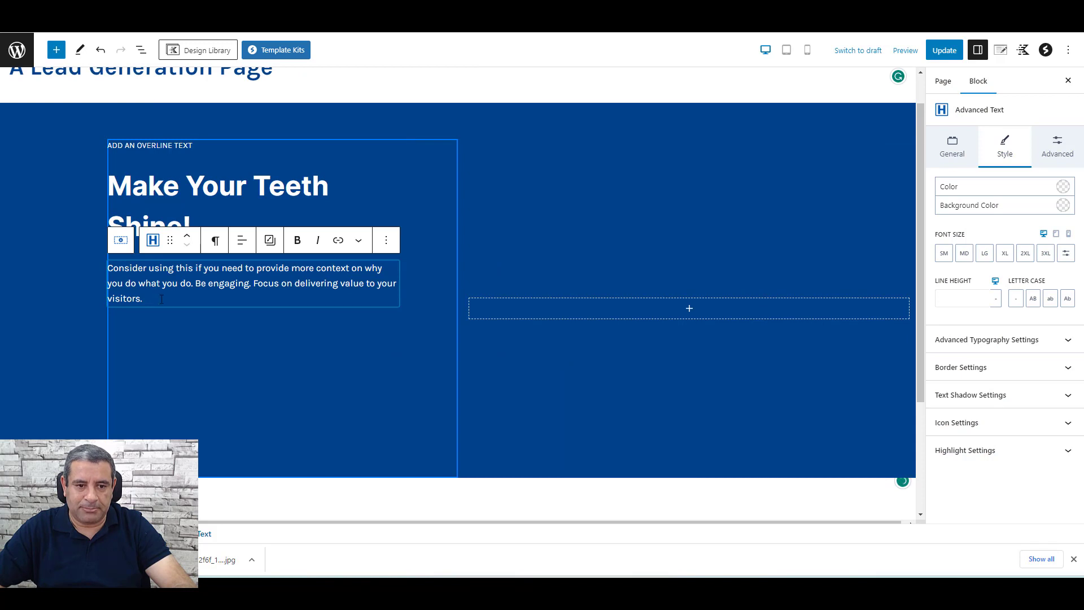
{"action": "left_click", "coordinate": [386, 240]}
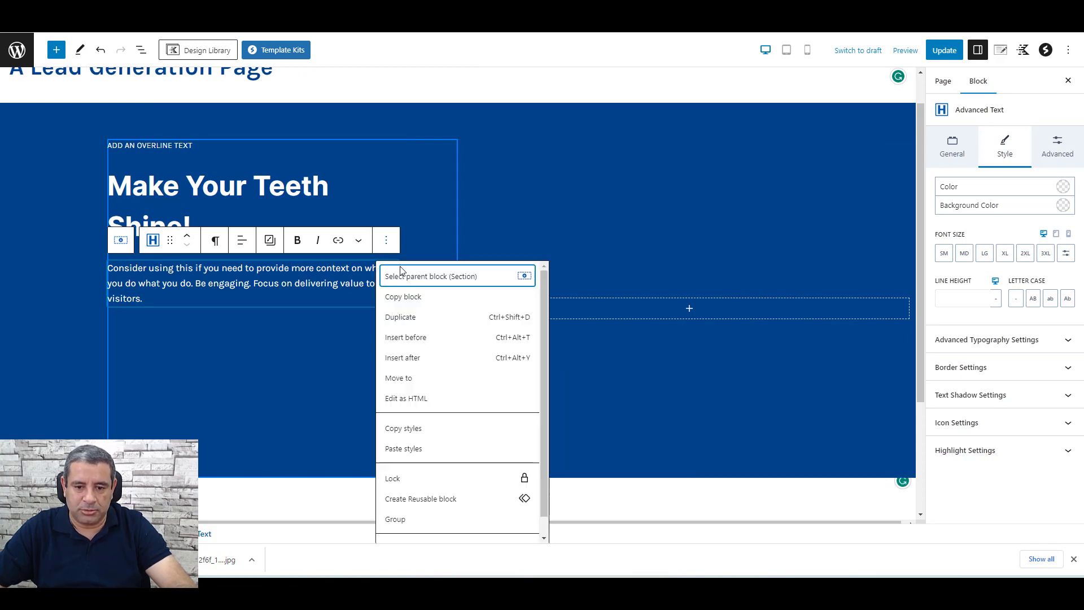
{"action": "left_click", "coordinate": [412, 317]}
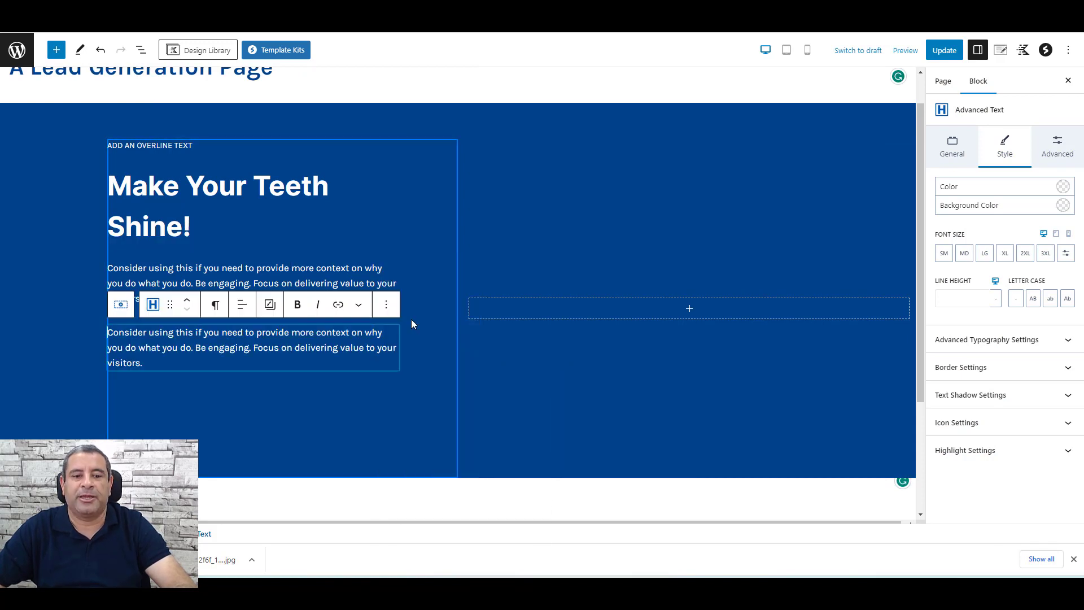
Update the page and check the hero section on its live version in a new tab.
{"action": "left_click", "coordinate": [930, 57]}
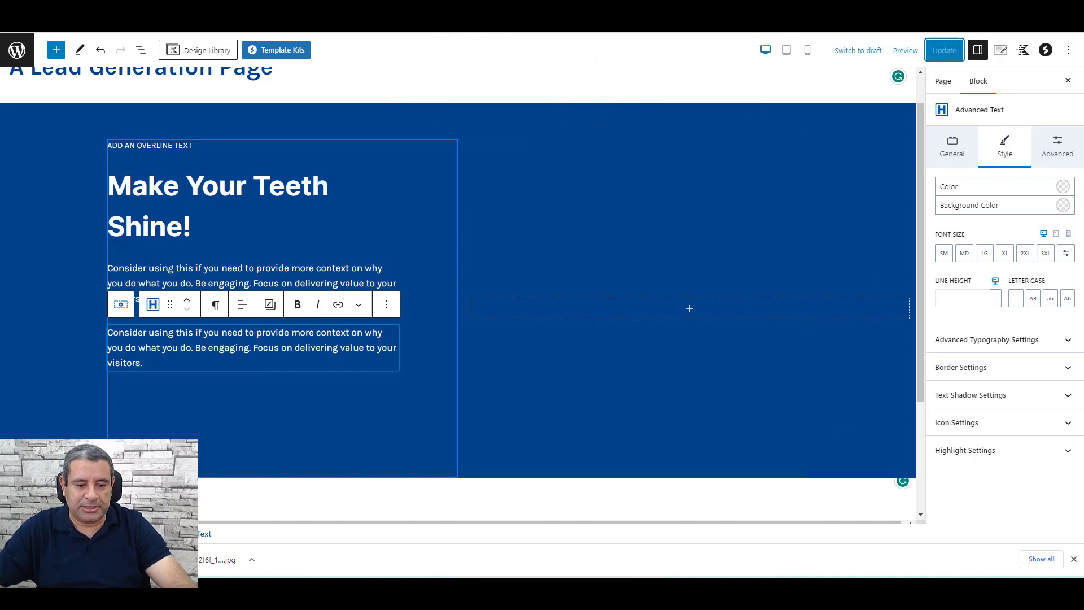
{"action": "right_click", "coordinate": [98, 320]}
{"action": "left_click", "coordinate": [156, 332]}
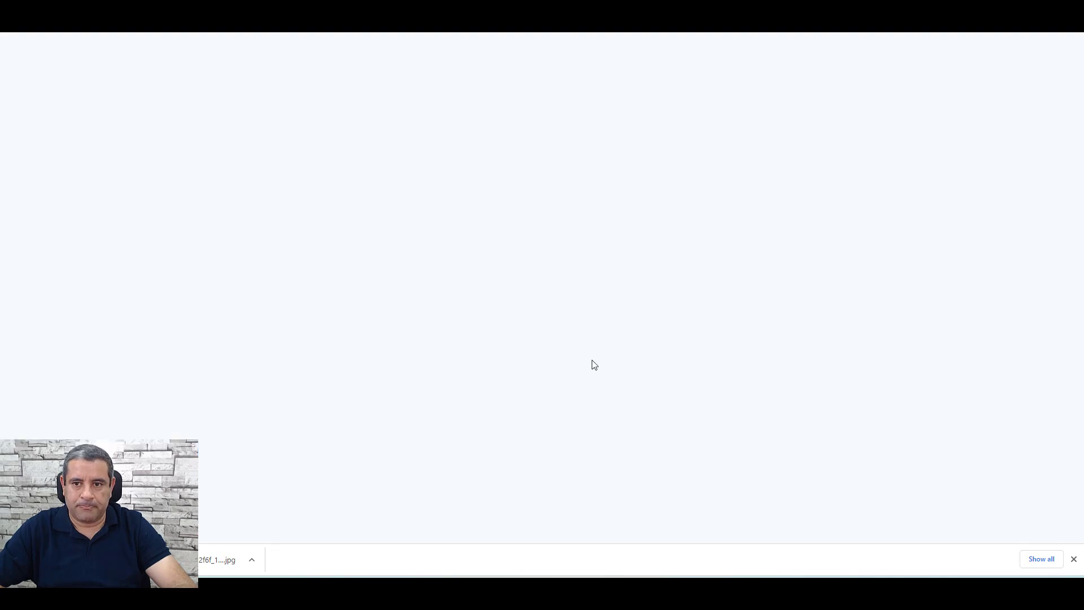
{"action": "scroll", "coordinate": [688, 297], "scroll_direction": "down", "scroll_amount": 3}
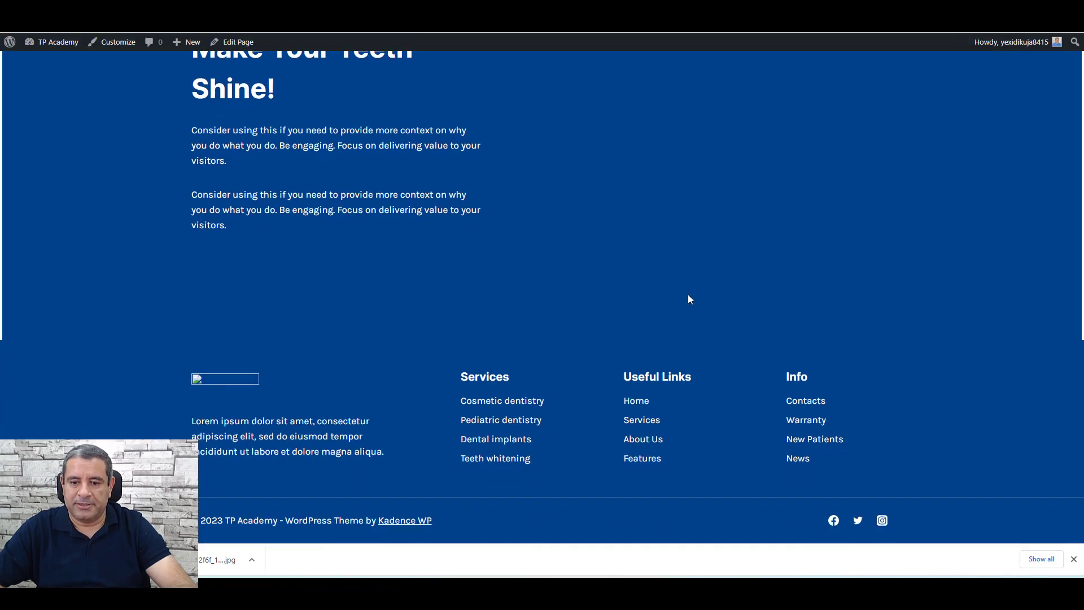
{"action": "scroll", "coordinate": [688, 297], "scroll_direction": "up", "scroll_amount": 3}
{"action": "scroll", "coordinate": [689, 299], "scroll_direction": "up", "scroll_amount": 1}
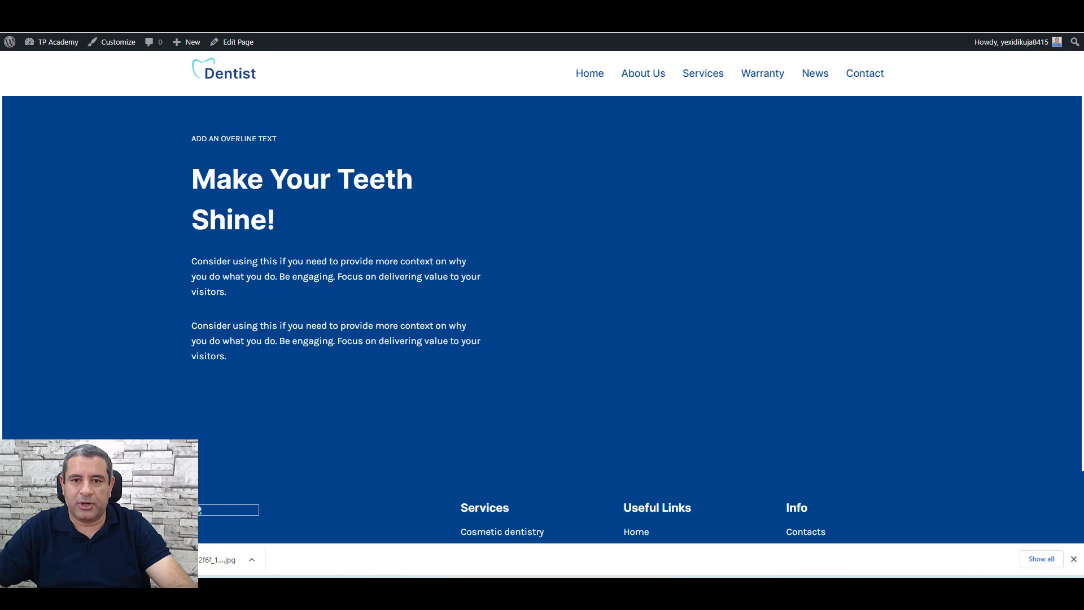
{"action": "key", "text": "ctrl+w"}
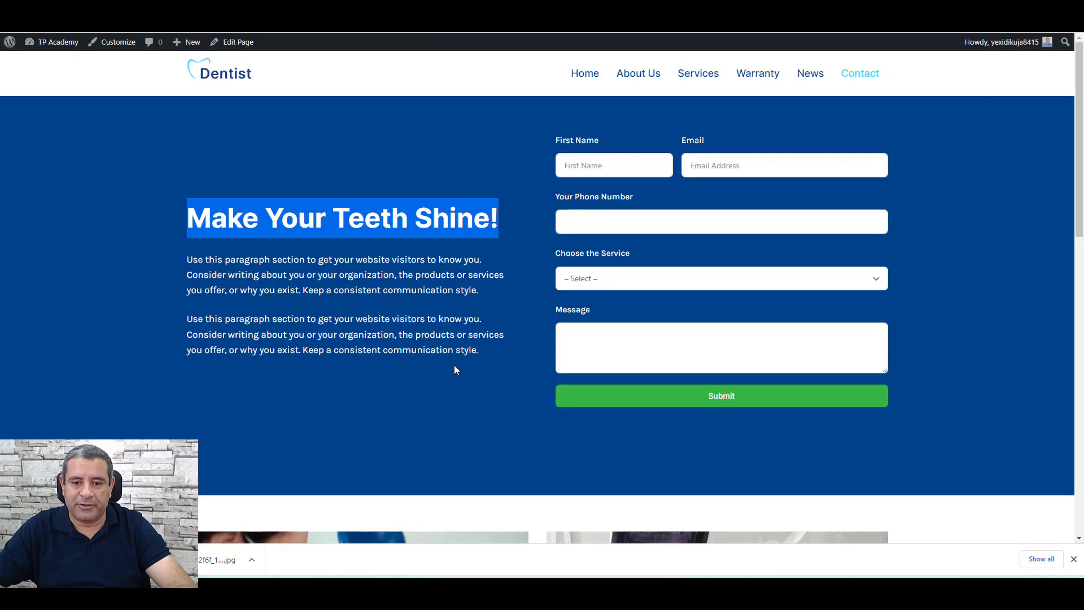
Check the section below the reference page's hero and add an empty block after the hero Row Layout.
{"action": "scroll", "coordinate": [454, 364], "scroll_direction": "down", "scroll_amount": 6}
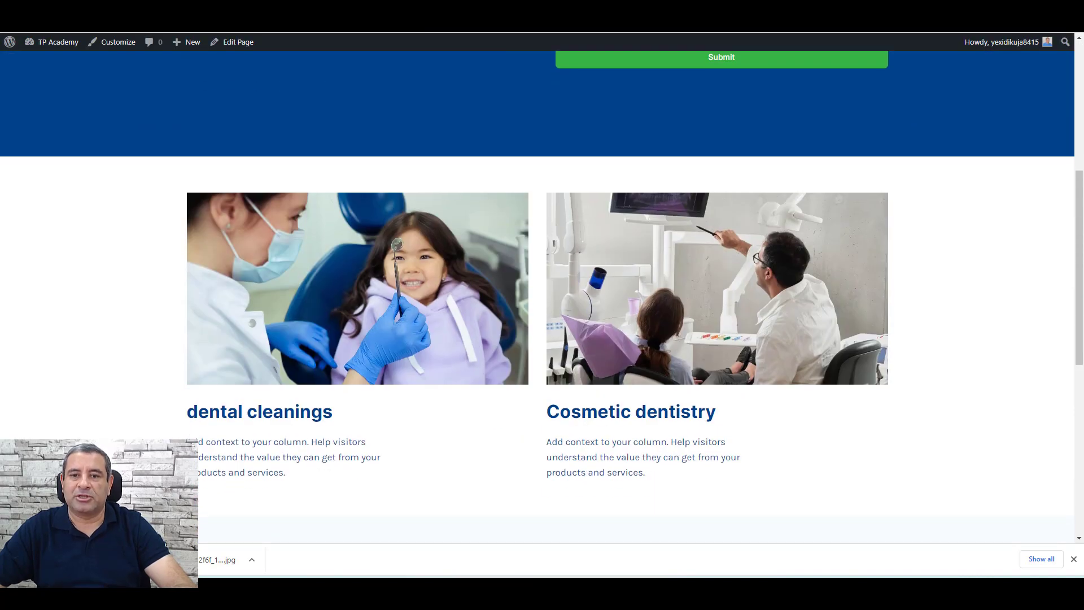
{"action": "key", "text": "ctrl+w"}
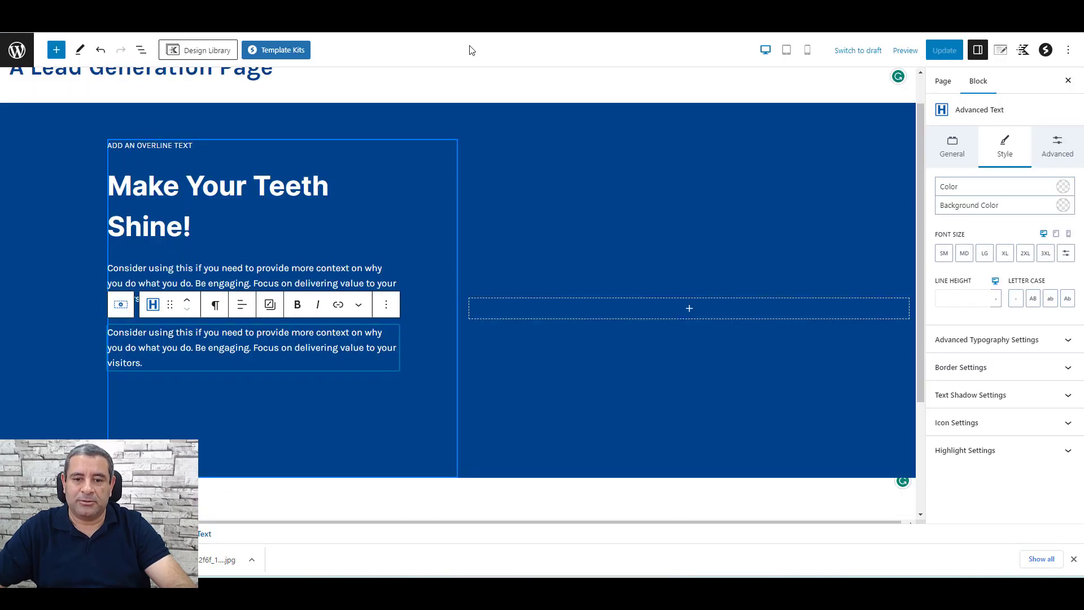
{"action": "left_click", "coordinate": [141, 50]}
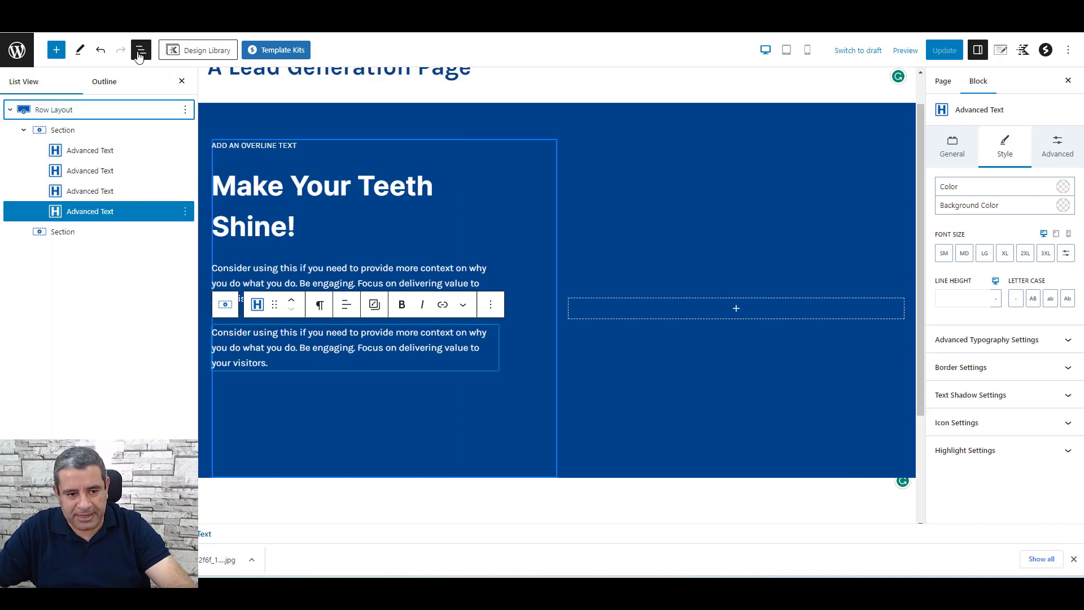
{"action": "left_click", "coordinate": [86, 111]}
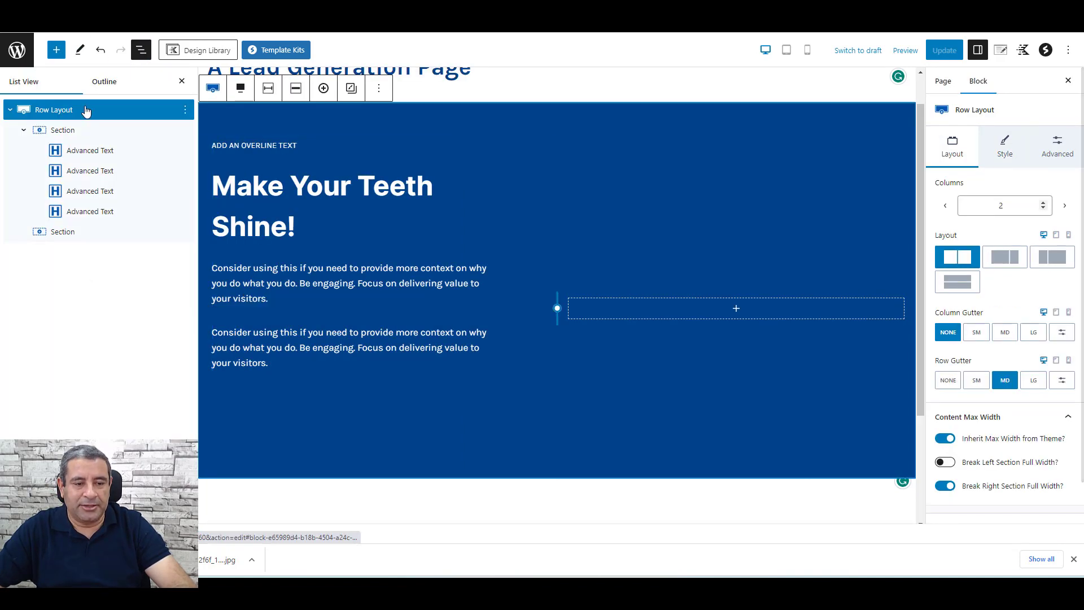
{"action": "left_click", "coordinate": [185, 110]}
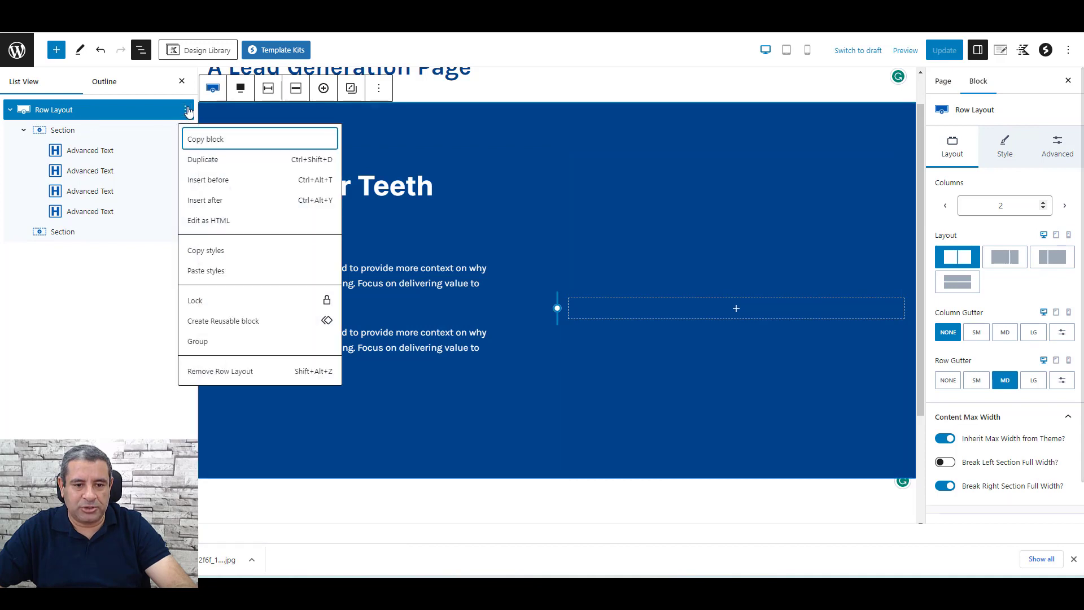
{"action": "left_click", "coordinate": [205, 202]}
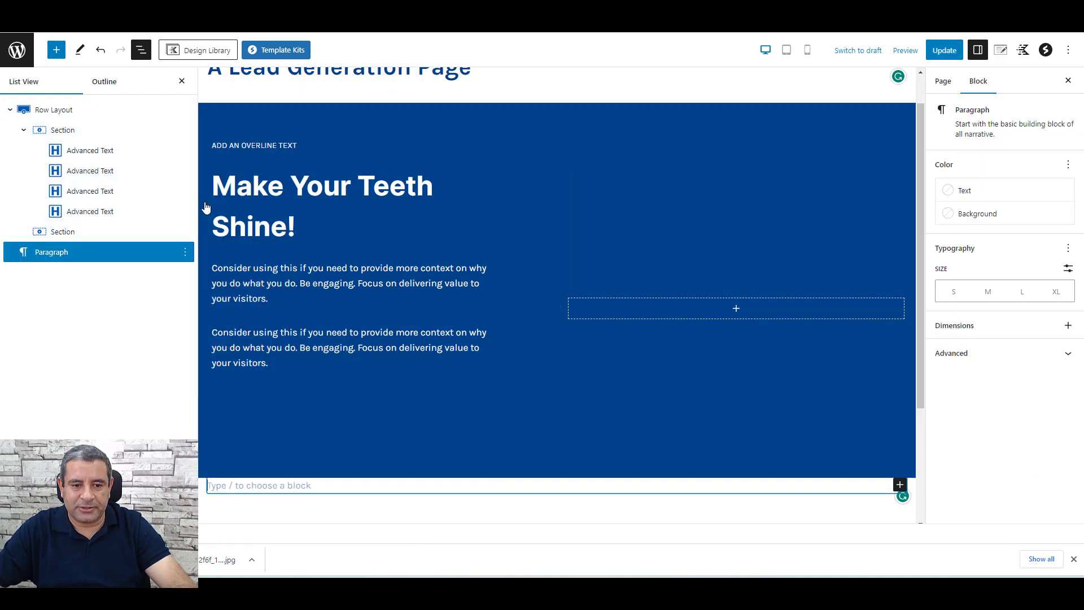
Insert the Columns 3 pattern from the Kadence Design Library into the empty block below the hero.
{"action": "left_click", "coordinate": [223, 57]}
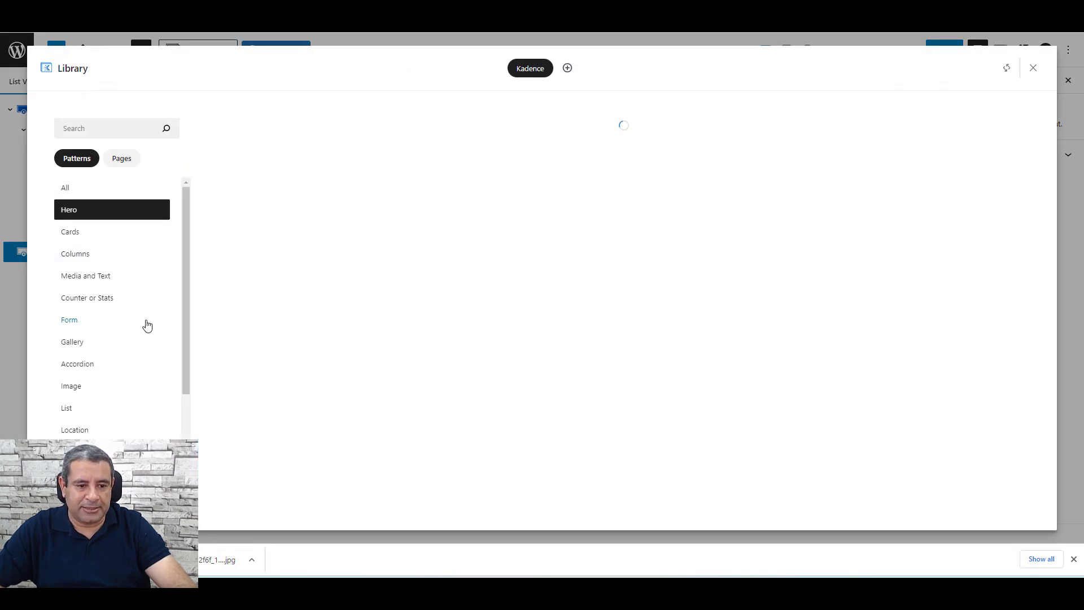
{"action": "left_click", "coordinate": [93, 258]}
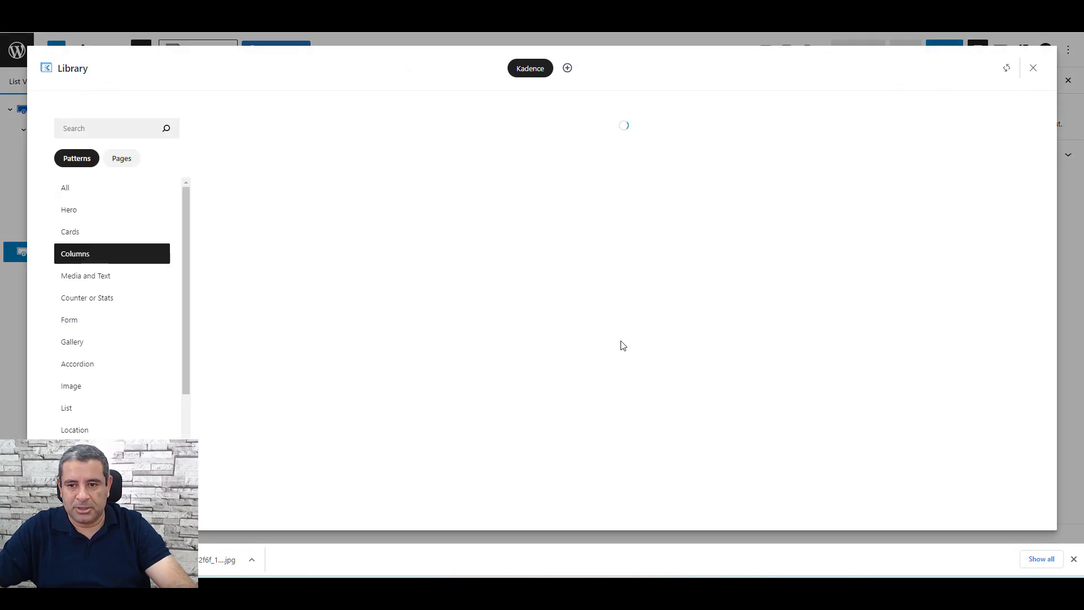
{"action": "scroll", "coordinate": [484, 282], "scroll_direction": "down", "scroll_amount": 5}
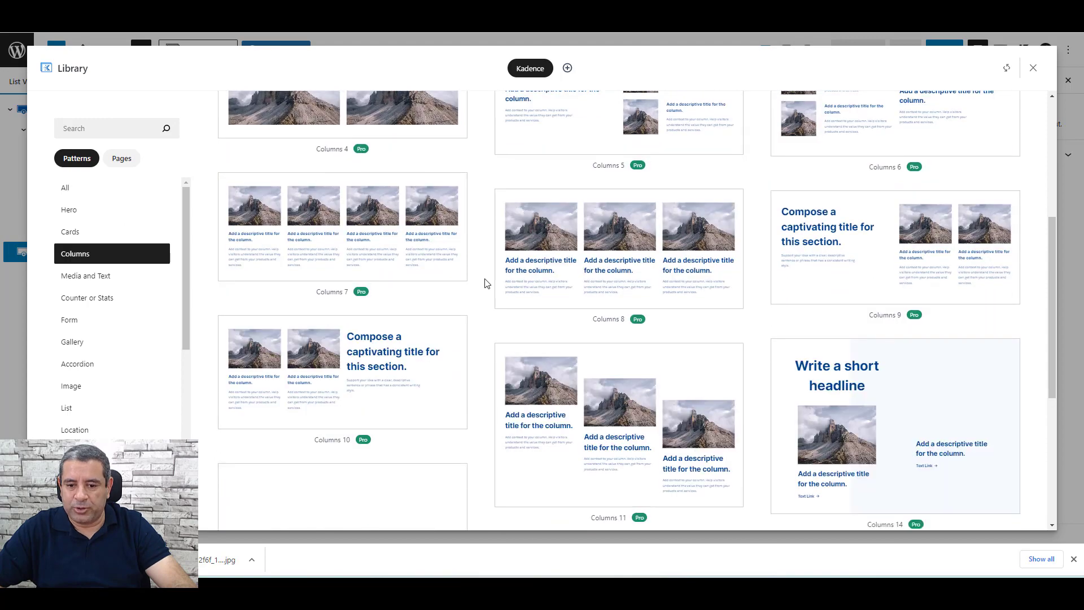
{"action": "scroll", "coordinate": [484, 282], "scroll_direction": "up", "scroll_amount": 5}
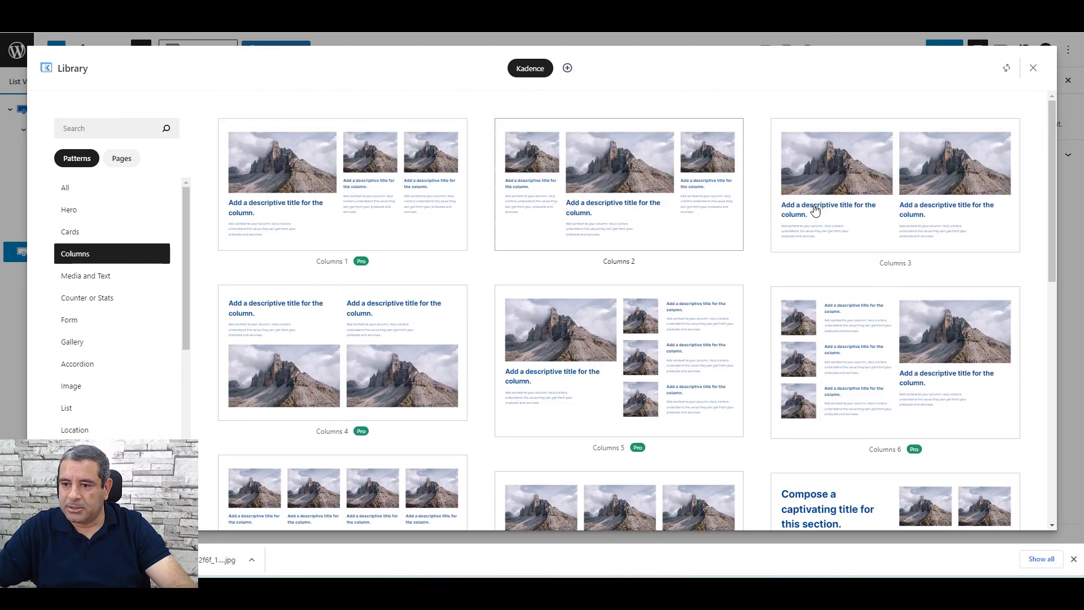
{"action": "left_click", "coordinate": [891, 192]}
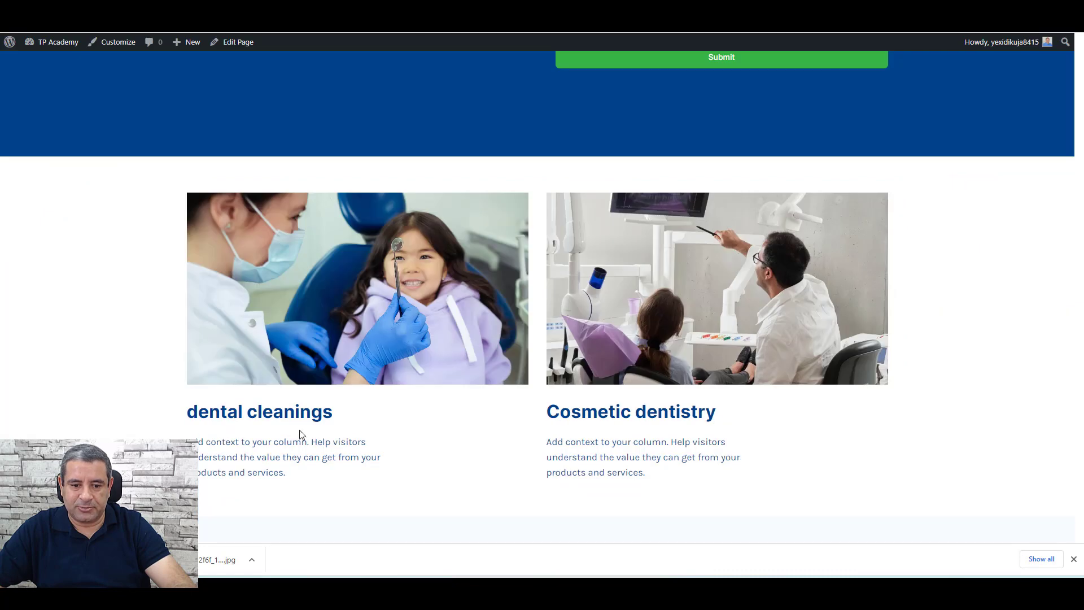
Replace the two column titles with "dental cleanings" and "Cosmetic dentistry", copied from the reference page.
{"action": "triple_click", "coordinate": [291, 412]}
{"action": "key", "text": "ctrl+c"}
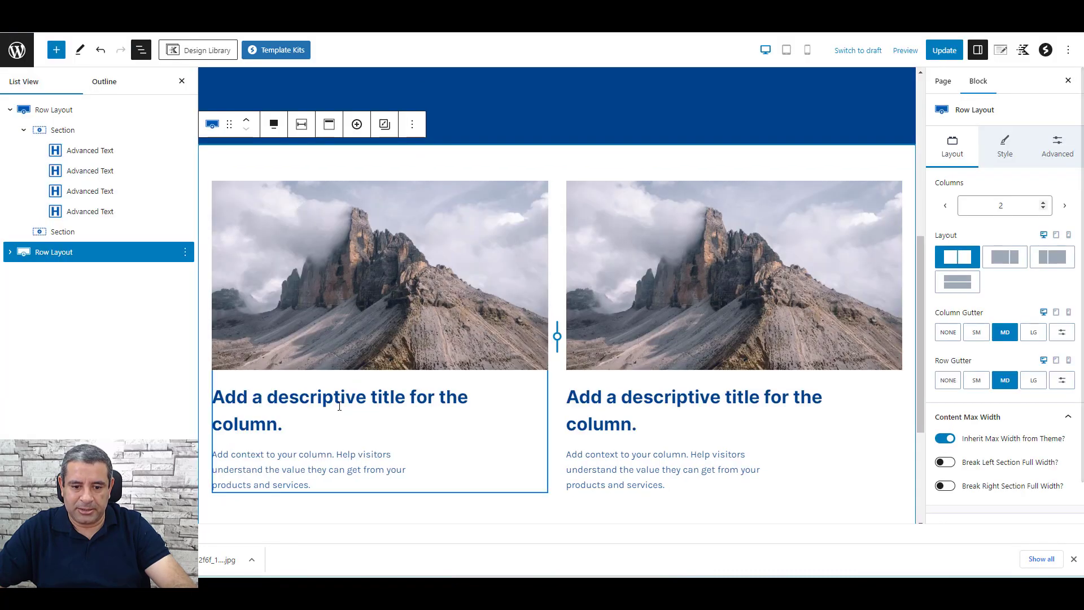
{"action": "triple_click", "coordinate": [341, 399]}
{"action": "key", "text": "ctrl+v"}
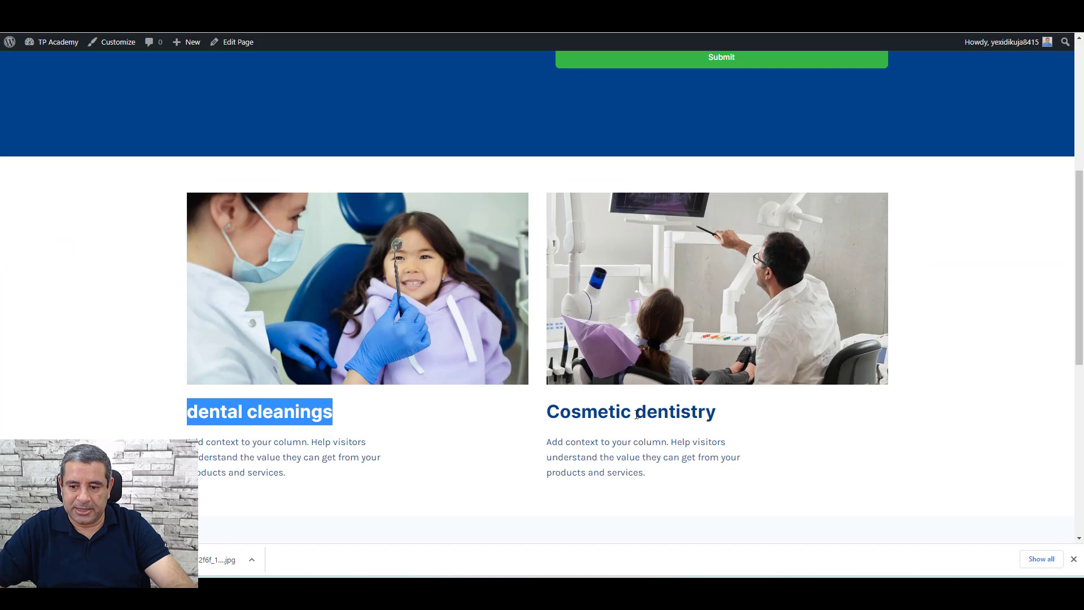
{"action": "triple_click", "coordinate": [637, 415]}
{"action": "key", "text": "ctrl+c"}
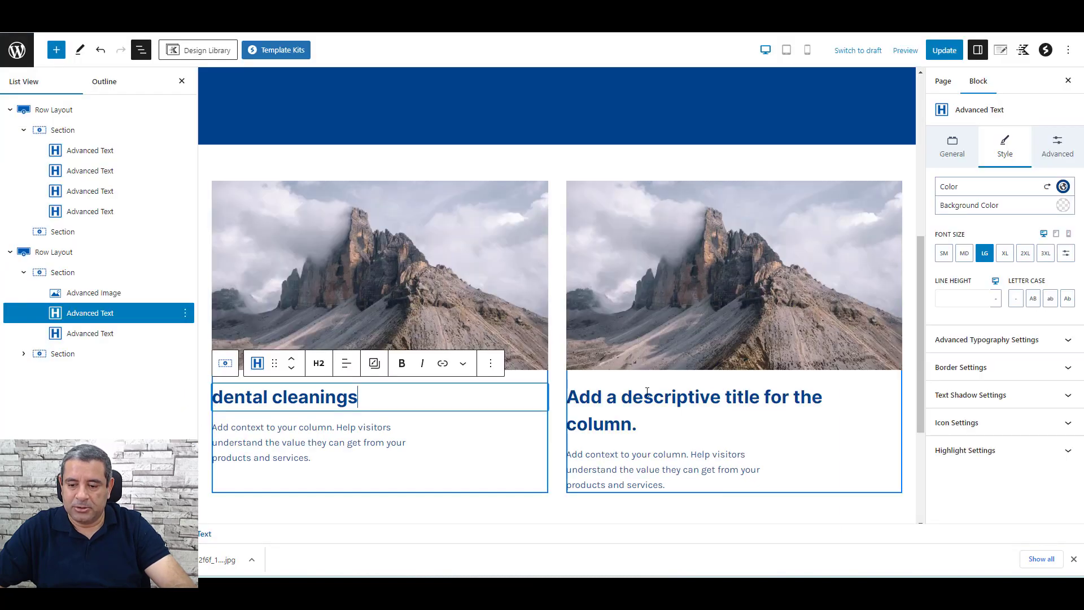
{"action": "triple_click", "coordinate": [648, 395]}
{"action": "key", "text": "ctrl+v"}
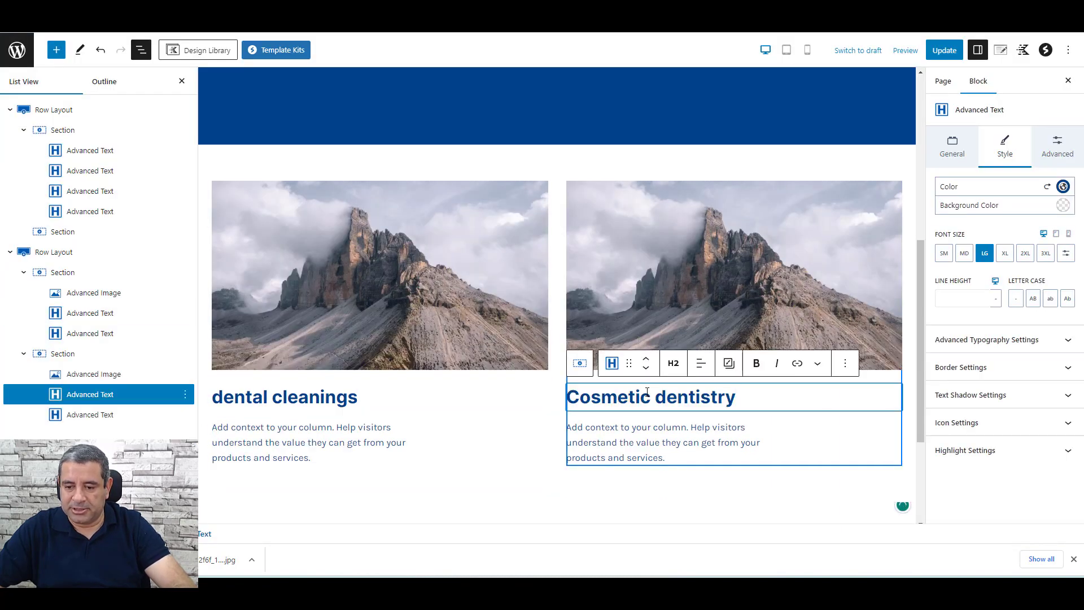
Replace the image above "dental cleanings" with the media library photo of a dentist treating a smiling girl.
{"action": "left_click", "coordinate": [390, 261]}
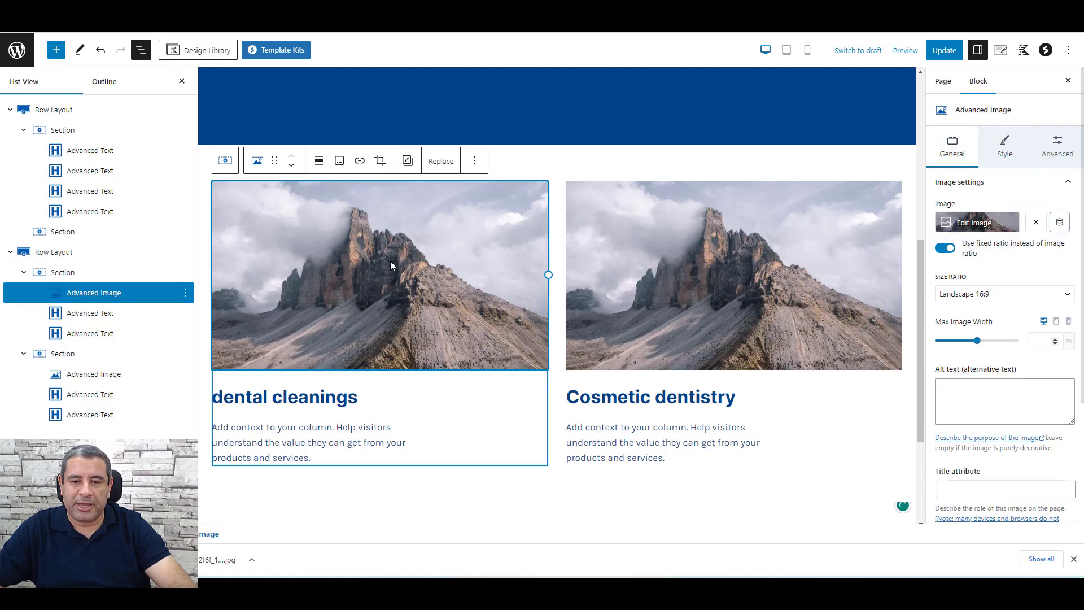
{"action": "left_click", "coordinate": [438, 163]}
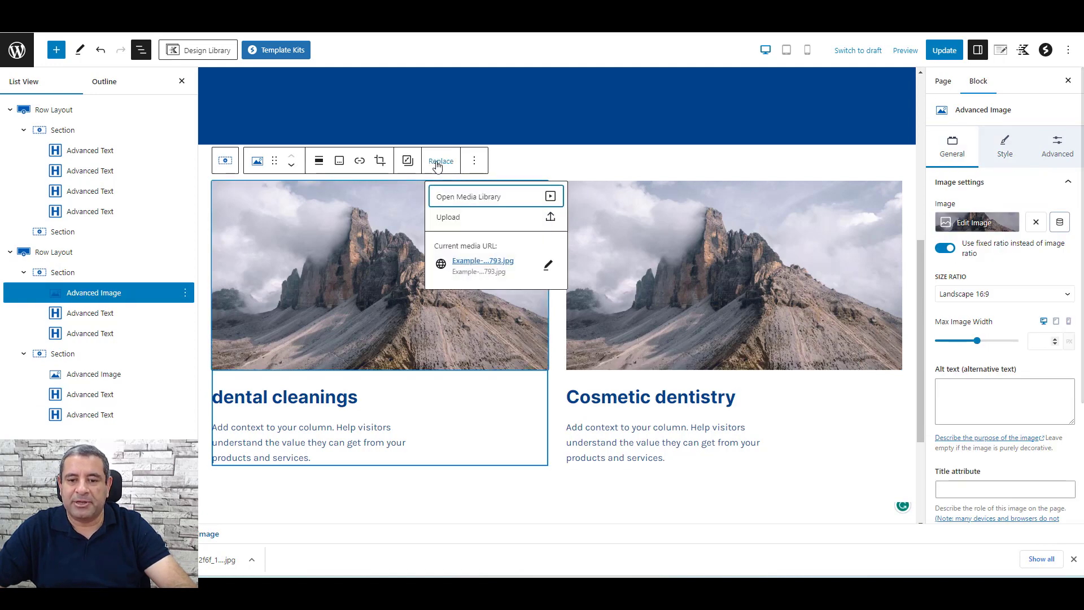
{"action": "left_click", "coordinate": [451, 202]}
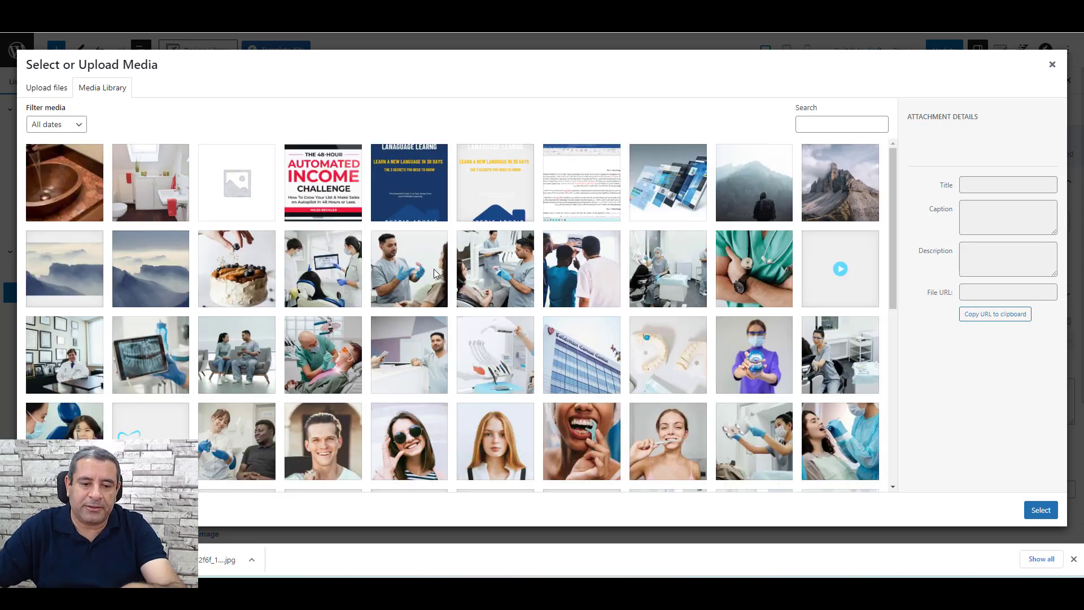
{"action": "left_click", "coordinate": [64, 421]}
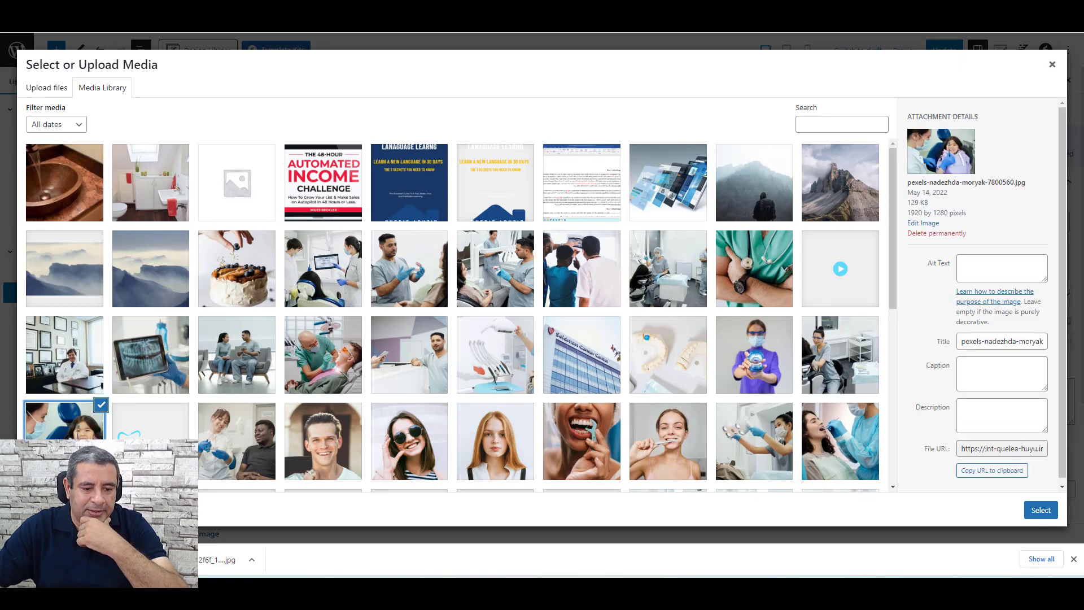
{"action": "left_click", "coordinate": [1041, 510]}
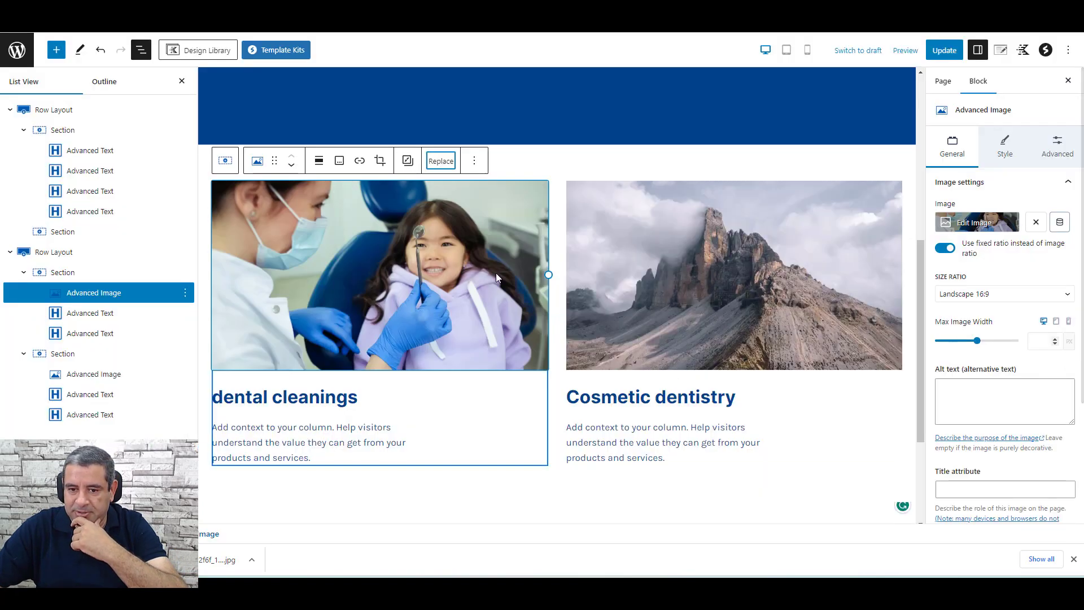
Replace the image above "Cosmetic dentistry" with the media library photo of a dentist pointing at a monitor beside a patient.
{"action": "left_click", "coordinate": [697, 254]}
{"action": "left_click", "coordinate": [796, 163]}
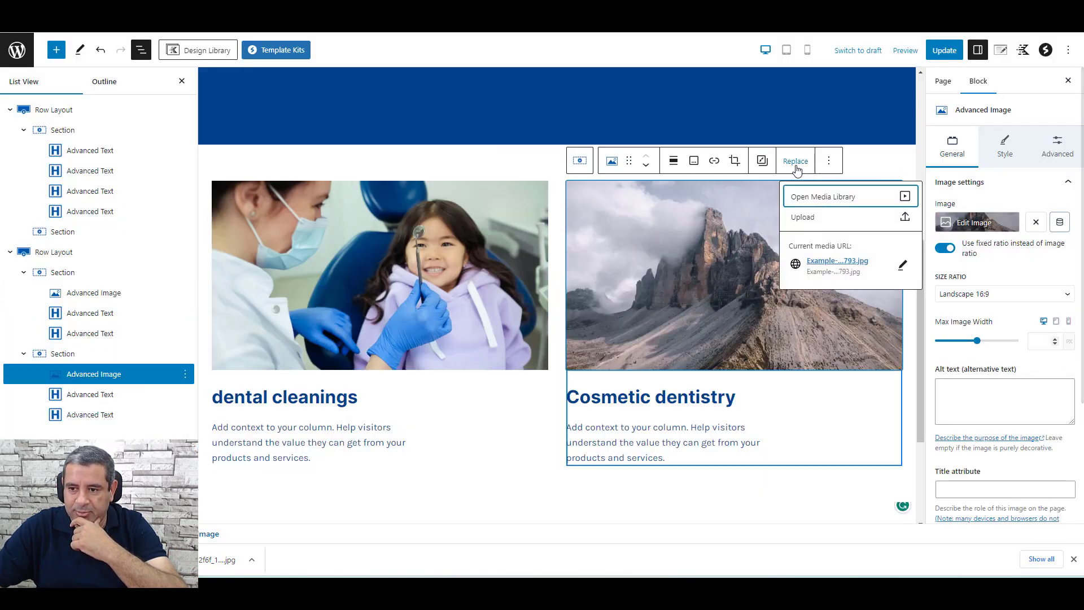
{"action": "left_click", "coordinate": [819, 198]}
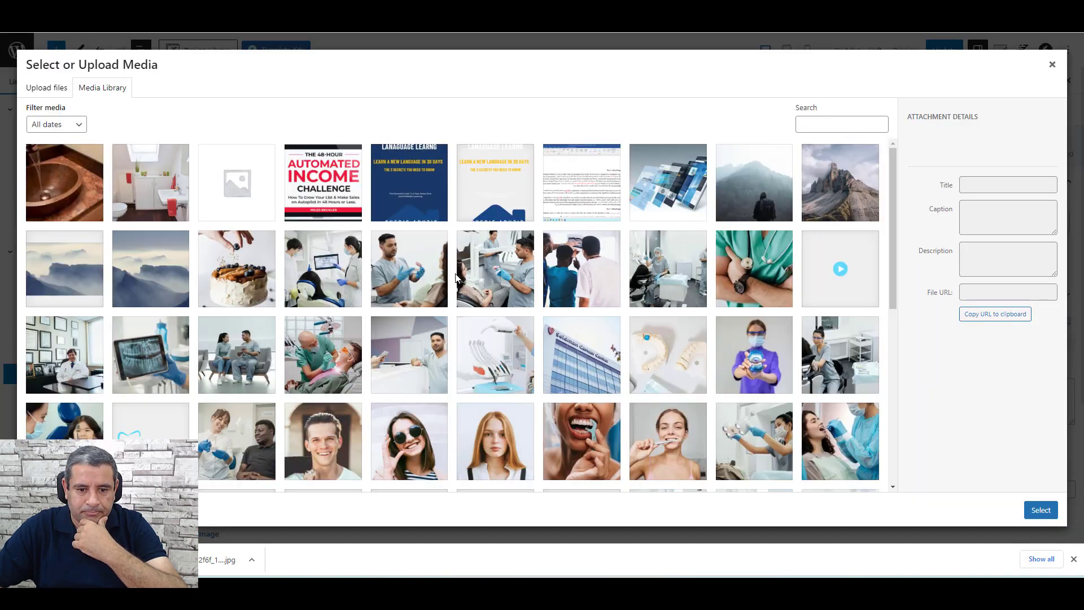
{"action": "scroll", "coordinate": [429, 287], "scroll_direction": "down", "scroll_amount": 4}
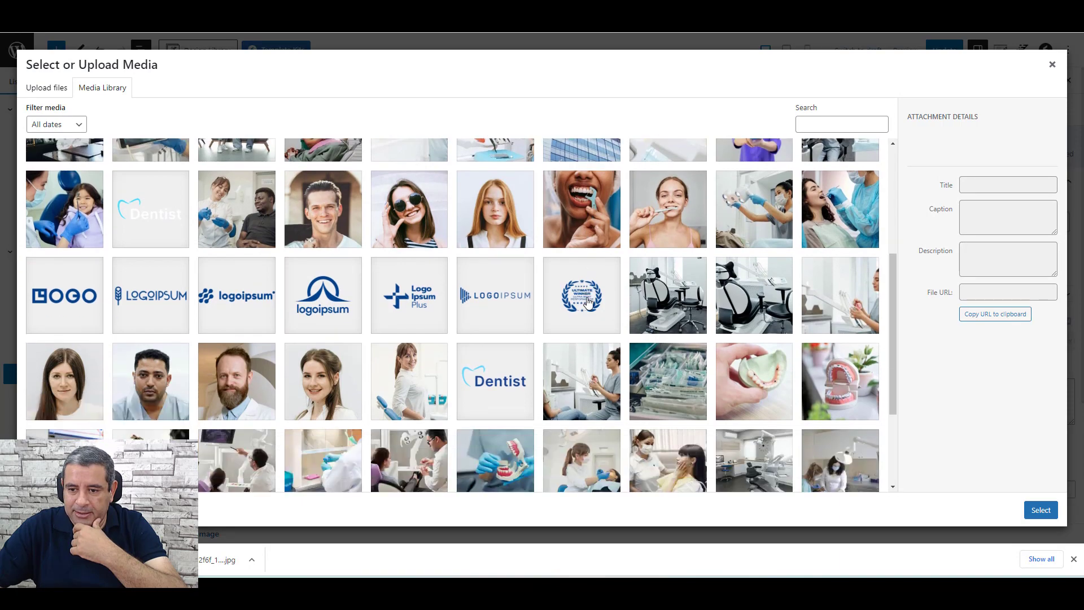
{"action": "scroll", "coordinate": [587, 302], "scroll_direction": "down", "scroll_amount": 3}
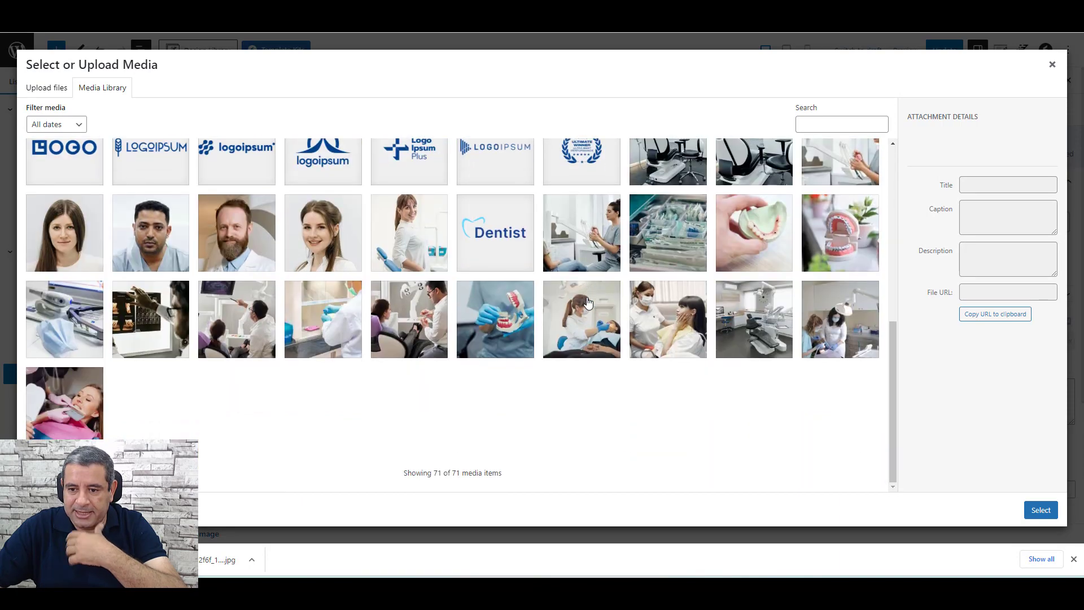
{"action": "left_click", "coordinate": [214, 328]}
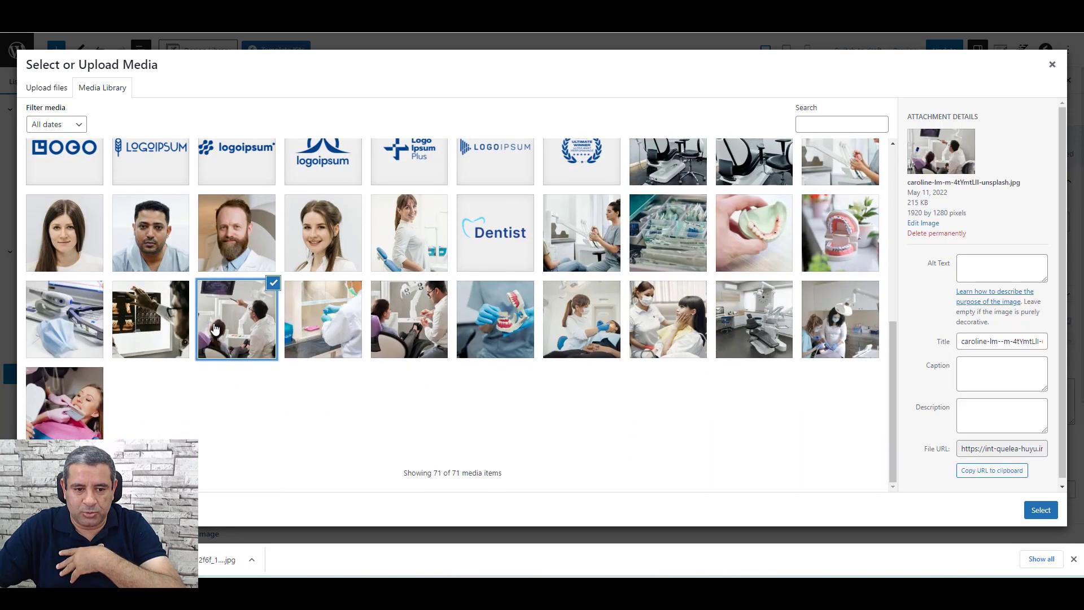
{"action": "left_click", "coordinate": [1041, 510]}
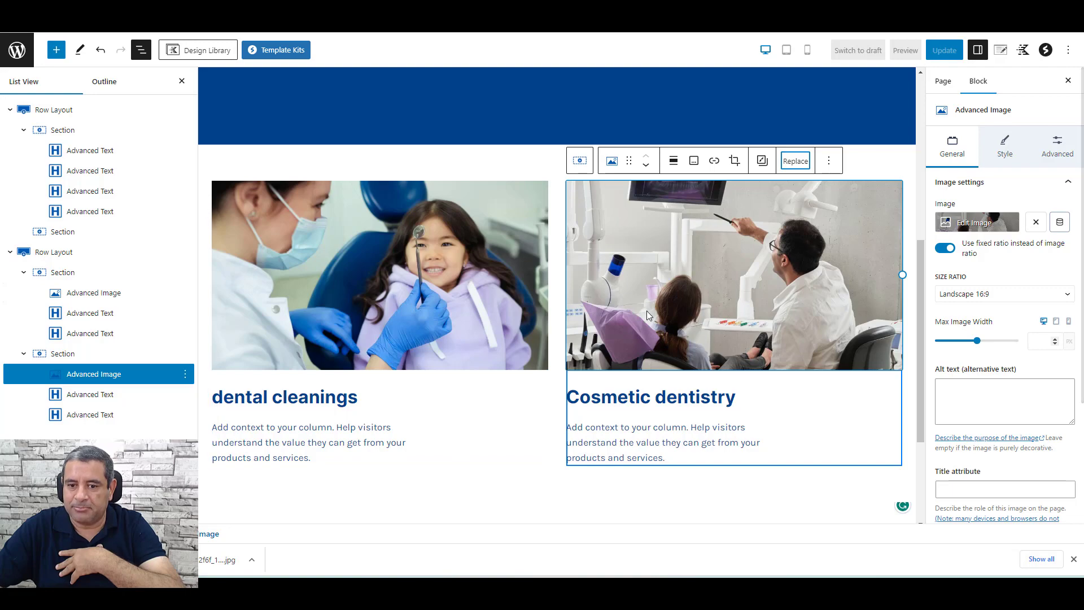
Check the reference page's testimonial section and insert the Testimonials 1 pattern below the two-column row.
{"action": "scroll", "coordinate": [648, 311], "scroll_direction": "down", "scroll_amount": 3}
{"action": "scroll", "coordinate": [650, 313], "scroll_direction": "up", "scroll_amount": 9}
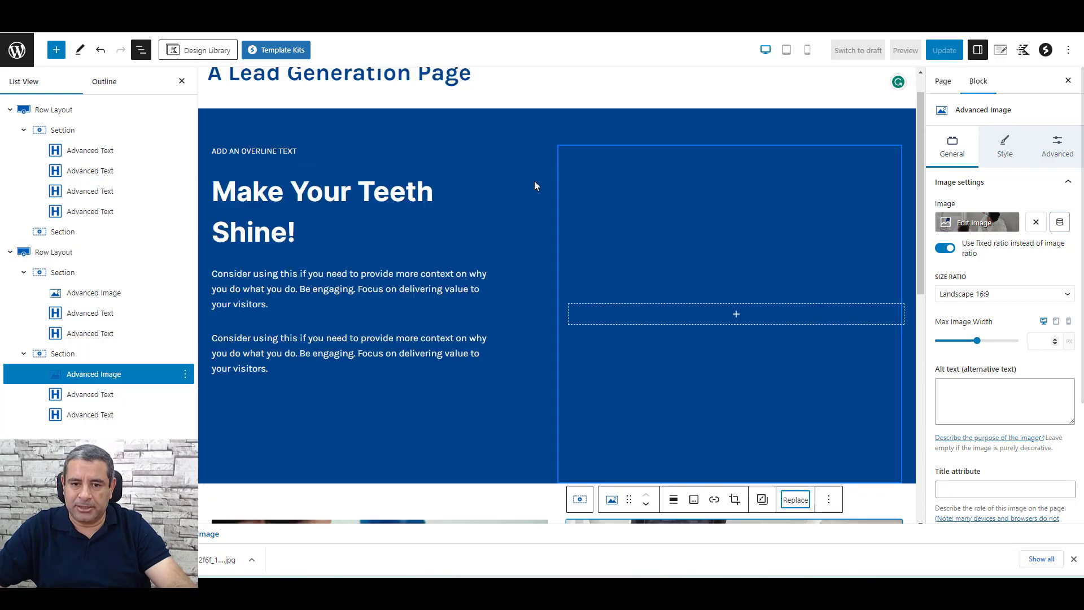
{"action": "scroll", "coordinate": [462, 283], "scroll_direction": "down", "scroll_amount": 9}
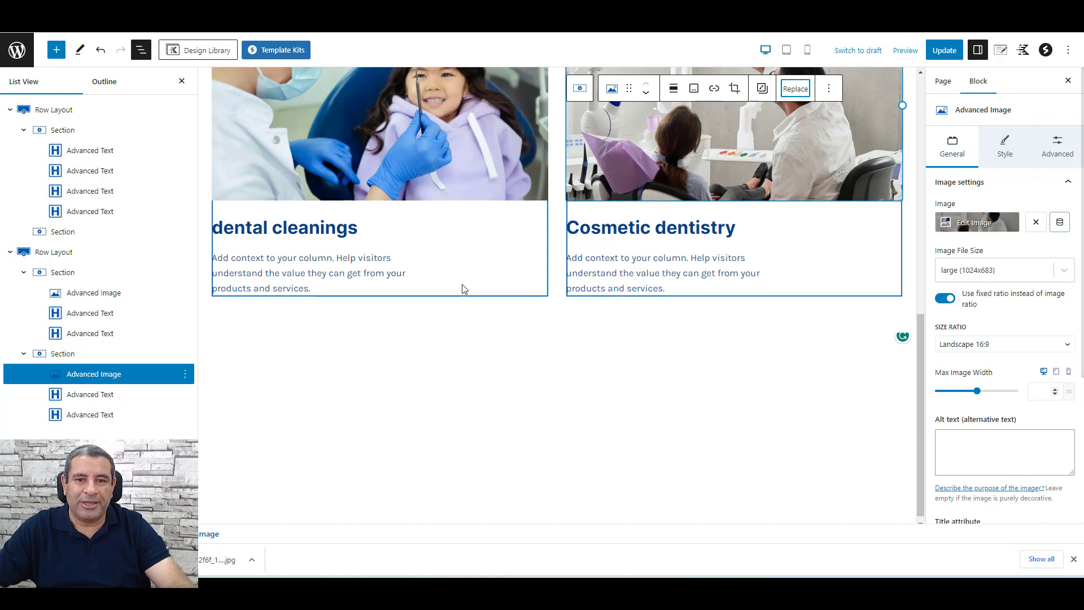
{"action": "key", "text": "ctrl+Tab"}
{"action": "scroll", "coordinate": [373, 328], "scroll_direction": "down", "scroll_amount": 7}
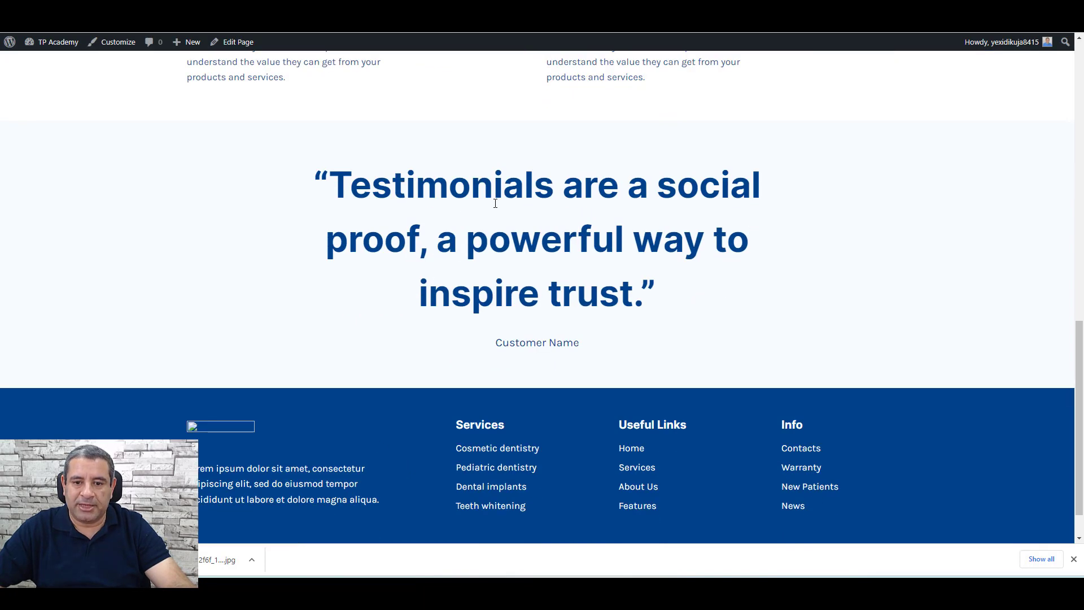
{"action": "triple_click", "coordinate": [495, 203]}
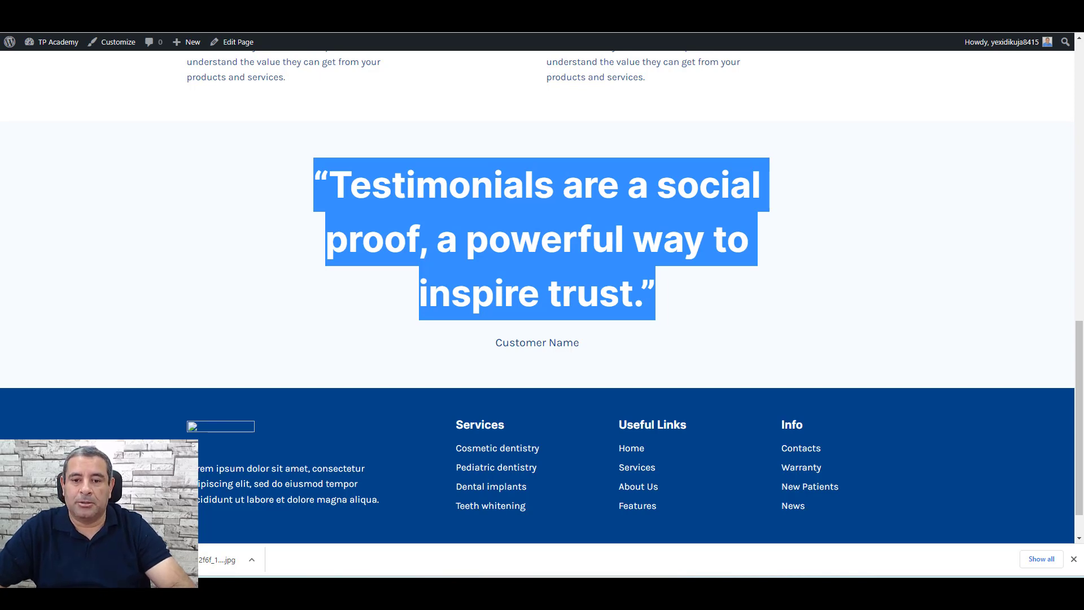
{"action": "left_click", "coordinate": [508, 23]}
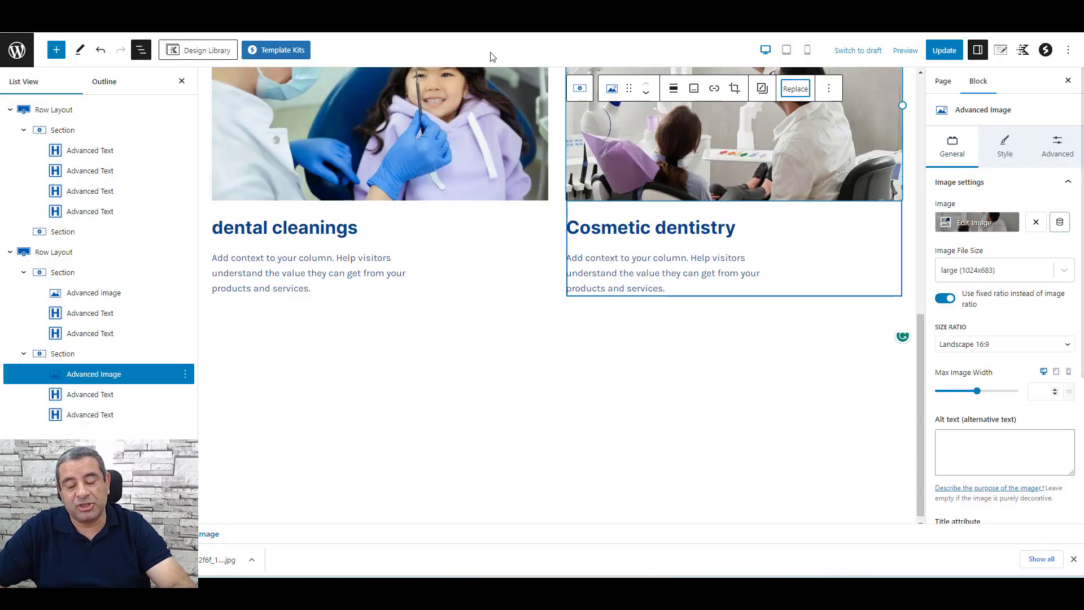
{"action": "left_click", "coordinate": [207, 50]}
{"action": "left_click", "coordinate": [94, 298]}
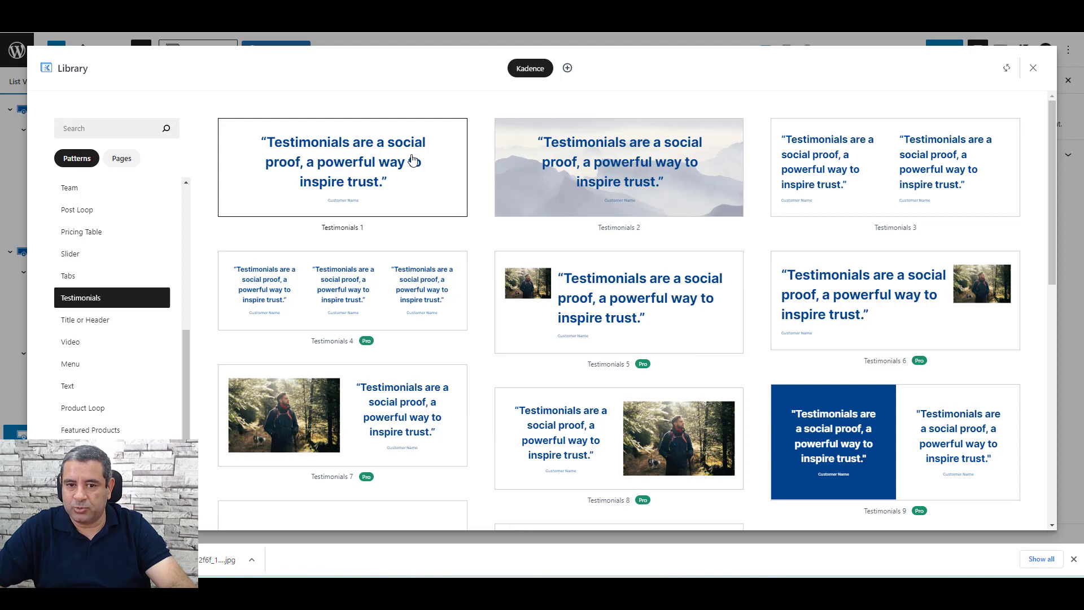
{"action": "left_click", "coordinate": [413, 161]}
Set the testimonial Row Layout's background to the pale blue palette color F6FAFD, matching the reference page.
{"action": "scroll", "coordinate": [821, 378], "scroll_direction": "up", "scroll_amount": 5}
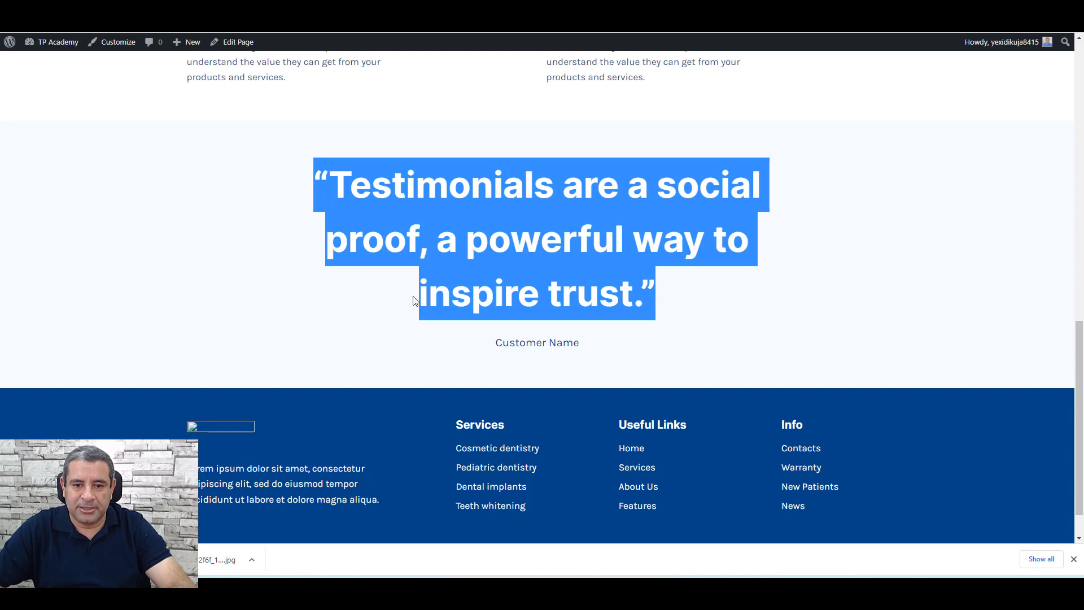
{"action": "scroll", "coordinate": [415, 301], "scroll_direction": "down", "scroll_amount": 1}
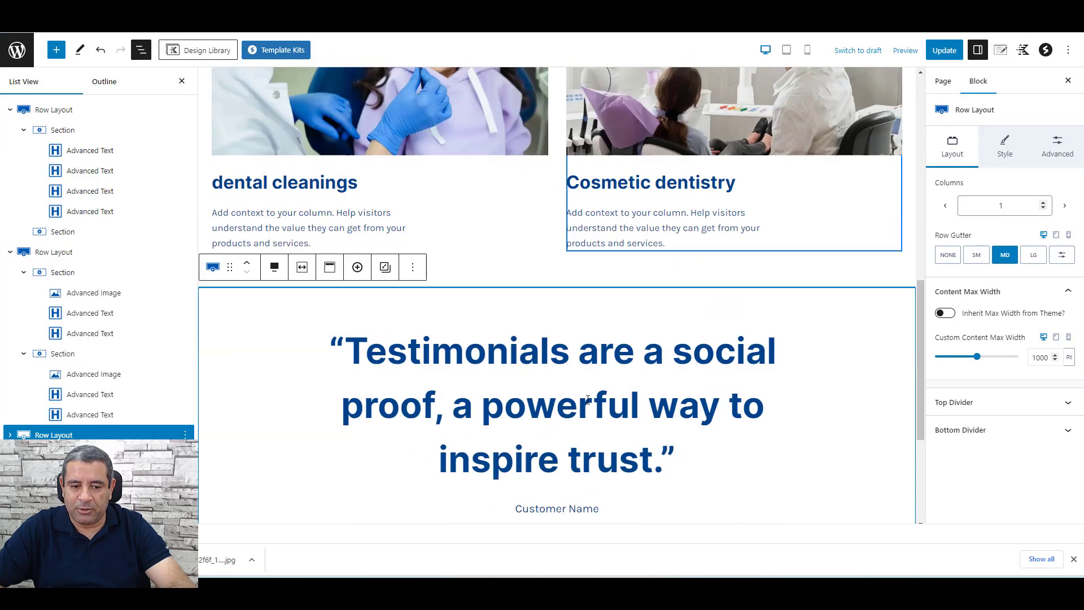
{"action": "scroll", "coordinate": [588, 399], "scroll_direction": "down", "scroll_amount": 1}
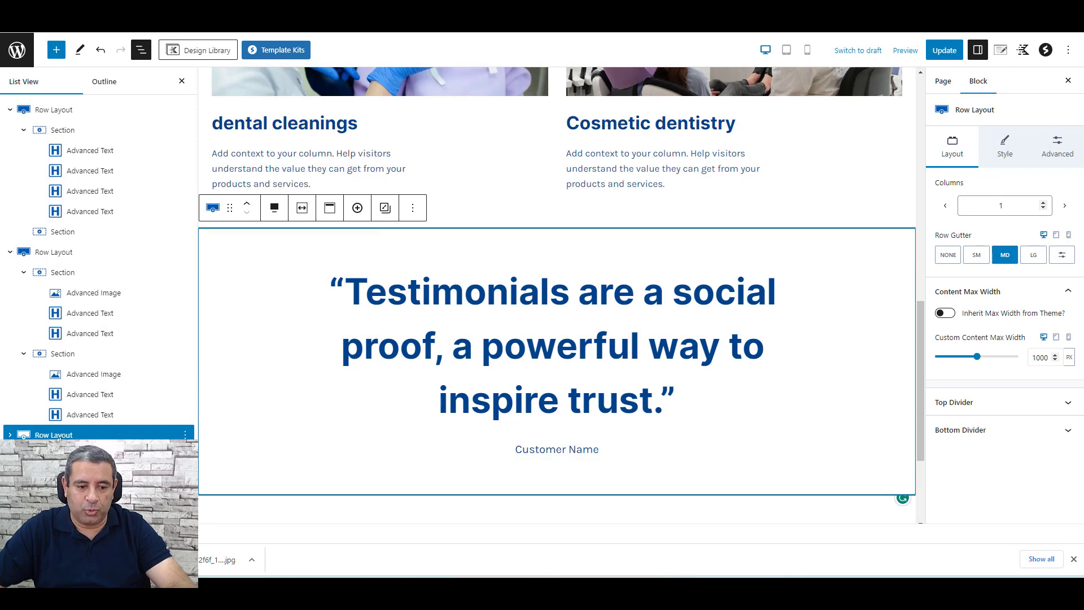
{"action": "left_click", "coordinate": [1007, 148]}
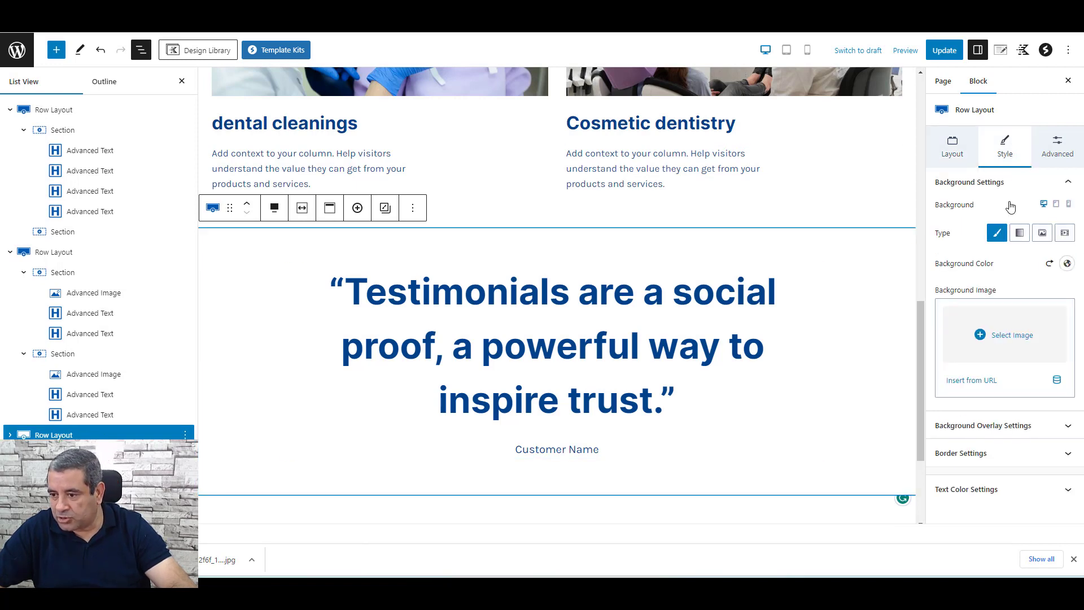
{"action": "left_click", "coordinate": [1067, 264]}
{"action": "left_click", "coordinate": [1037, 239]}
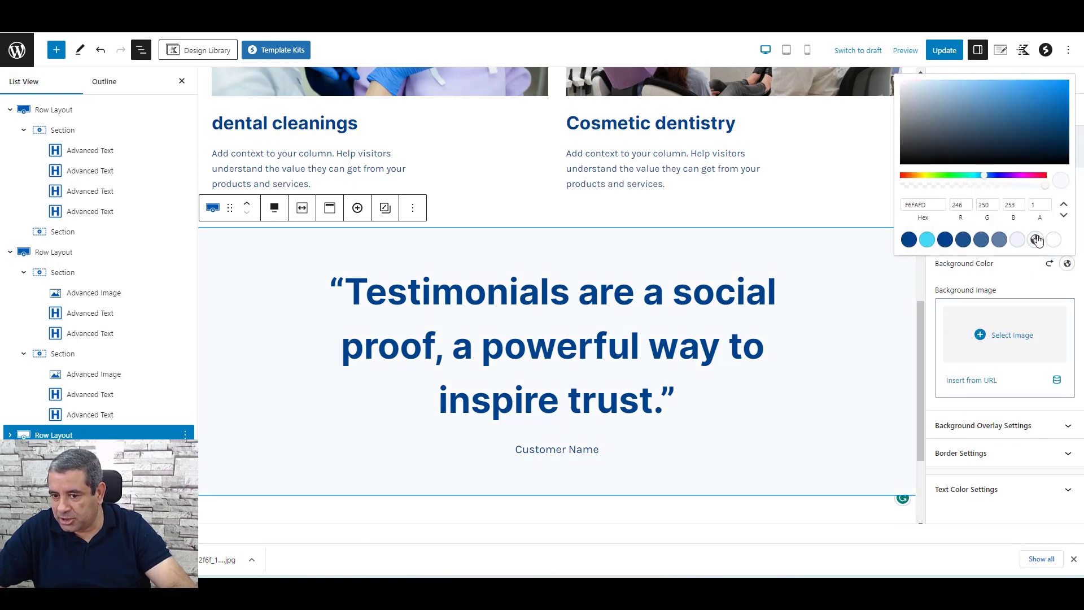
{"action": "left_click", "coordinate": [1033, 285]}
Update the page and review its live version from hero to footer against the reference page.
{"action": "left_click", "coordinate": [945, 50]}
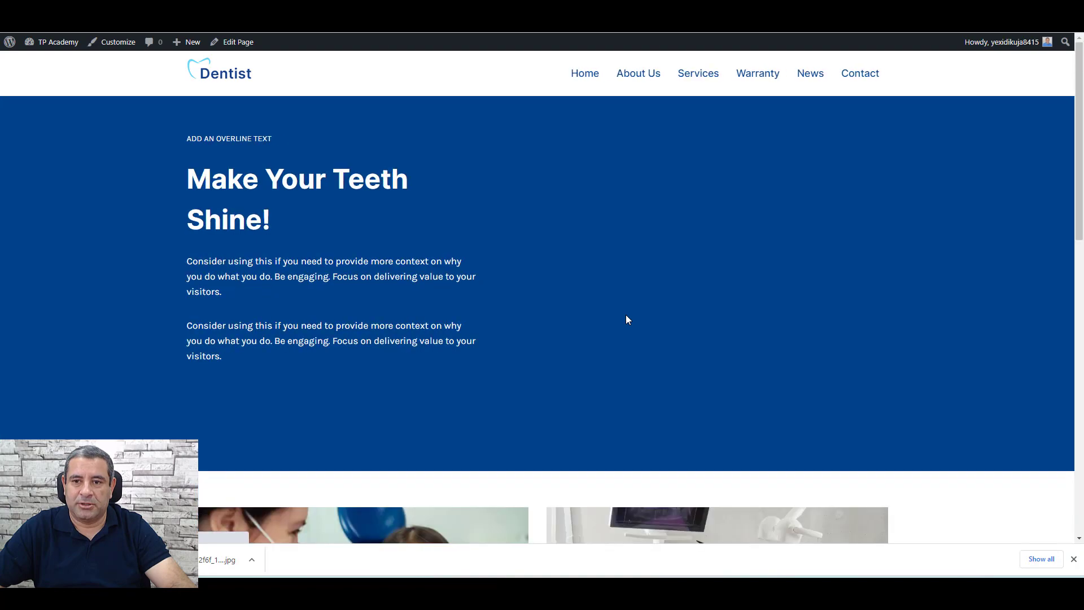
{"action": "scroll", "coordinate": [626, 316], "scroll_direction": "down", "scroll_amount": 10}
{"action": "scroll", "coordinate": [627, 319], "scroll_direction": "down", "scroll_amount": 2}
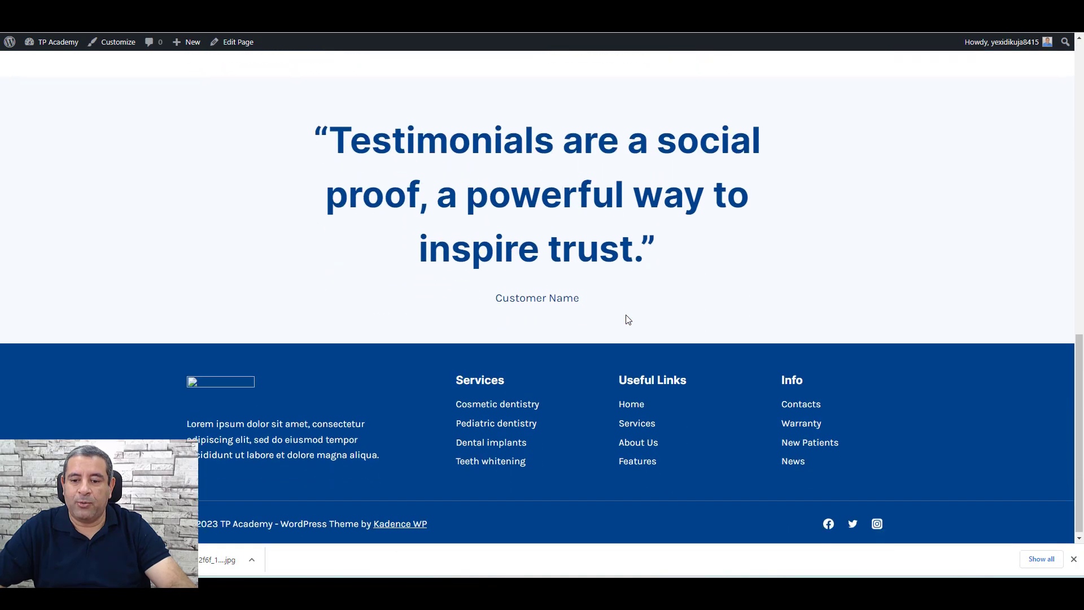
{"action": "scroll", "coordinate": [626, 319], "scroll_direction": "up", "scroll_amount": 10}
{"action": "scroll", "coordinate": [626, 319], "scroll_direction": "up", "scroll_amount": 5}
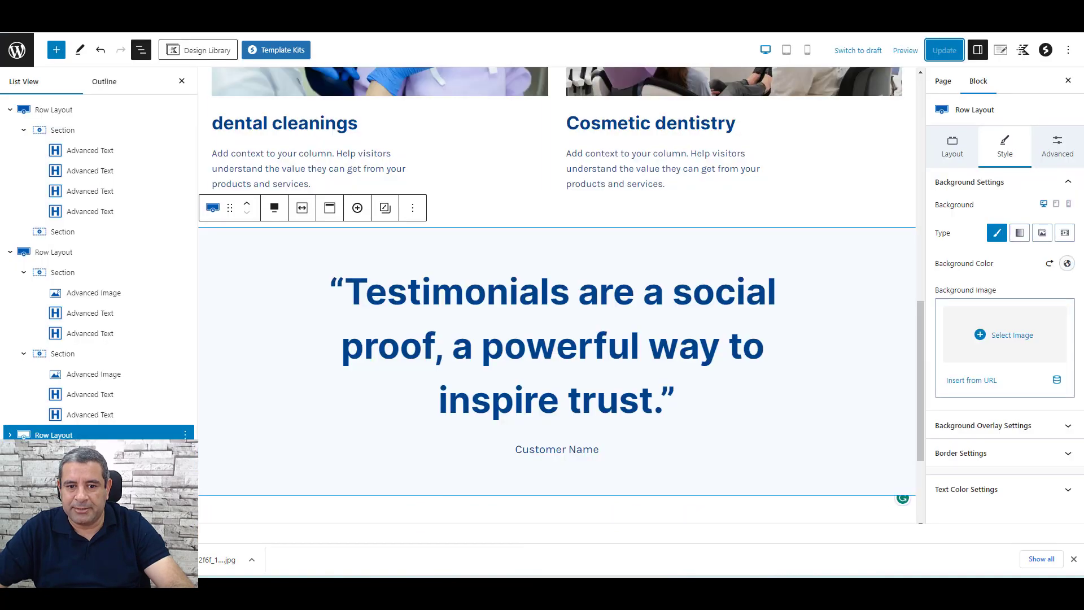
{"action": "scroll", "coordinate": [519, 134], "scroll_direction": "up", "scroll_amount": 10}
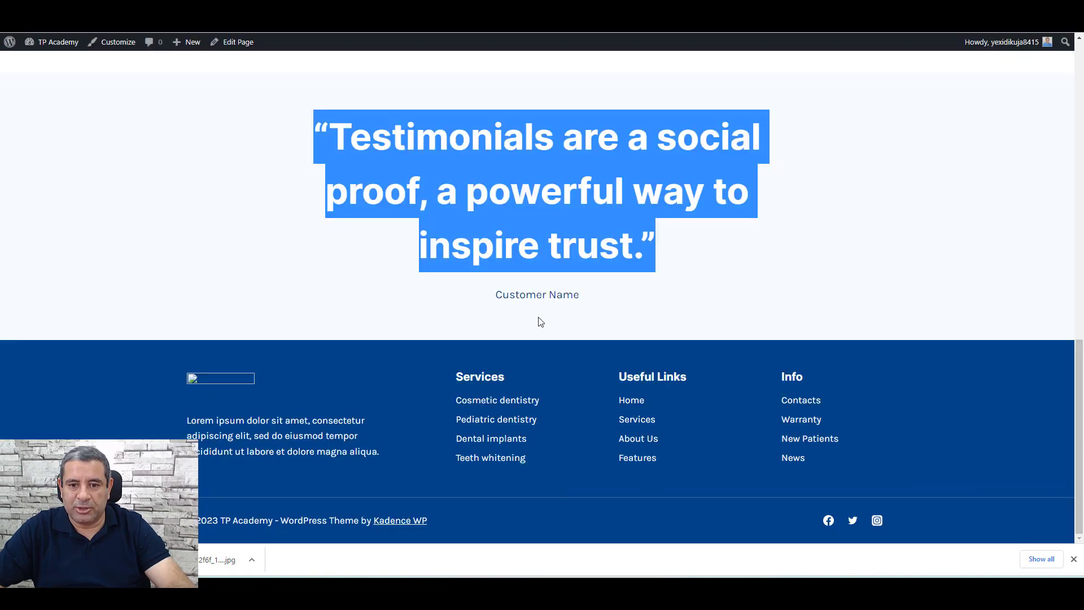
Check the lead form in the reference page's hero and open the Fluent Forms list of forms.
{"action": "scroll", "coordinate": [538, 317], "scroll_direction": "up", "scroll_amount": 15}
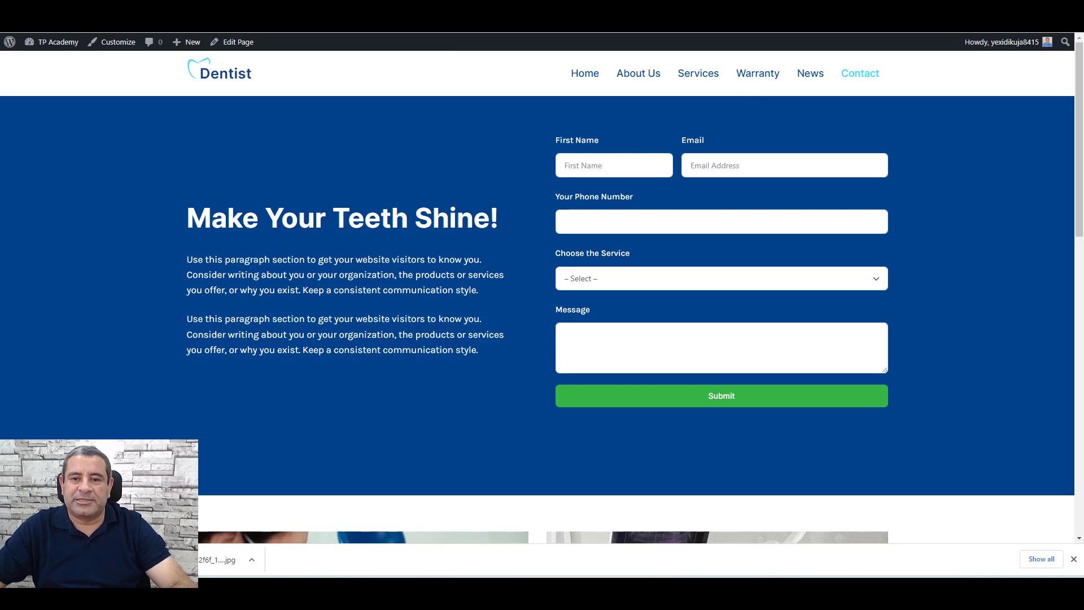
{"action": "key", "text": "ctrl+Tab"}
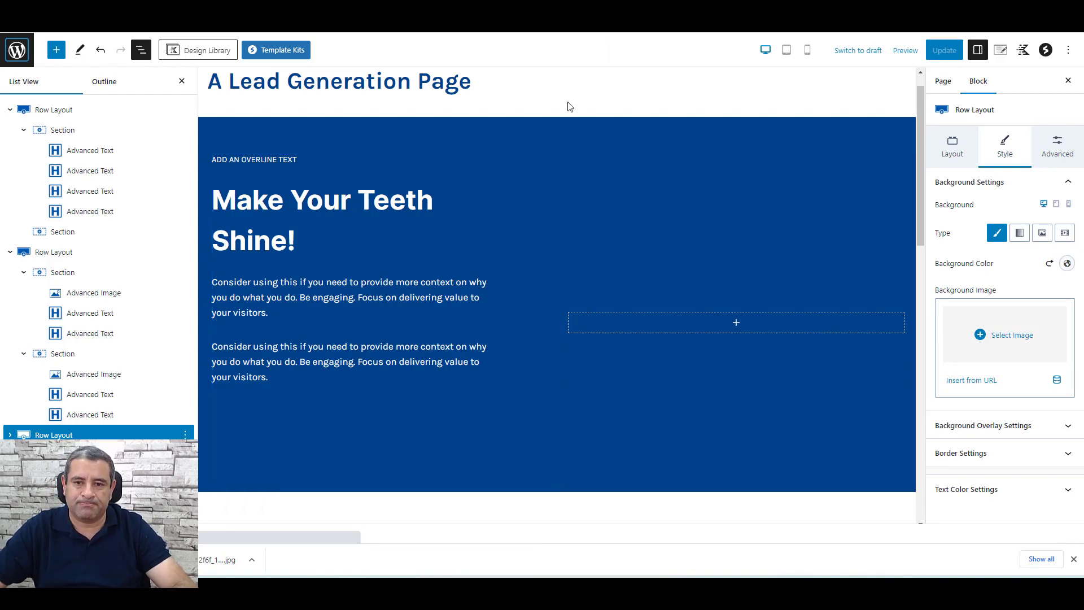
{"action": "key", "text": "ctrl+Tab"}
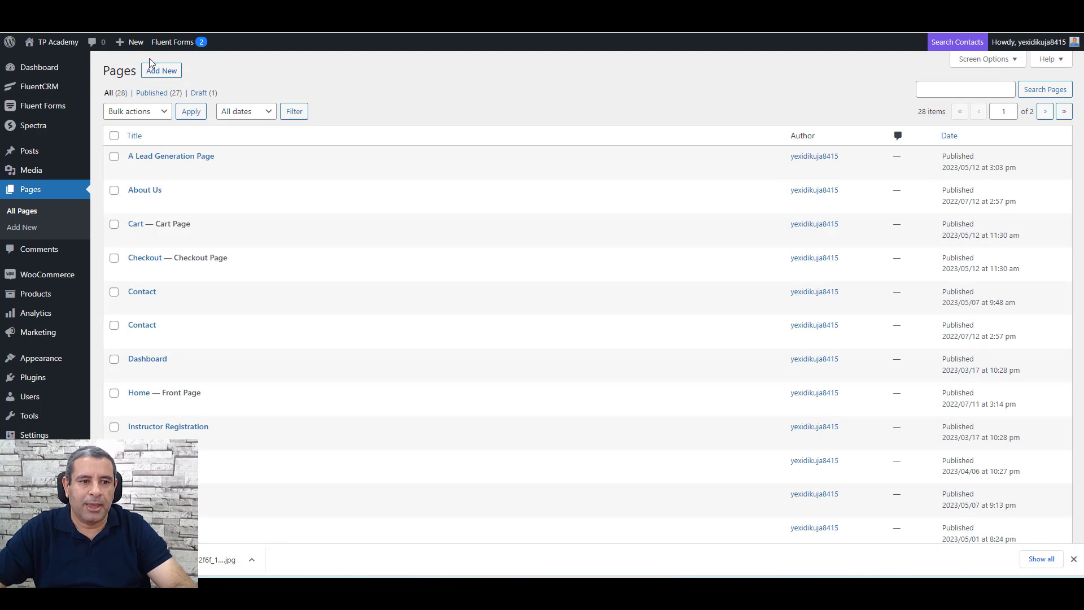
{"action": "mouse_move", "coordinate": [48, 109]}
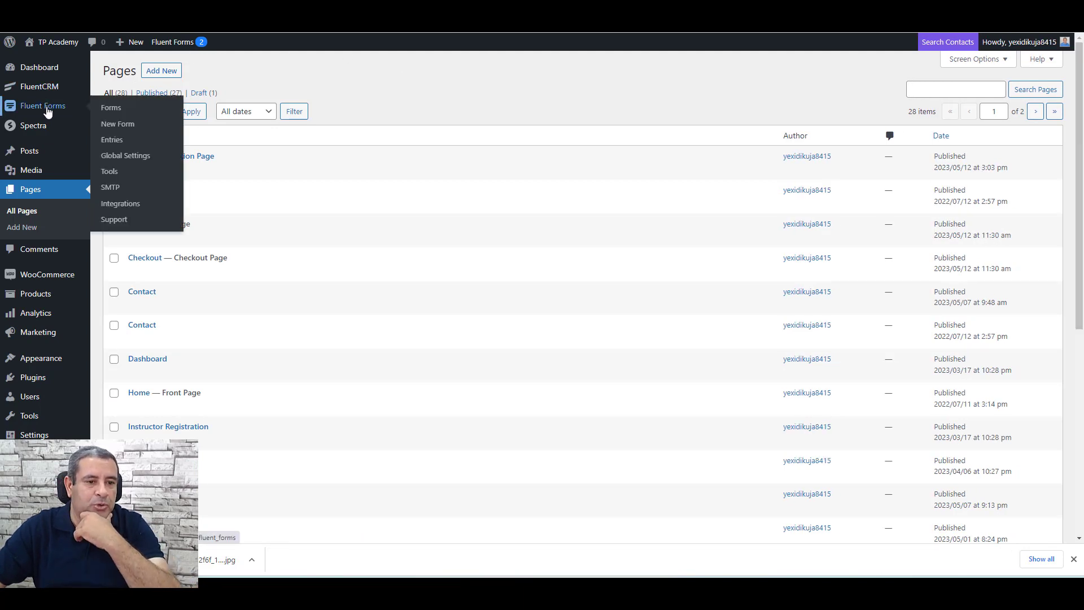
{"action": "left_click", "coordinate": [119, 112]}
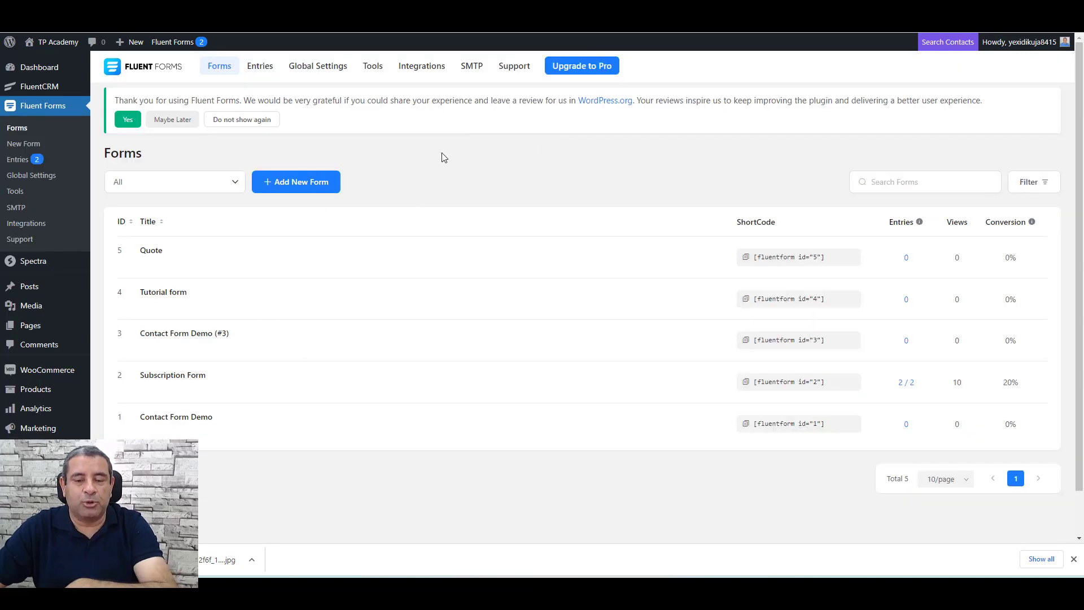
{"action": "left_click", "coordinate": [307, 182]}
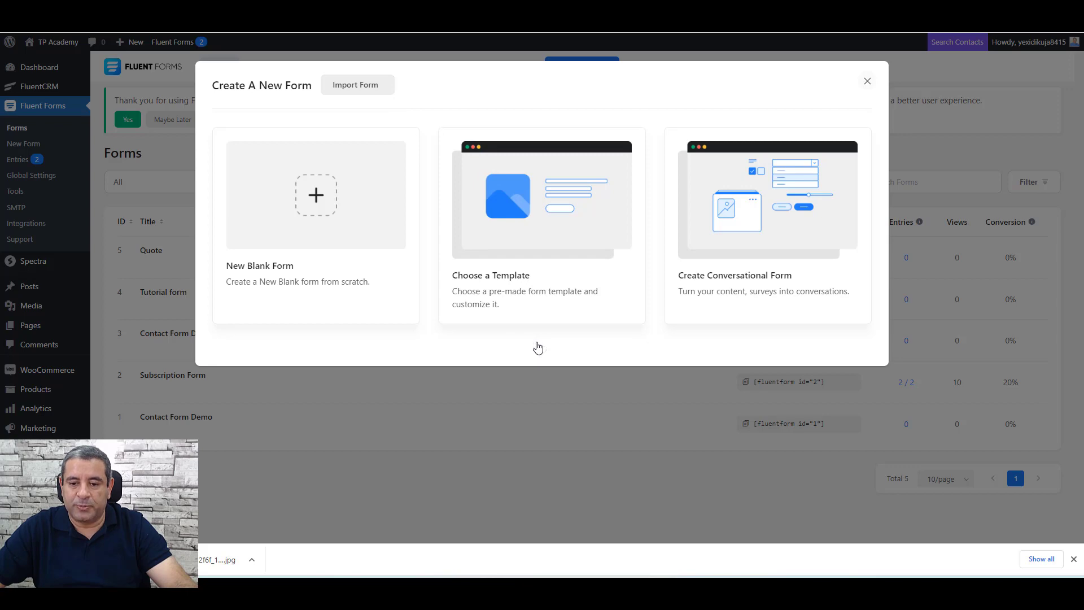
{"action": "left_click", "coordinate": [570, 319]}
{"action": "scroll", "coordinate": [619, 307], "scroll_direction": "down", "scroll_amount": 2}
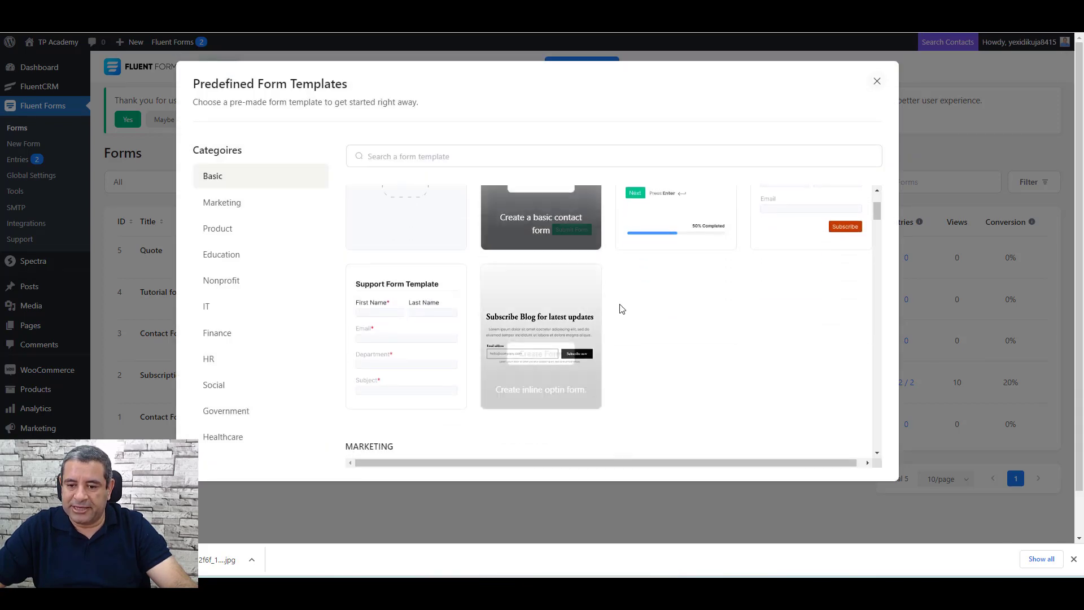
{"action": "scroll", "coordinate": [670, 318], "scroll_direction": "up", "scroll_amount": 2}
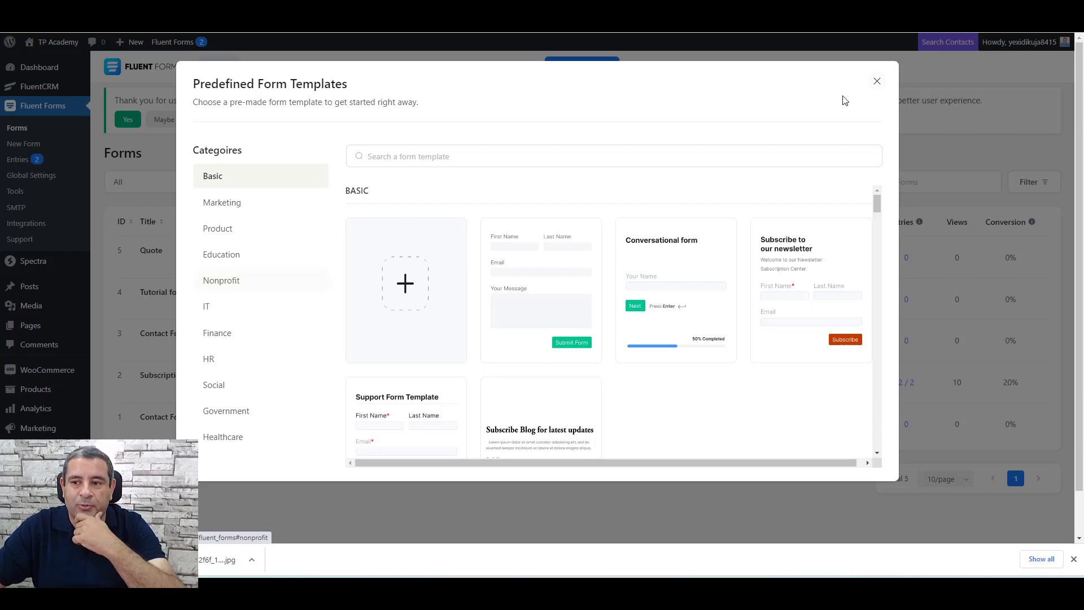
{"action": "left_click", "coordinate": [877, 82]}
Create a new blank form and place a Two Column Container above the submit button.
{"action": "left_click", "coordinate": [329, 198]}
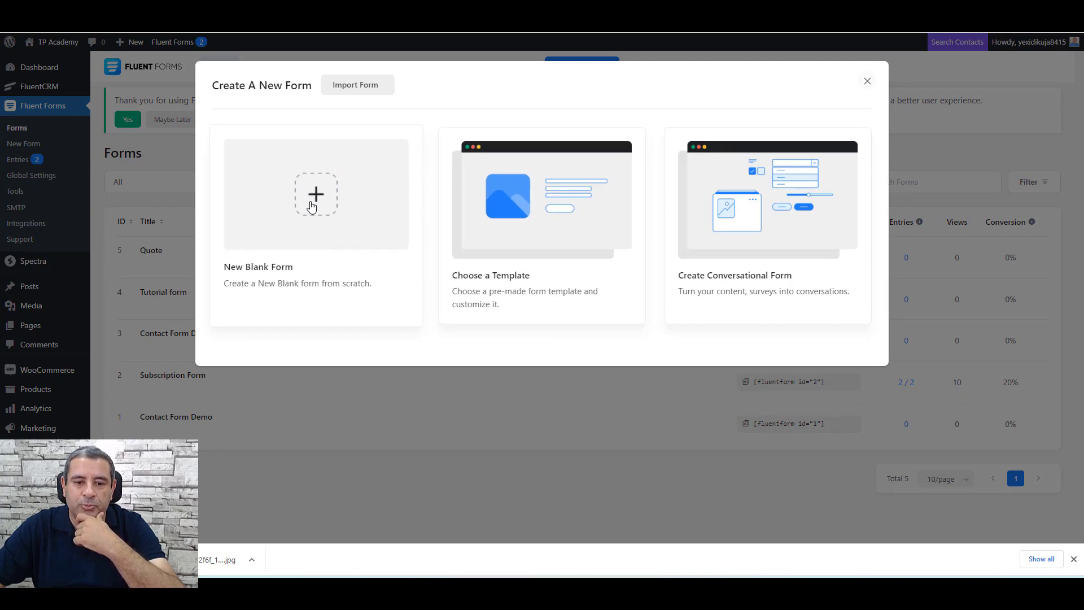
{"action": "left_click", "coordinate": [311, 206]}
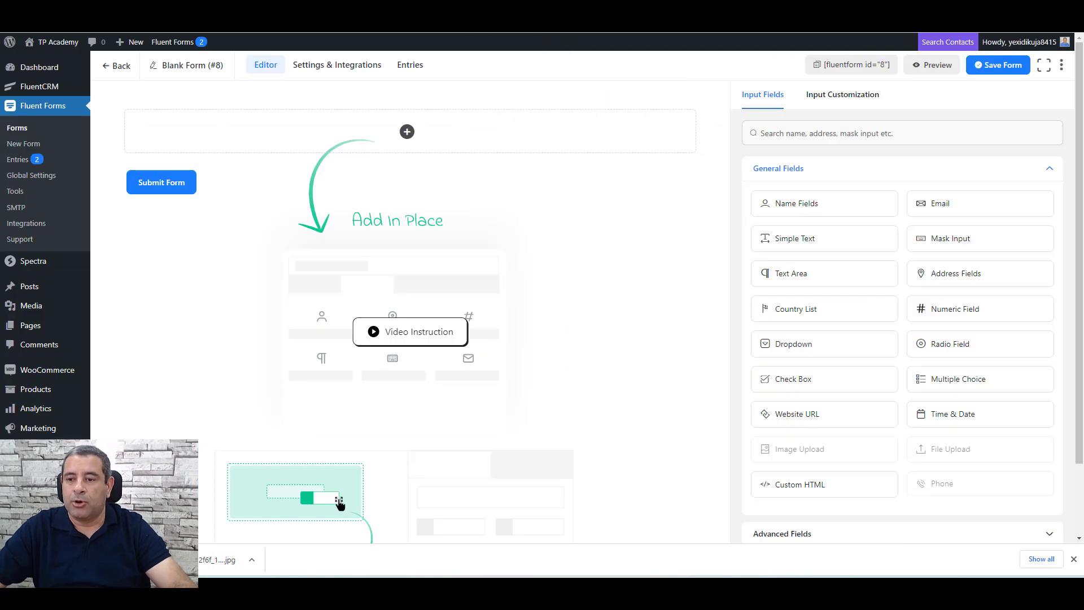
{"action": "scroll", "coordinate": [822, 296], "scroll_direction": "down", "scroll_amount": 1}
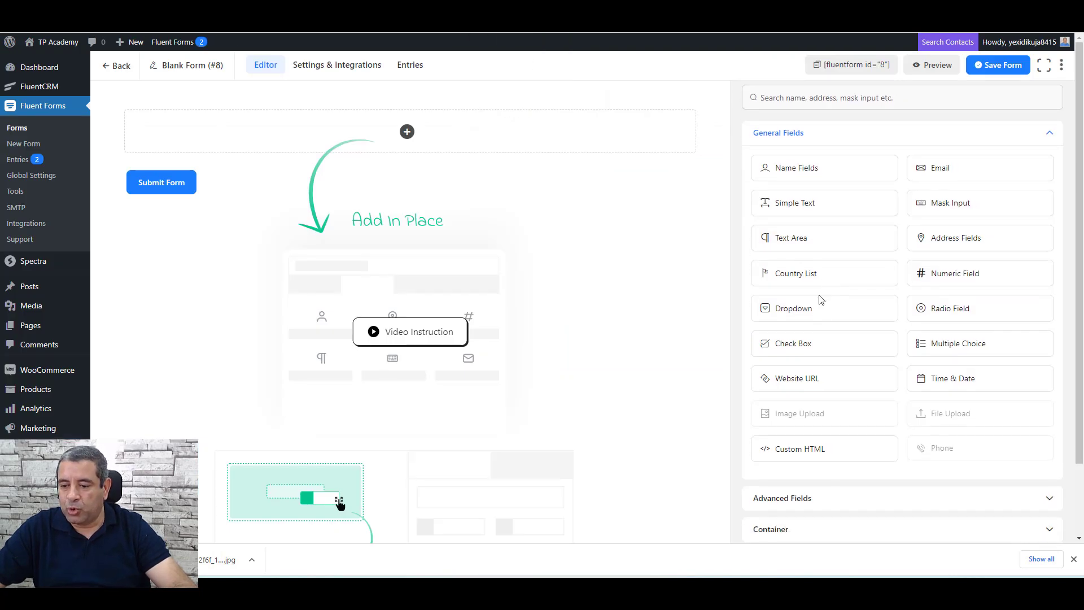
{"action": "left_click", "coordinate": [828, 499]}
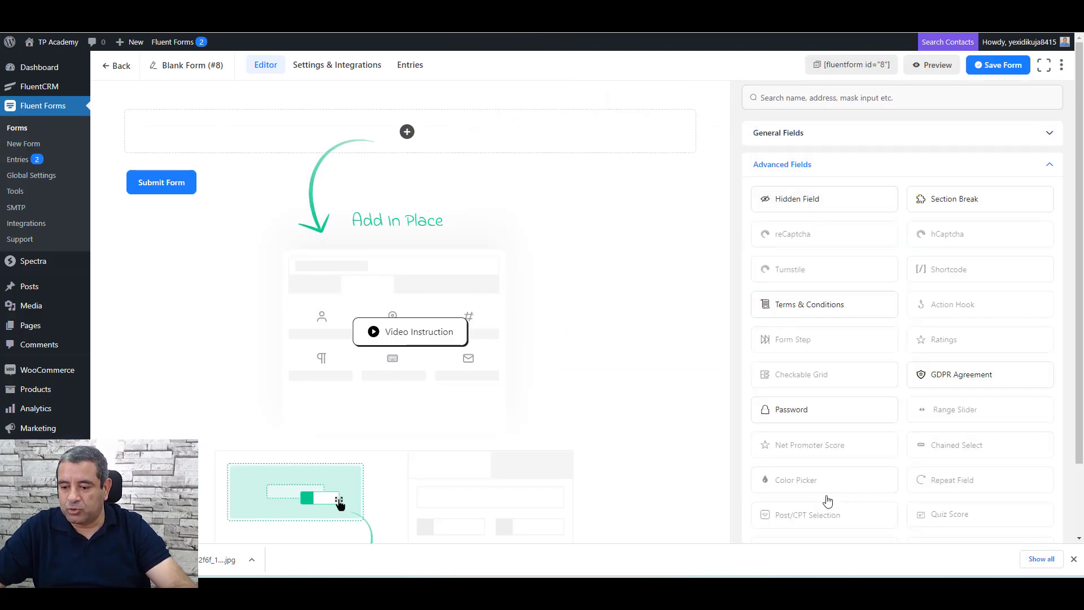
{"action": "left_click", "coordinate": [826, 163]}
{"action": "left_click", "coordinate": [811, 269]}
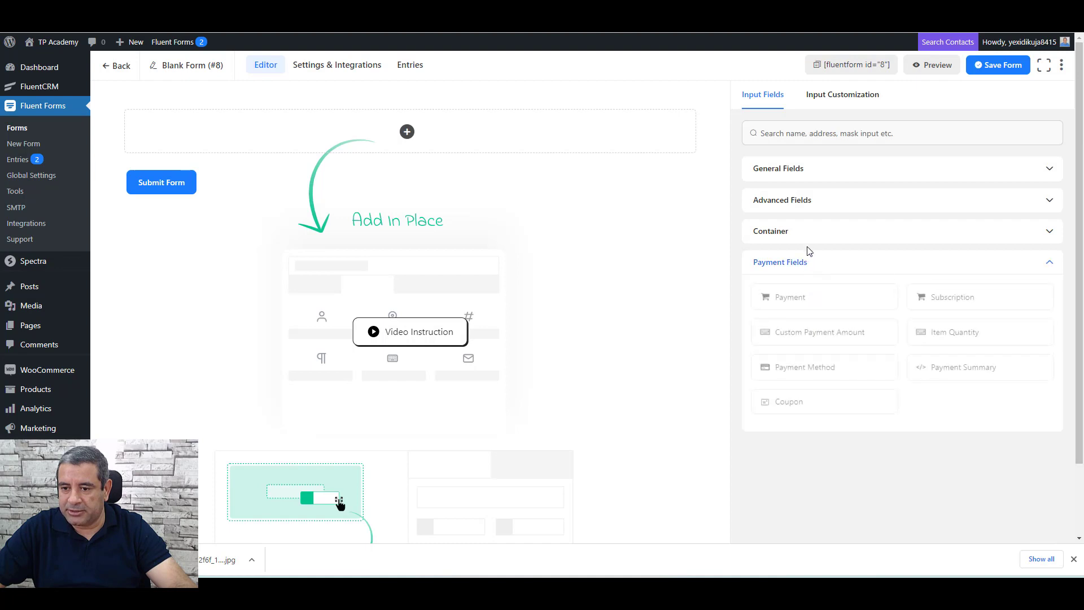
{"action": "left_click", "coordinate": [807, 236]}
{"action": "left_click_drag", "start_coordinate": [971, 267], "coordinate": [406, 144]}
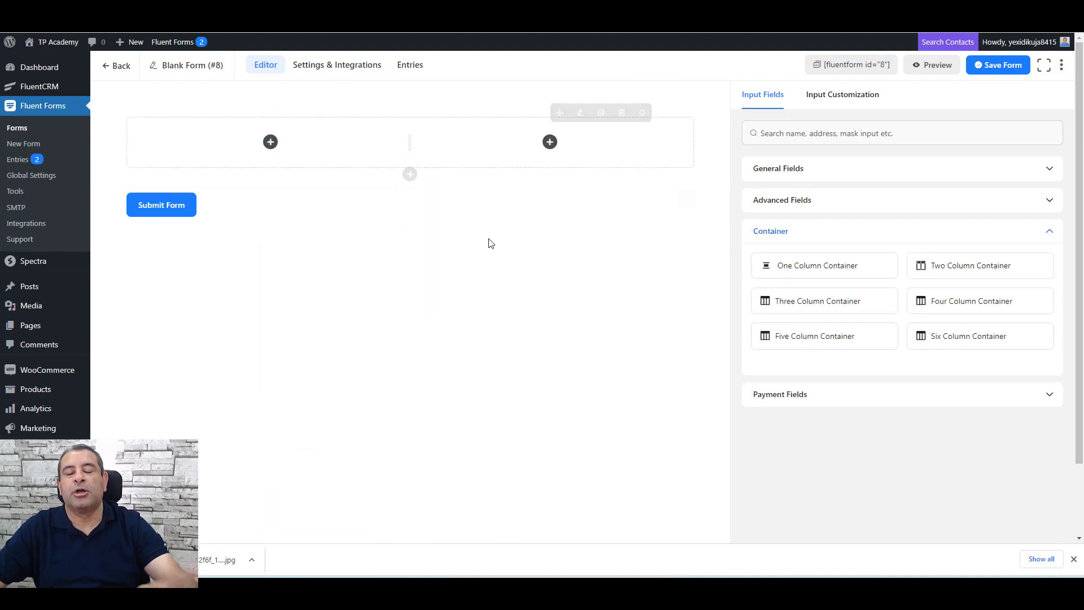
Add Name Fields to the container's first column and an Email field to its second column.
{"action": "mouse_move", "coordinate": [331, 135]}
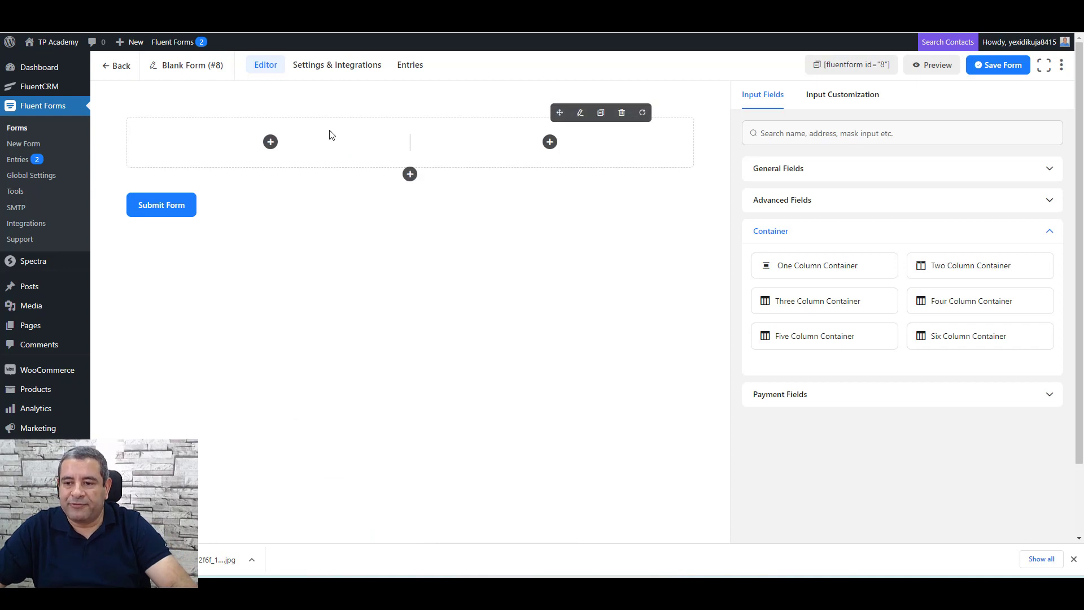
{"action": "left_click", "coordinate": [799, 171]}
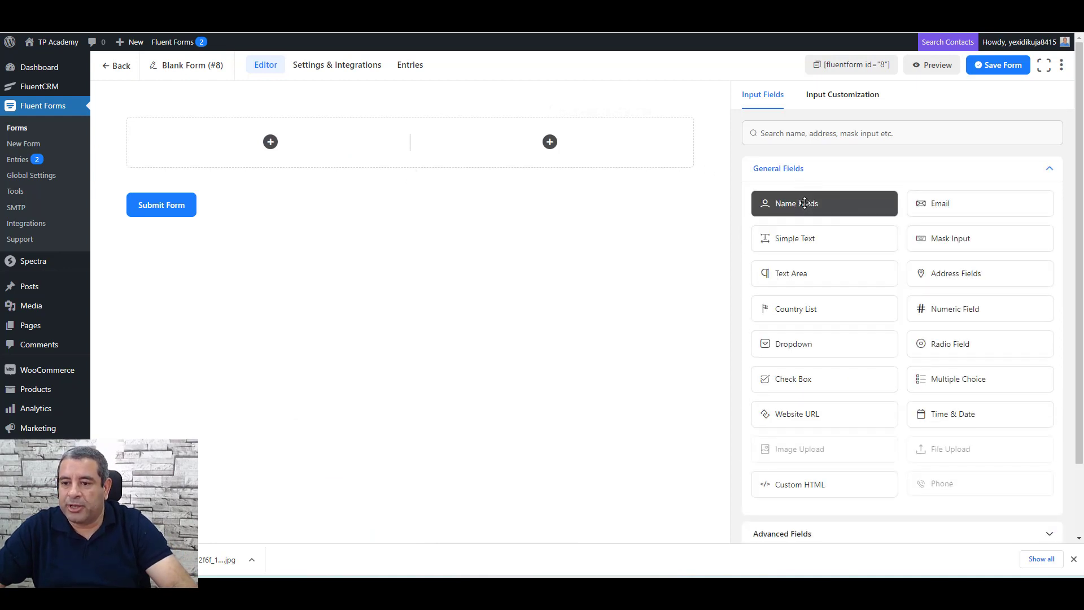
{"action": "left_click_drag", "start_coordinate": [804, 203], "coordinate": [281, 153]}
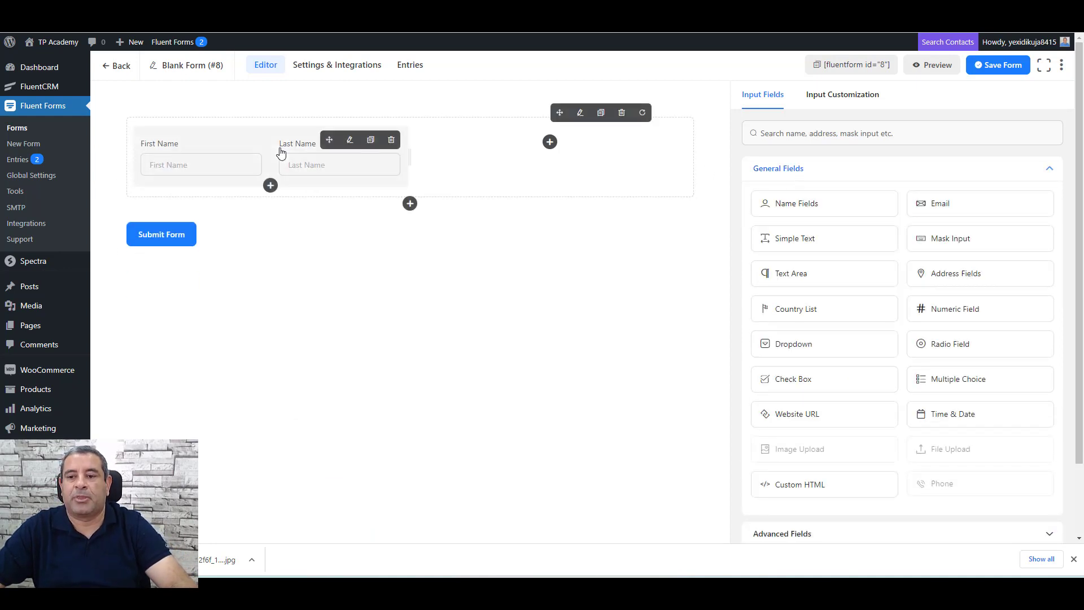
{"action": "left_click_drag", "start_coordinate": [935, 204], "coordinate": [558, 170]}
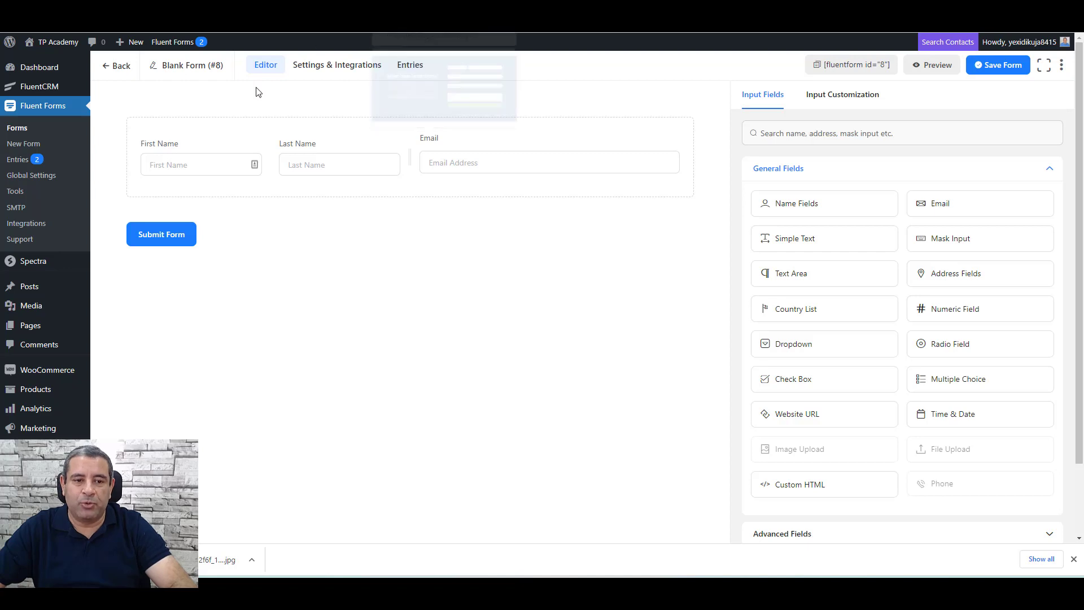
Remove the Last Name input from the Name Fields and save the form.
{"action": "left_click", "coordinate": [250, 141]}
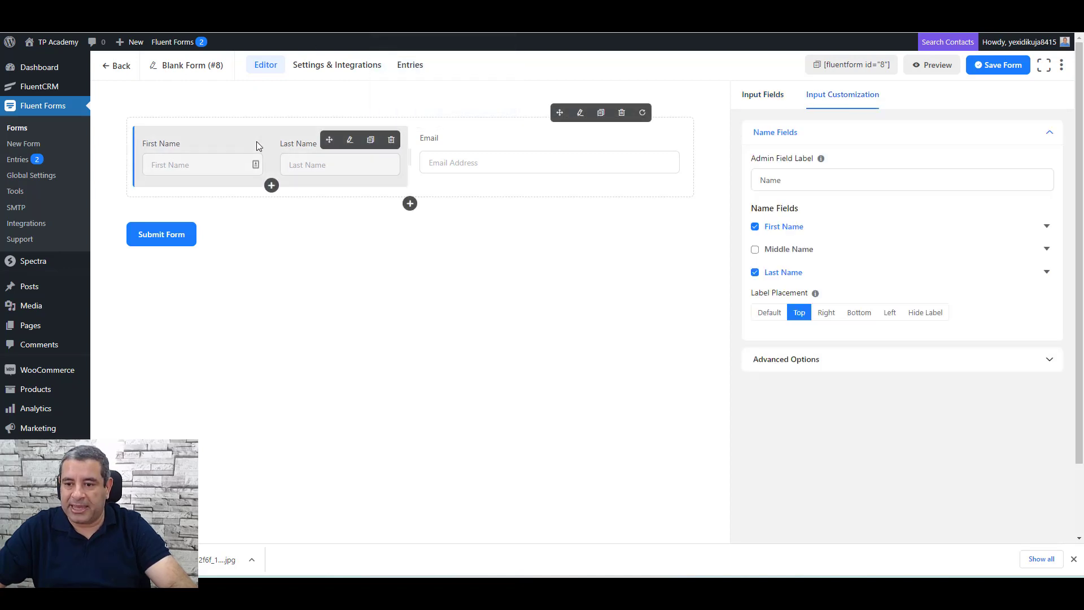
{"action": "left_click", "coordinate": [762, 272]}
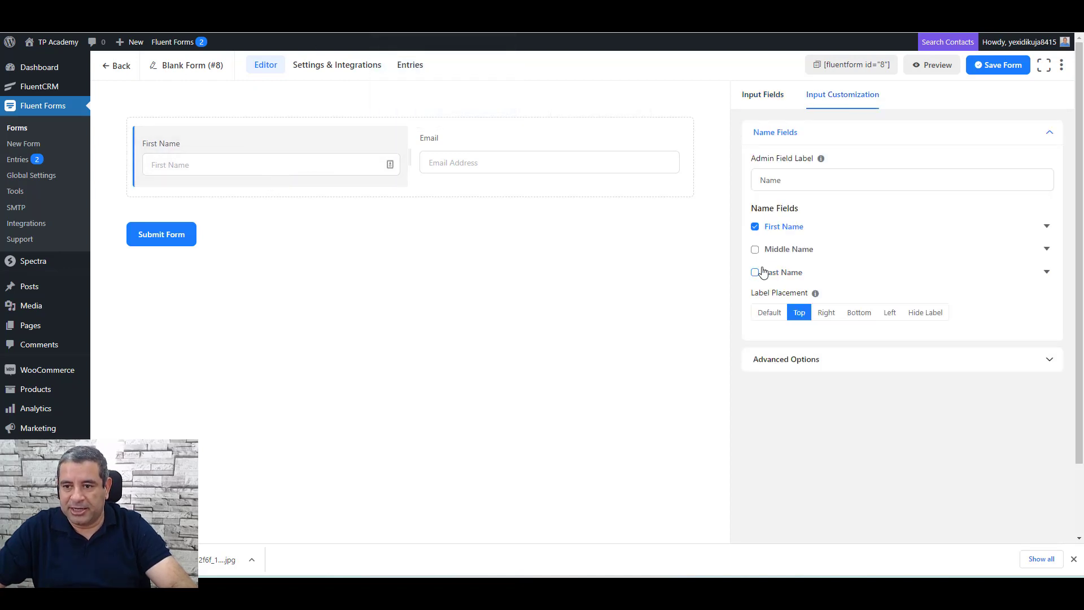
{"action": "left_click", "coordinate": [990, 65]}
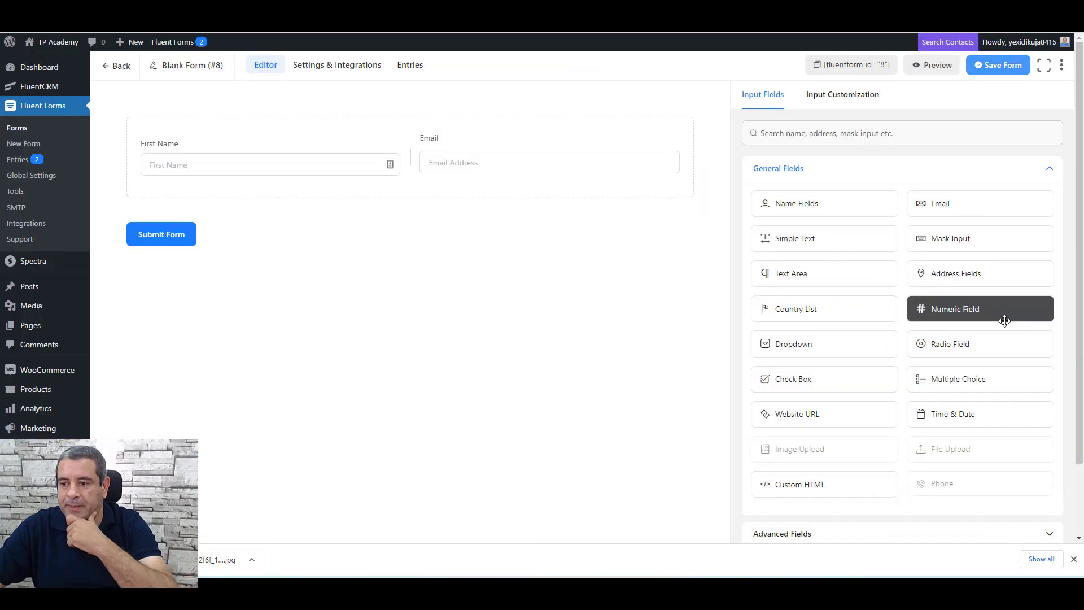
Add a Numeric Field below the two-column container and label it "Add Your Phone Number".
{"action": "left_click_drag", "start_coordinate": [1003, 316], "coordinate": [454, 203]}
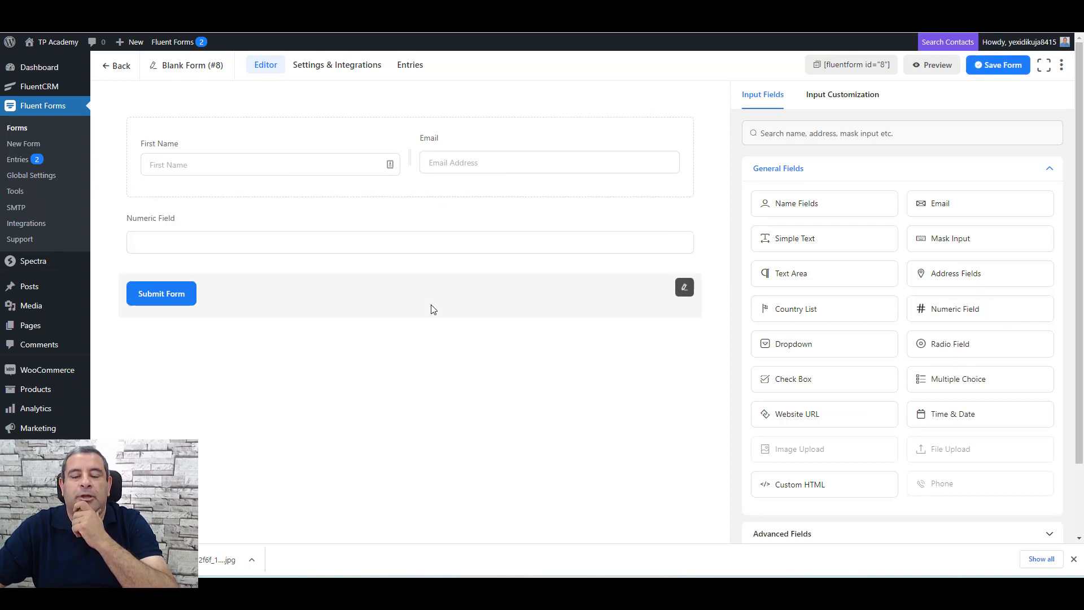
{"action": "left_click", "coordinate": [218, 212]}
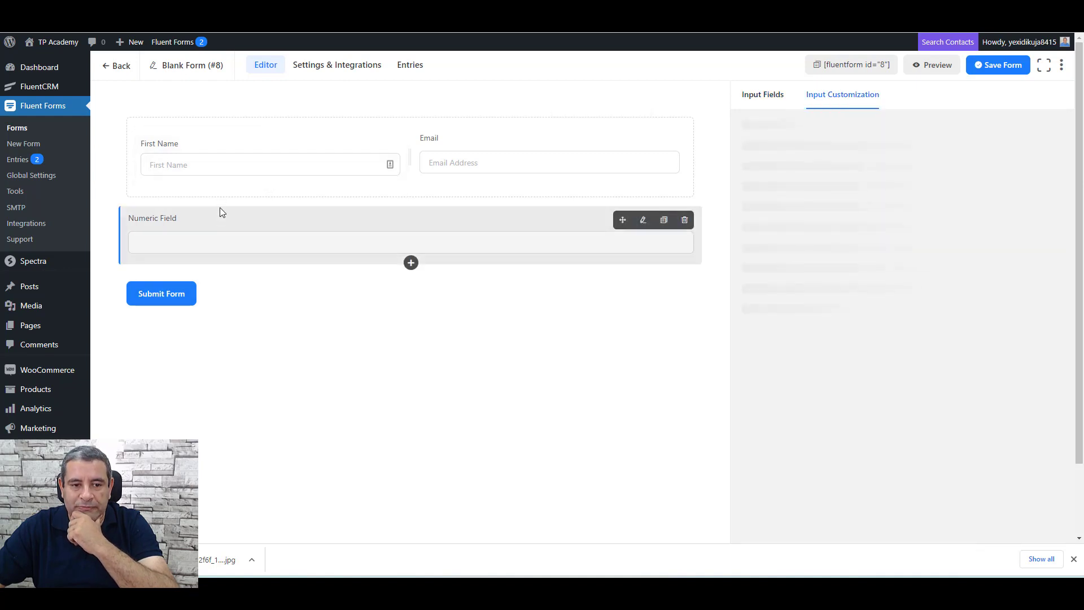
{"action": "triple_click", "coordinate": [785, 181]}
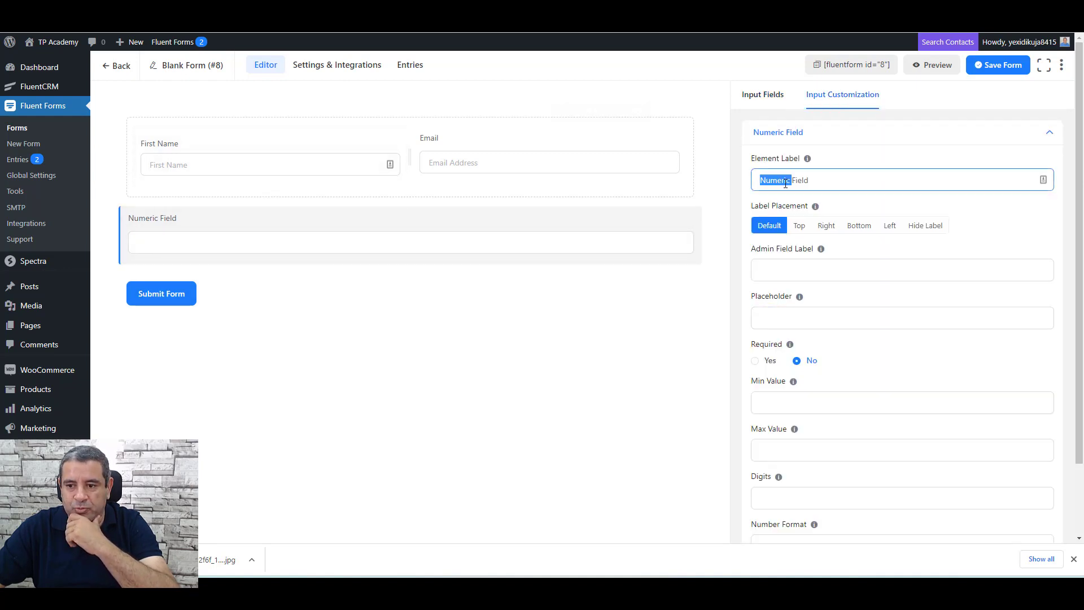
{"action": "type", "text": "Phone Number"}
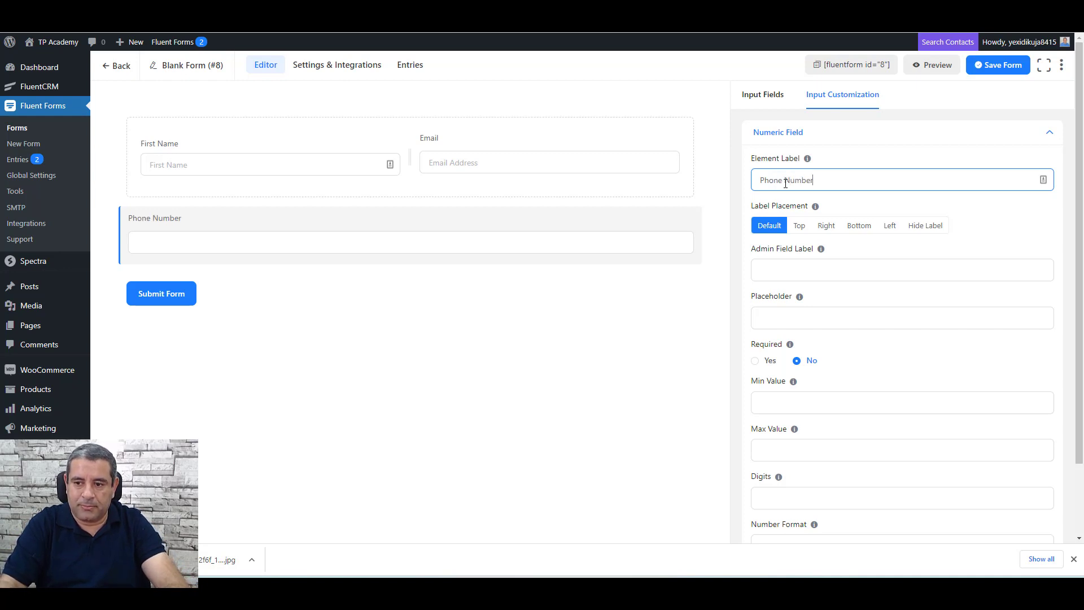
{"action": "key", "text": "Home"}
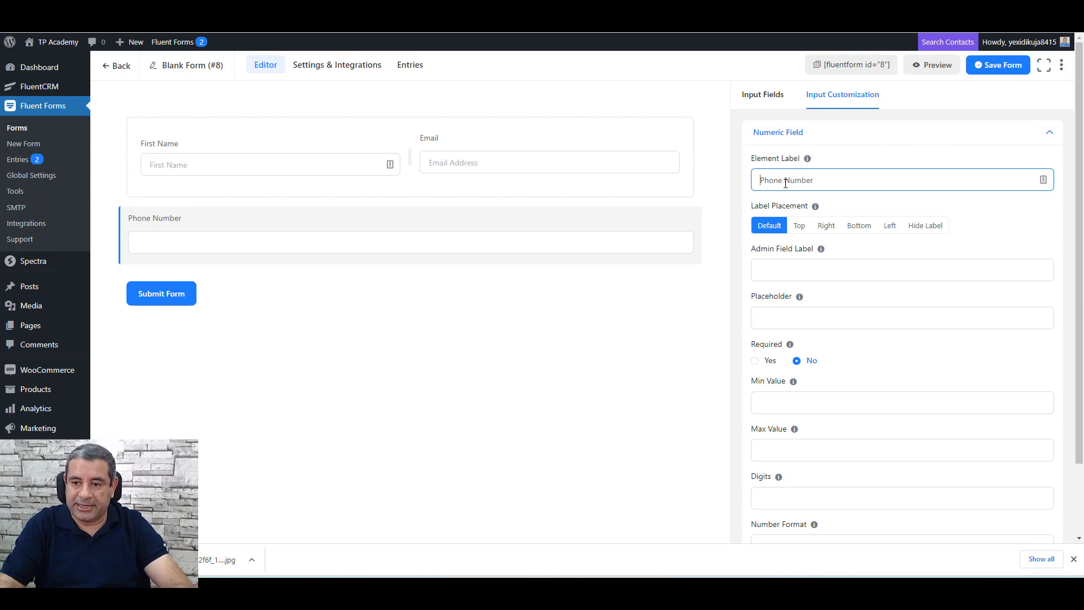
{"action": "type", "text": "Add Y"}
{"action": "key", "text": "BackSpace"}
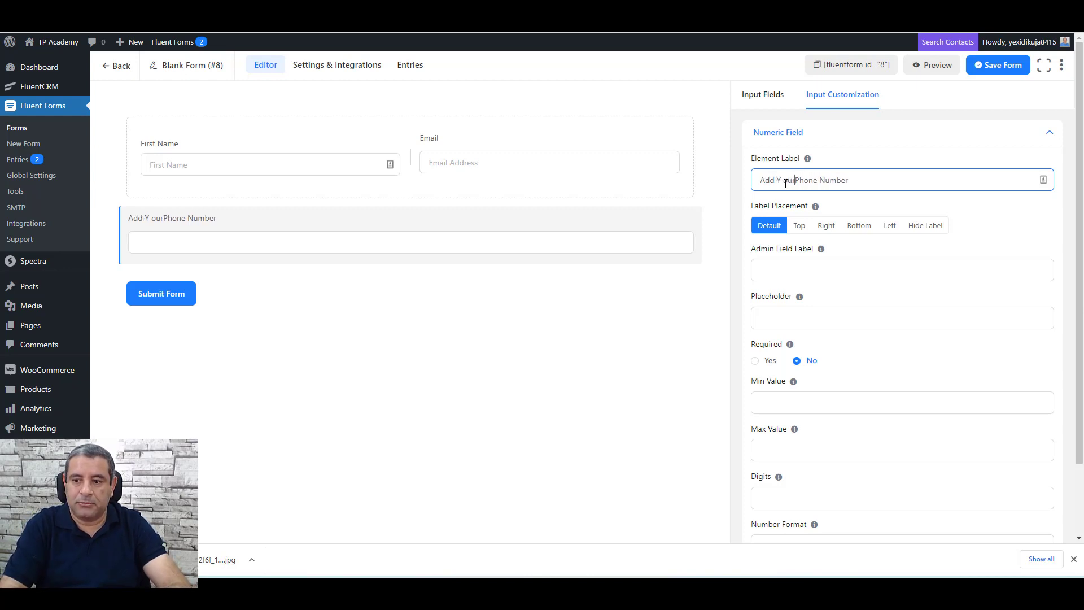
{"action": "type", "text": "our"}
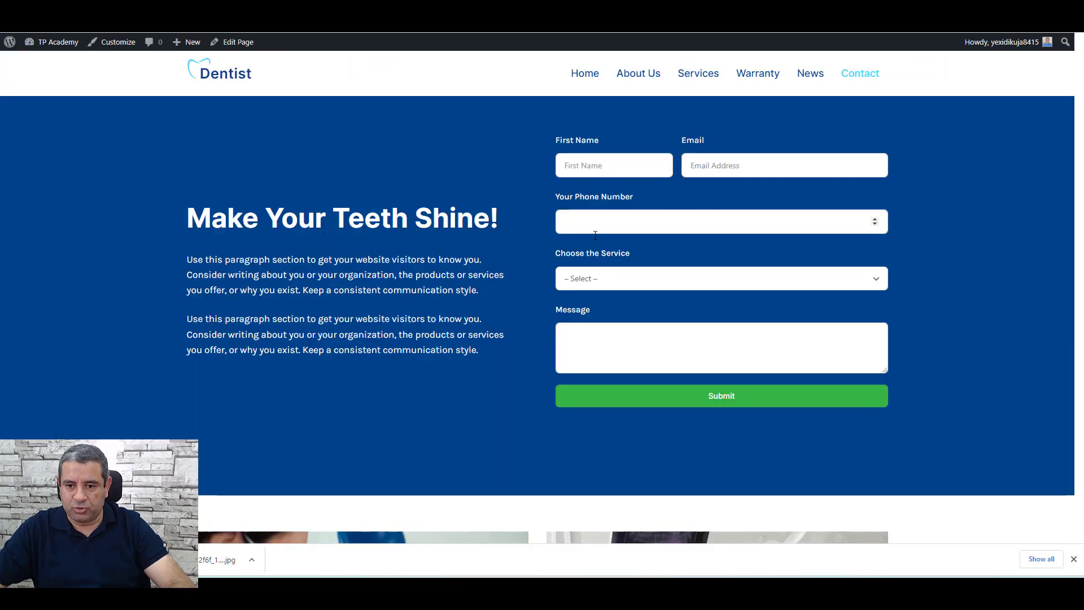
Check the reference form's service dropdown and add a Dropdown below the phone number field, labelled "Choose Your Service:".
{"action": "left_click", "coordinate": [587, 279]}
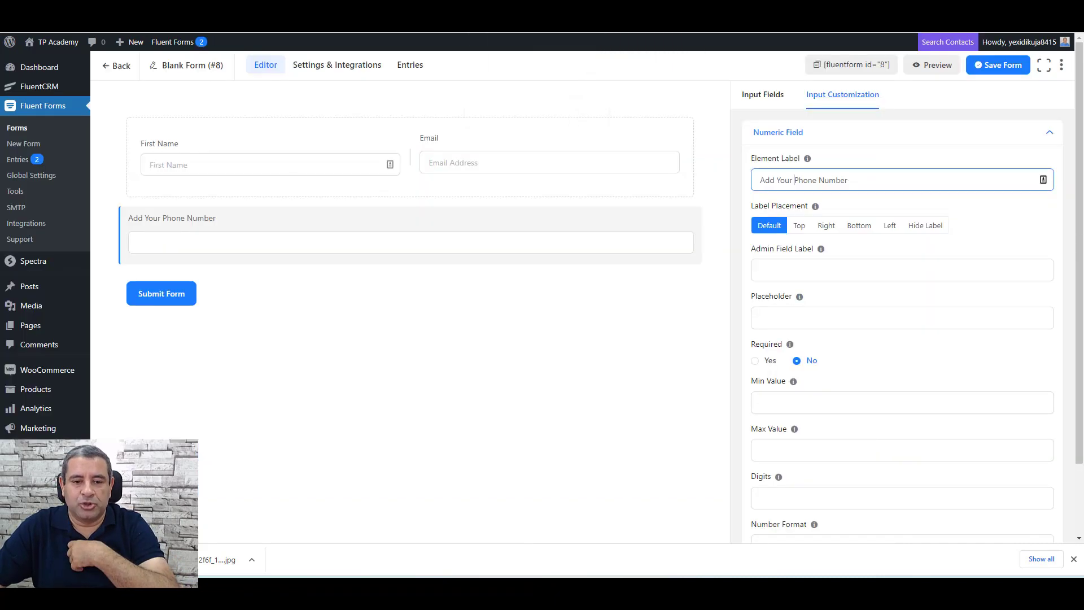
{"action": "left_click", "coordinate": [508, 23]}
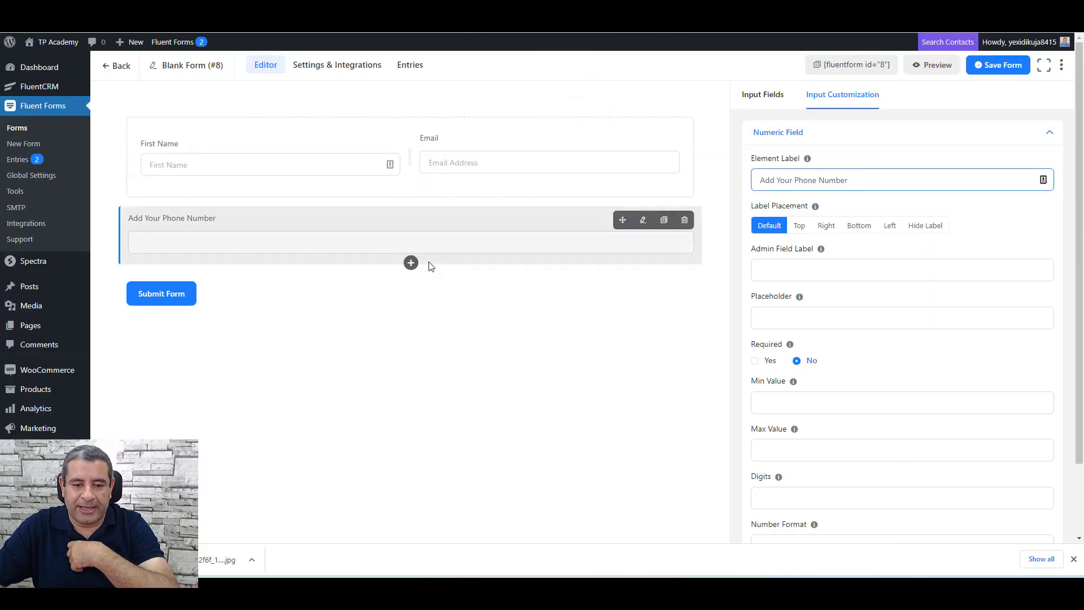
{"action": "left_click", "coordinate": [762, 94]}
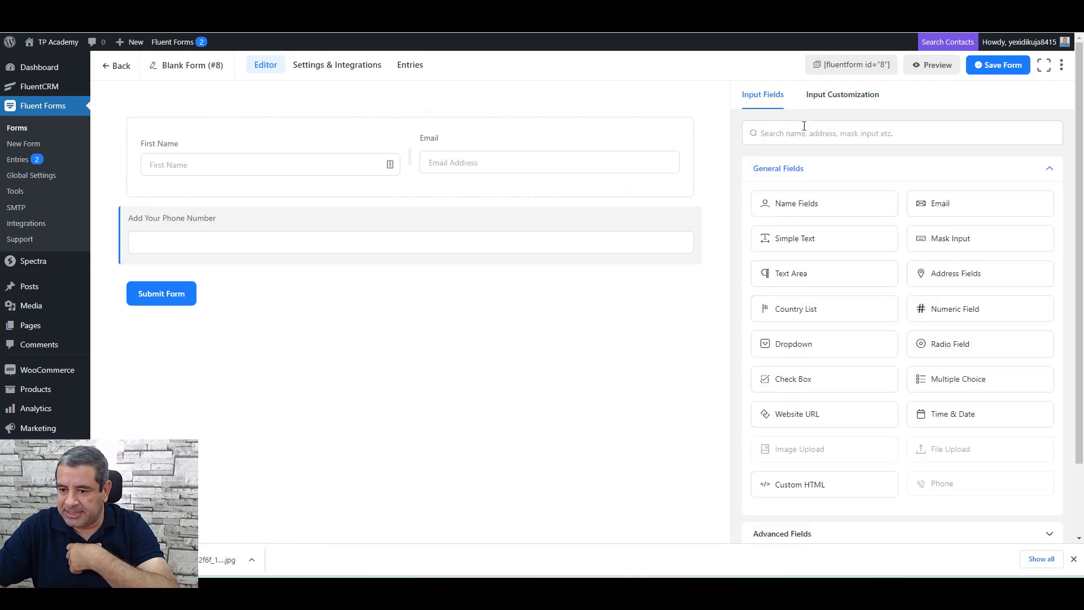
{"action": "left_click_drag", "start_coordinate": [798, 347], "coordinate": [323, 291]}
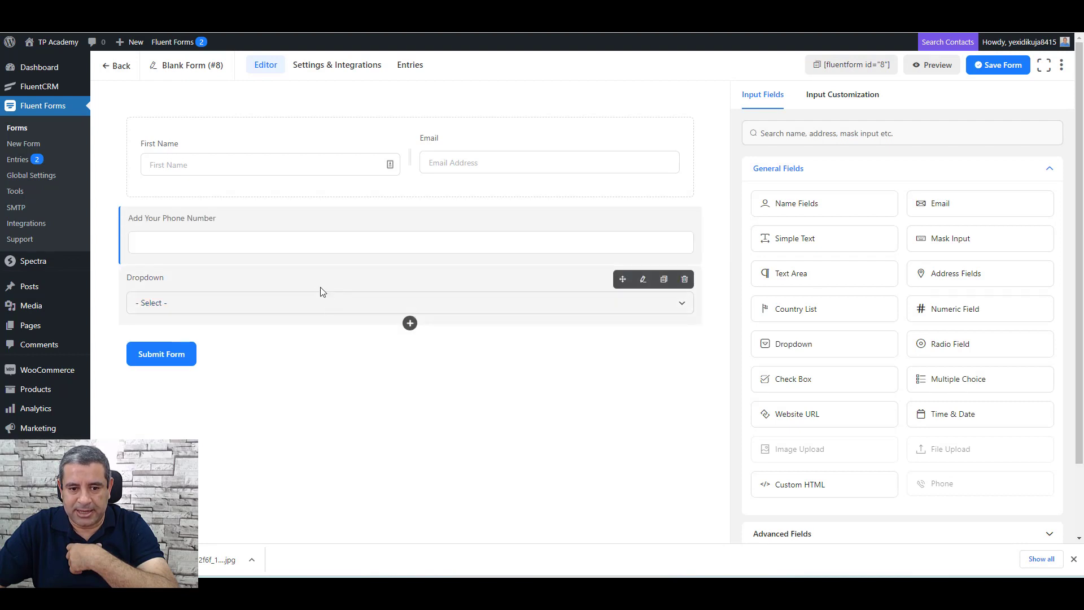
{"action": "left_click", "coordinate": [320, 287]}
{"action": "left_click", "coordinate": [781, 181]}
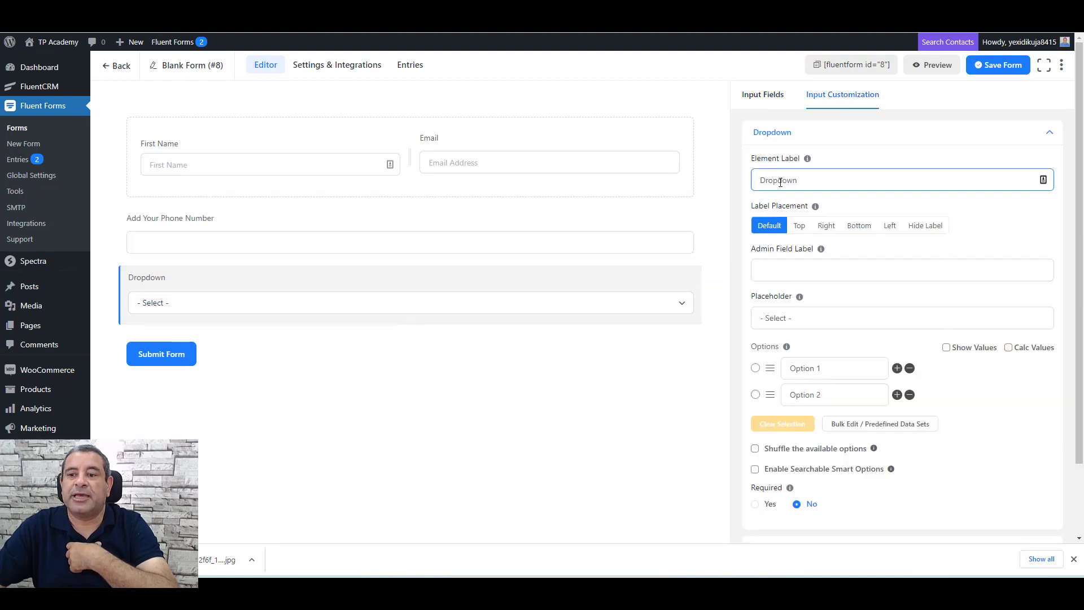
{"action": "double_click", "coordinate": [781, 182]}
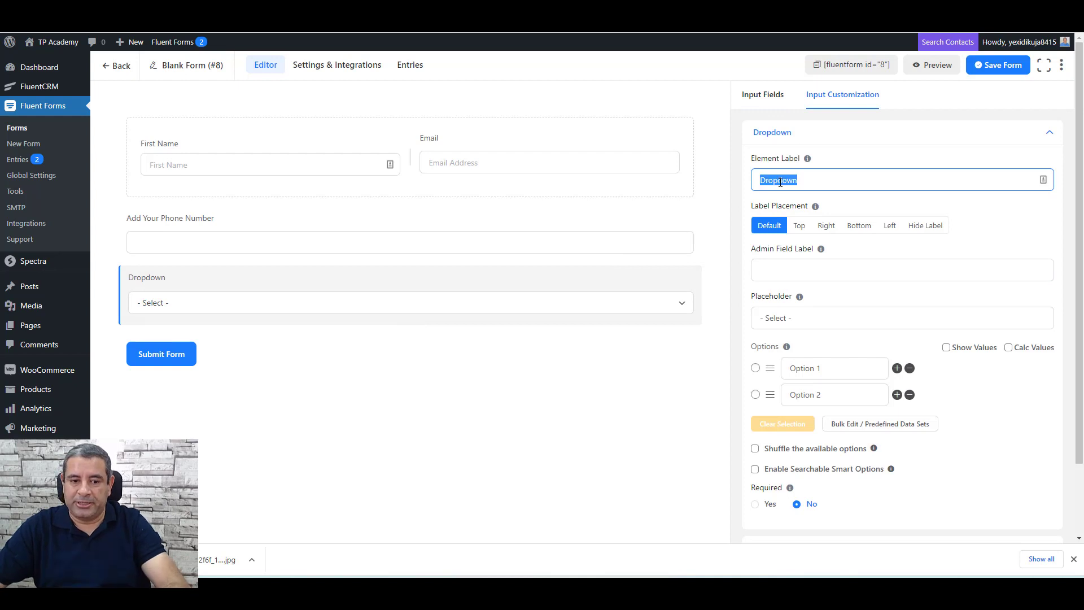
{"action": "type", "text": "Choose Your Service:"}
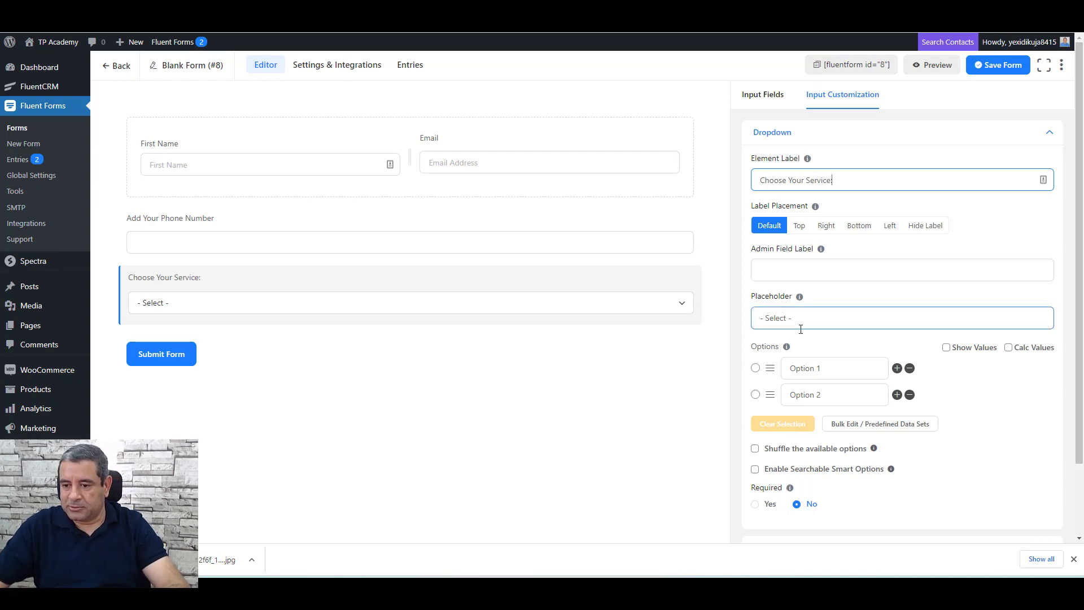
Rename the service dropdown's two options to "Service 1" and "Service 2".
{"action": "left_click", "coordinate": [834, 368]}
{"action": "key", "text": "ctrl+a"}
{"action": "type", "text": "Se"}
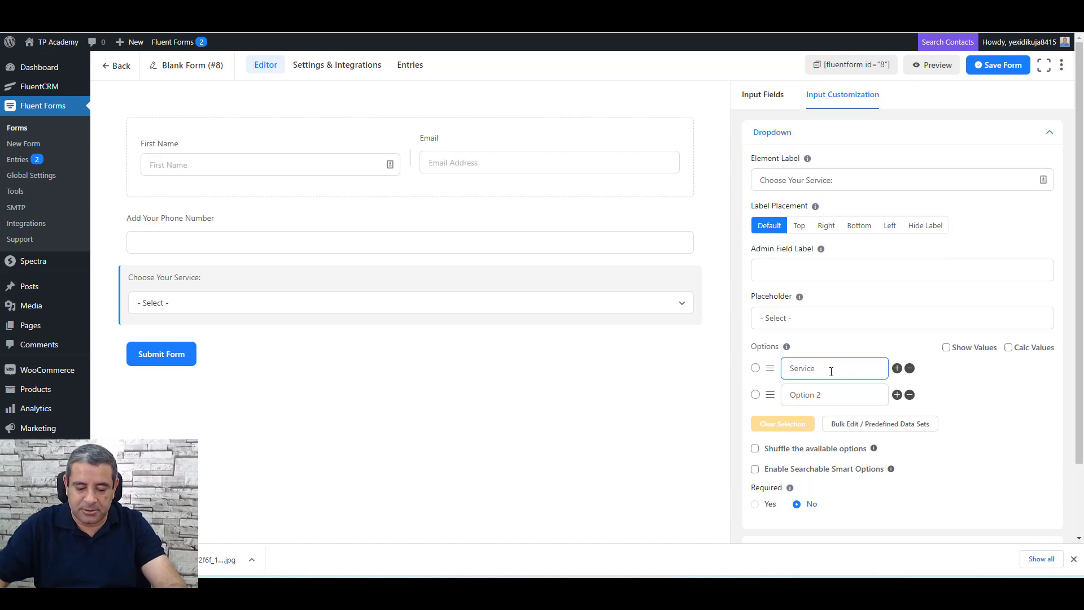
{"action": "left_click", "coordinate": [809, 395]}
{"action": "double_click", "coordinate": [798, 396]}
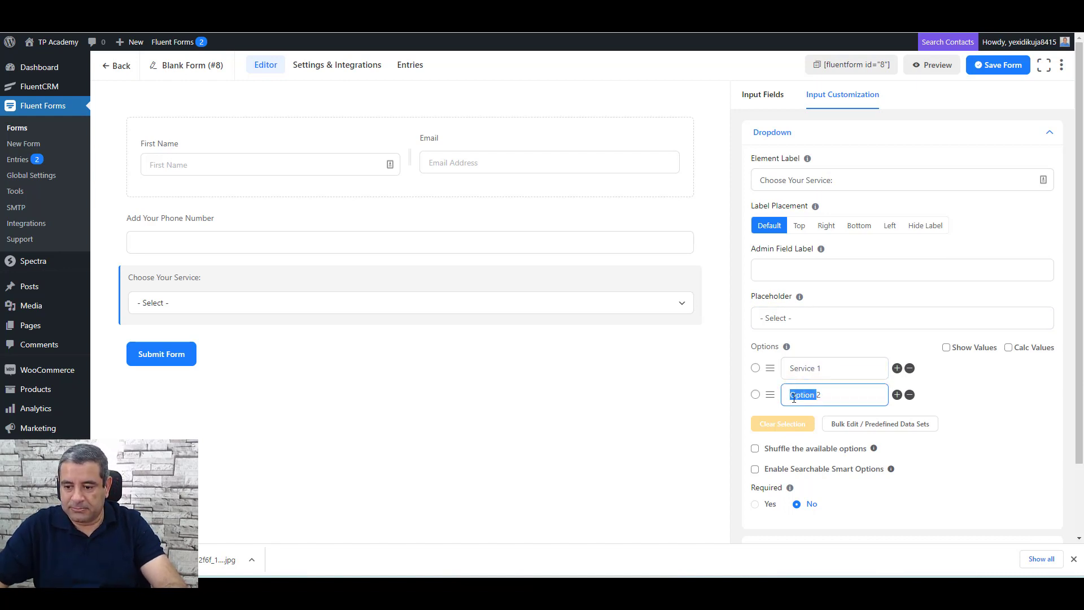
{"action": "type", "text": "Service"}
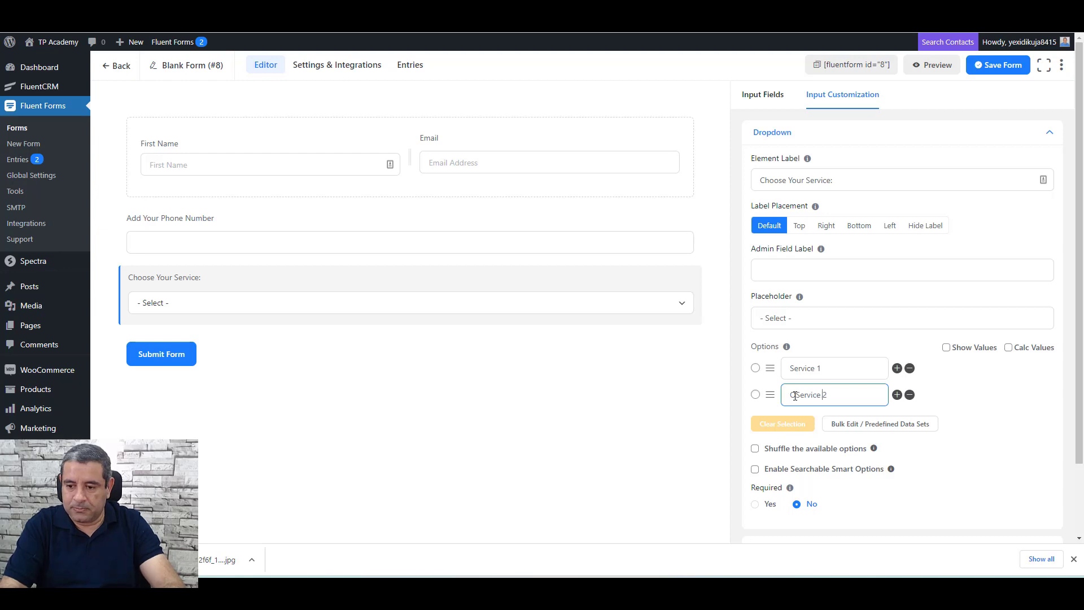
{"action": "right_click", "coordinate": [795, 396]}
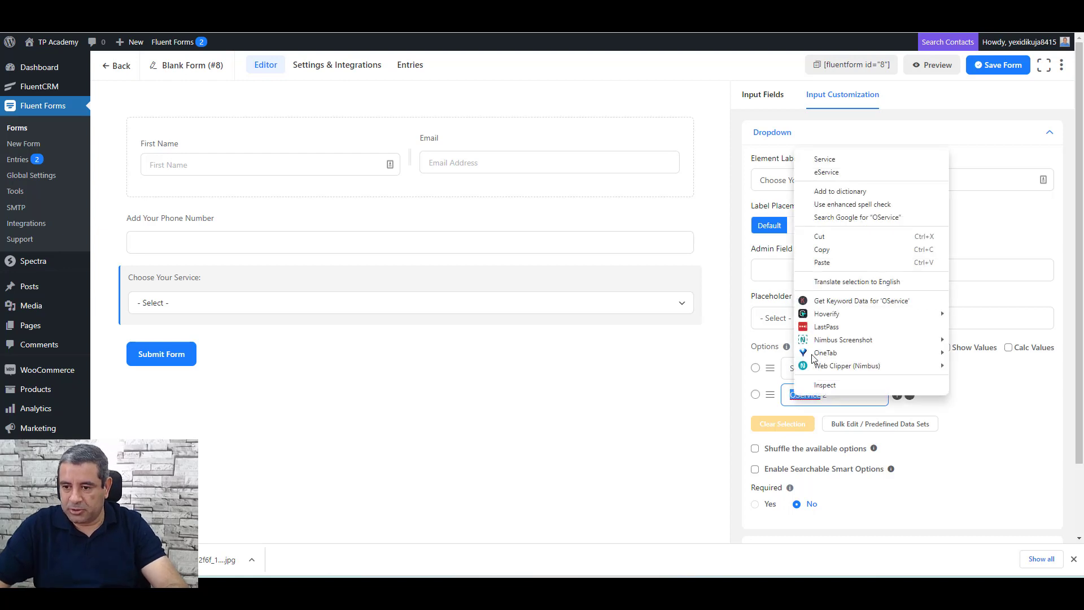
{"action": "left_click", "coordinate": [816, 159]}
Add a third option to the service dropdown and name it as a service like the other two.
{"action": "left_click", "coordinate": [898, 395]}
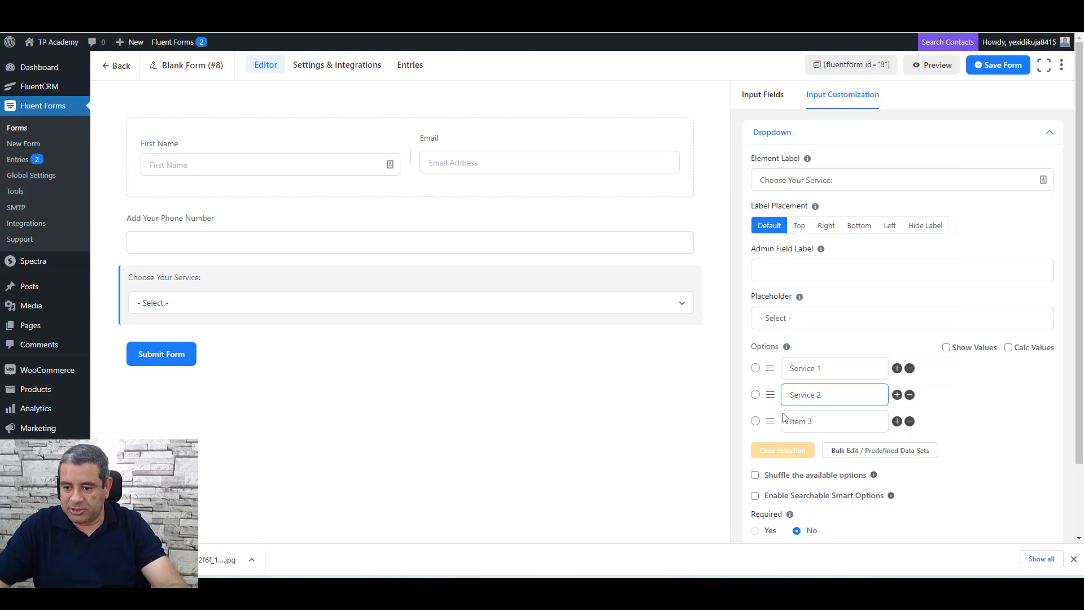
{"action": "left_click", "coordinate": [798, 421]}
{"action": "double_click", "coordinate": [795, 421]}
{"action": "type", "text": "Se"}
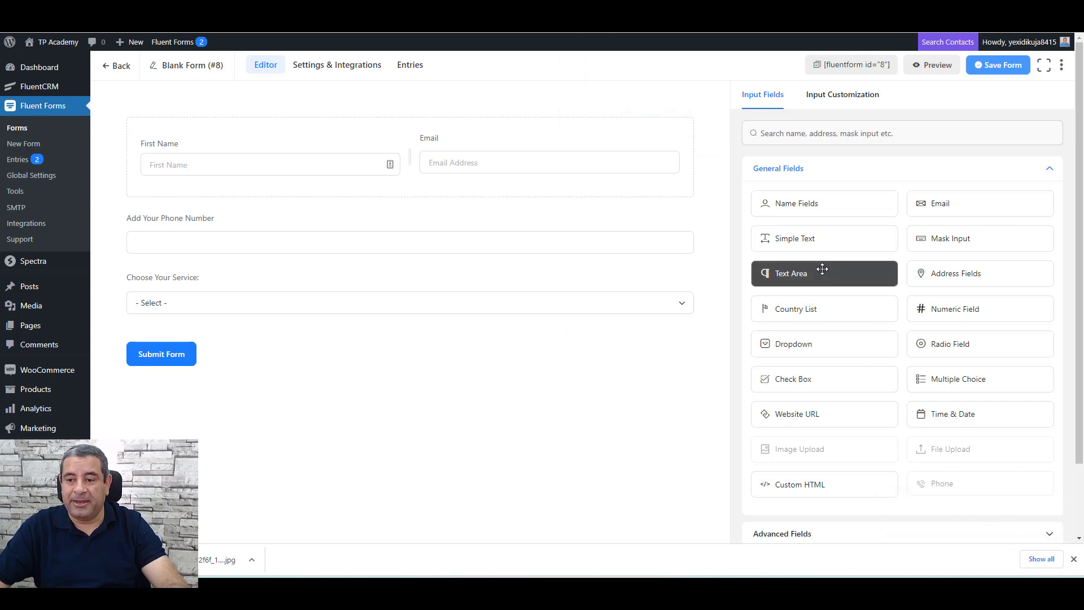
Add a Text Area below the service dropdown and label it "Write Your Message:".
{"action": "left_click_drag", "start_coordinate": [823, 272], "coordinate": [245, 340]}
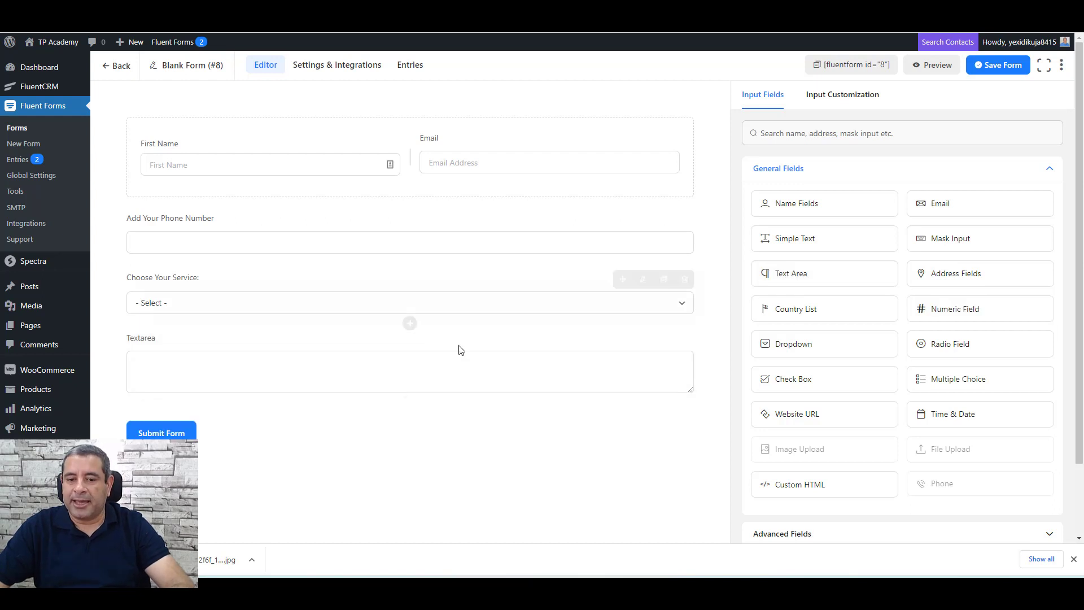
{"action": "left_click", "coordinate": [359, 340]}
{"action": "left_click", "coordinate": [793, 183]}
{"action": "double_click", "coordinate": [793, 183]}
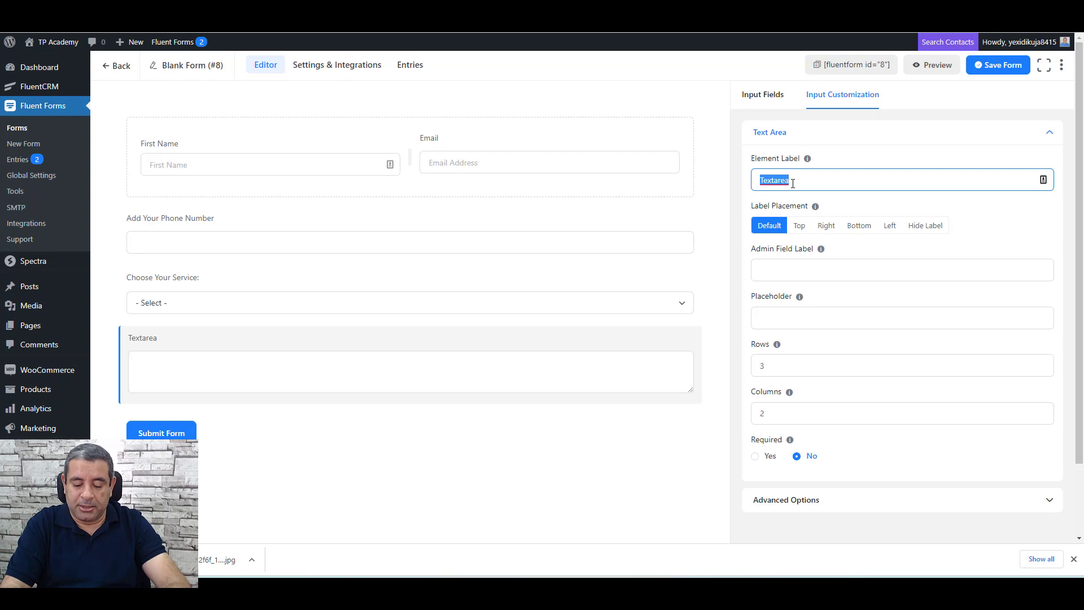
{"action": "type", "text": "Write YOU"}
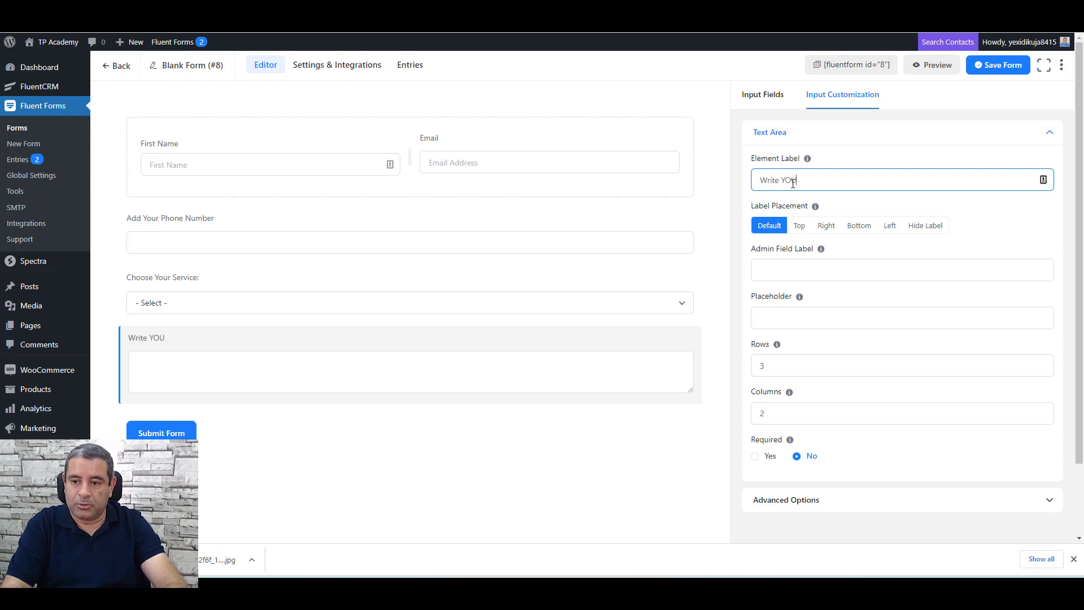
{"action": "key", "text": "BackSpace"}
{"action": "key", "text": "BackSpace"}
{"action": "type", "text": "our Message:"}
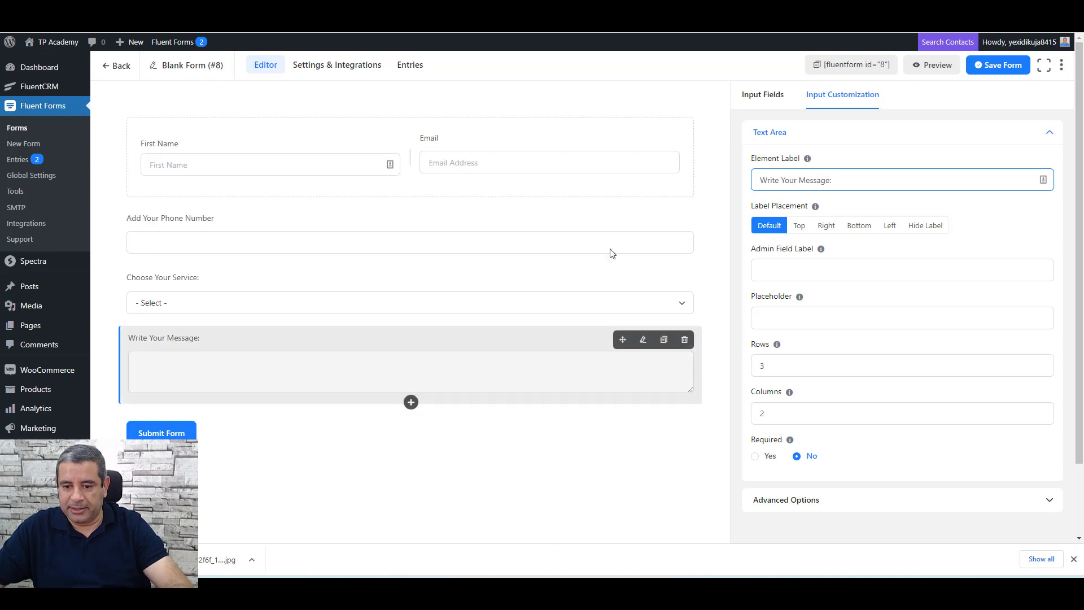
Save the form and compare its submit button with the one on the reference form.
{"action": "left_click", "coordinate": [994, 68]}
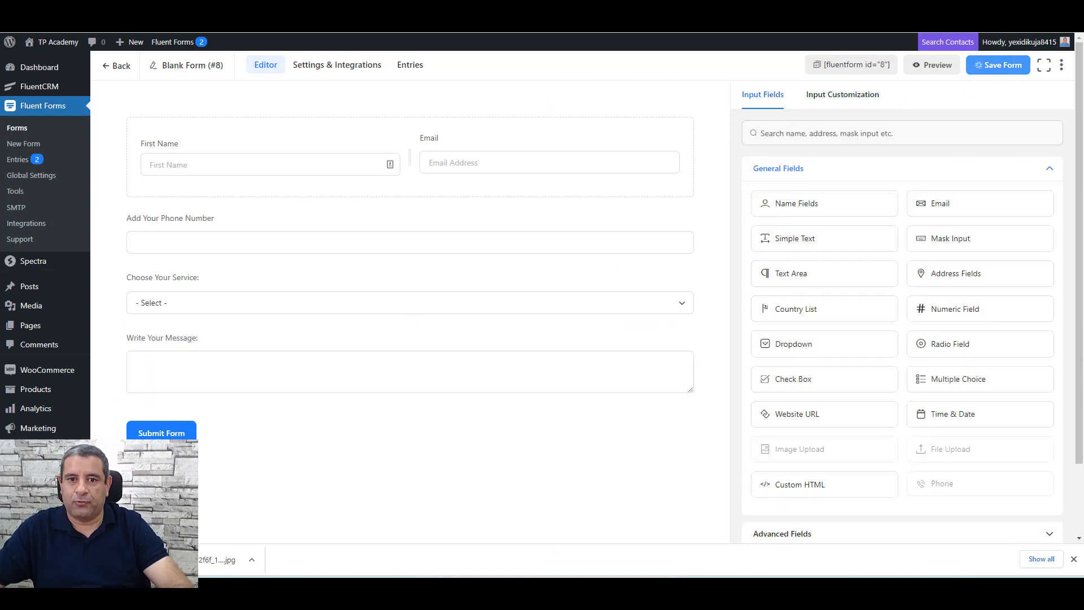
{"action": "key", "text": "ctrl+Tab"}
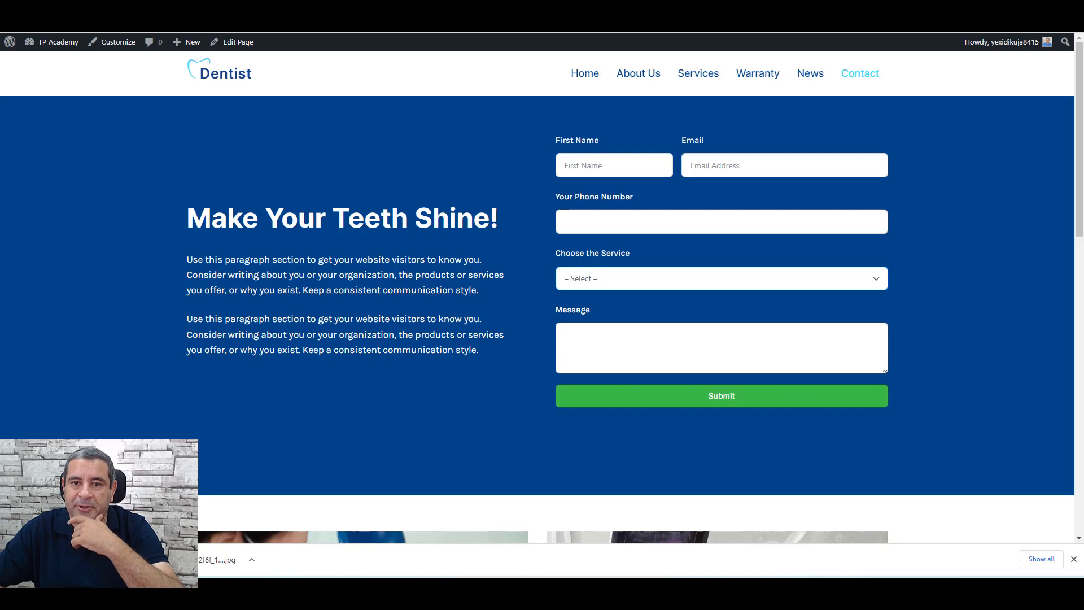
{"action": "key", "text": "ctrl+tab"}
{"action": "left_click", "coordinate": [228, 422]}
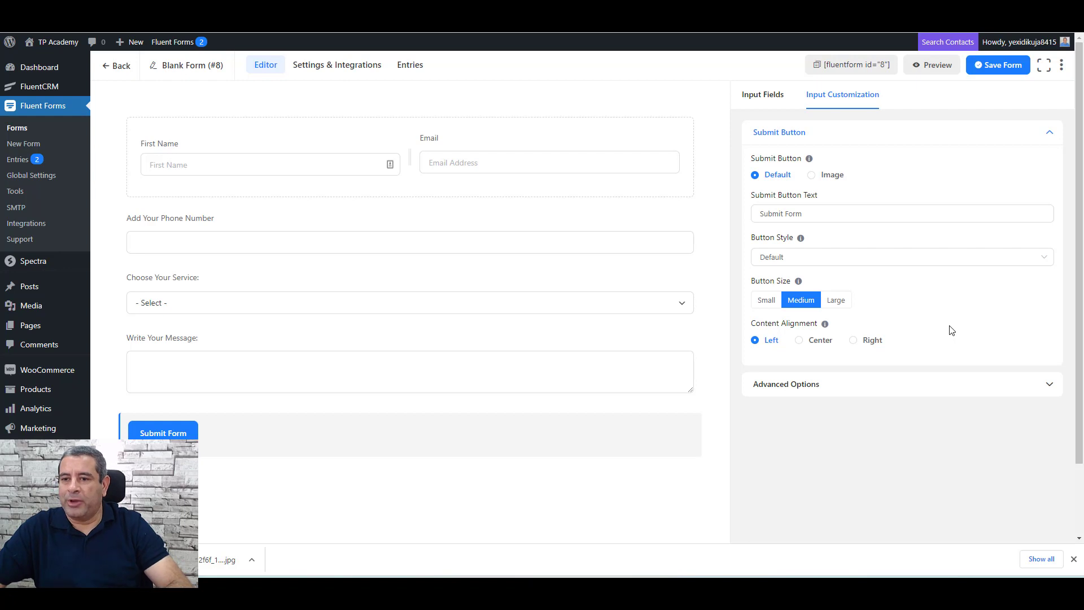
Try to place a Custom Submit Button over the form's default submit button.
{"action": "left_click", "coordinate": [757, 95]}
{"action": "left_click", "coordinate": [799, 132]}
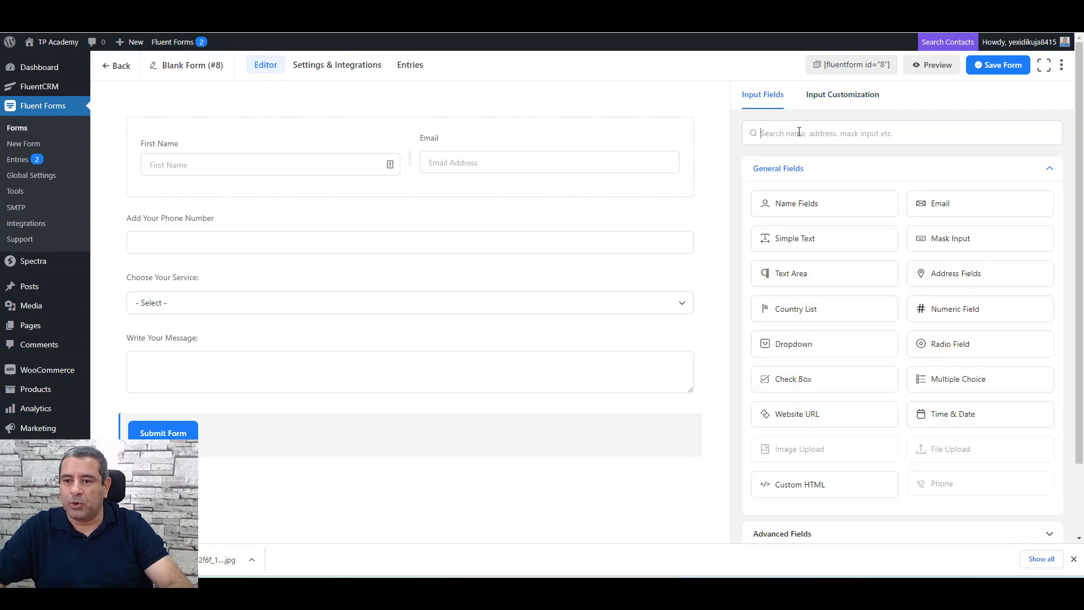
{"action": "type", "text": "cus"}
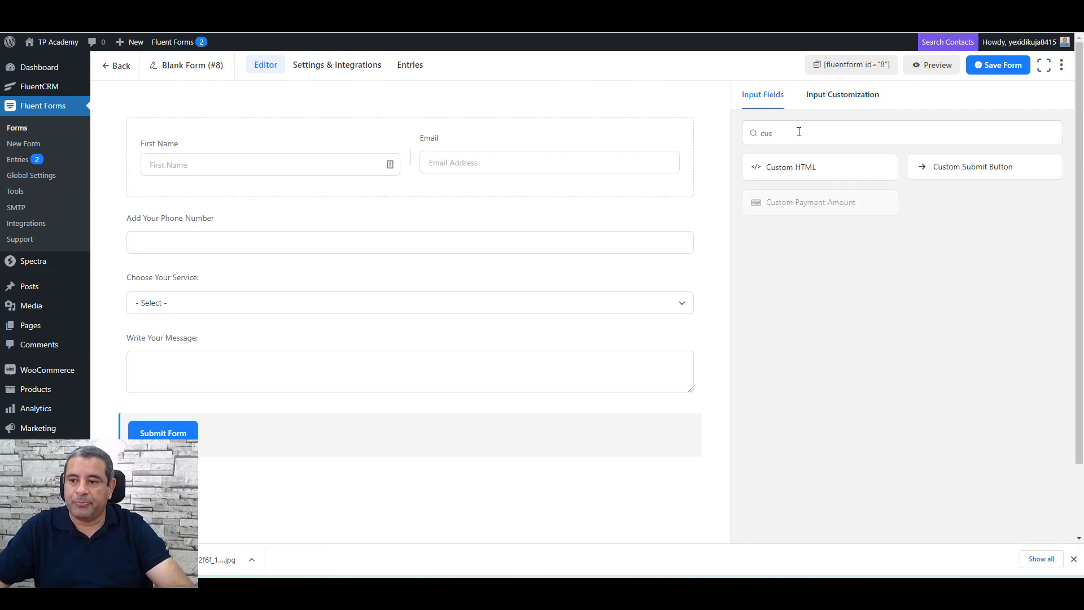
{"action": "left_click_drag", "start_coordinate": [940, 168], "coordinate": [304, 447]}
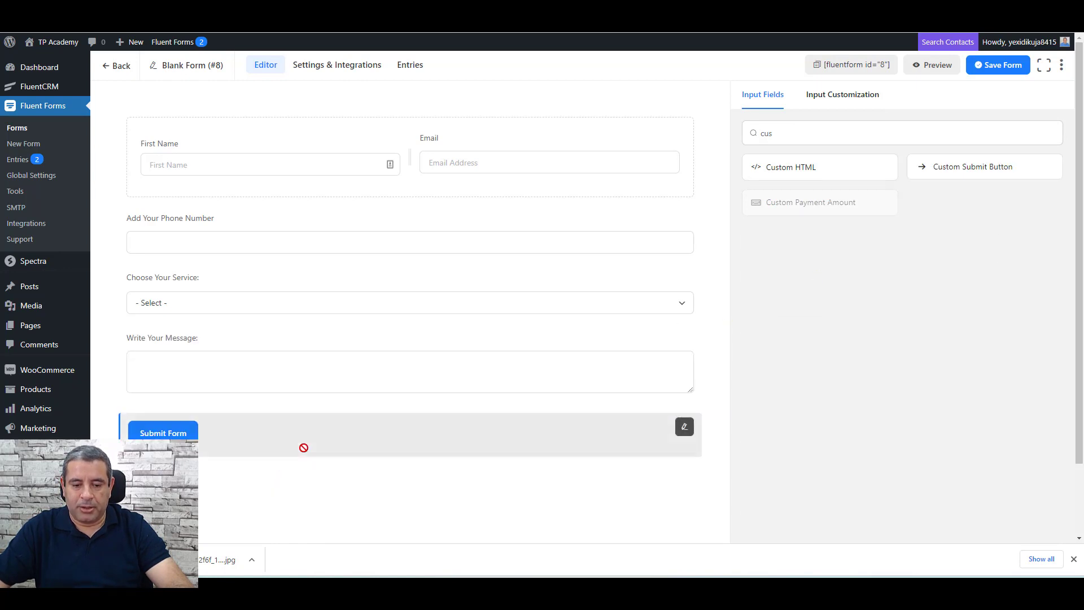
{"action": "left_click", "coordinate": [302, 433]}
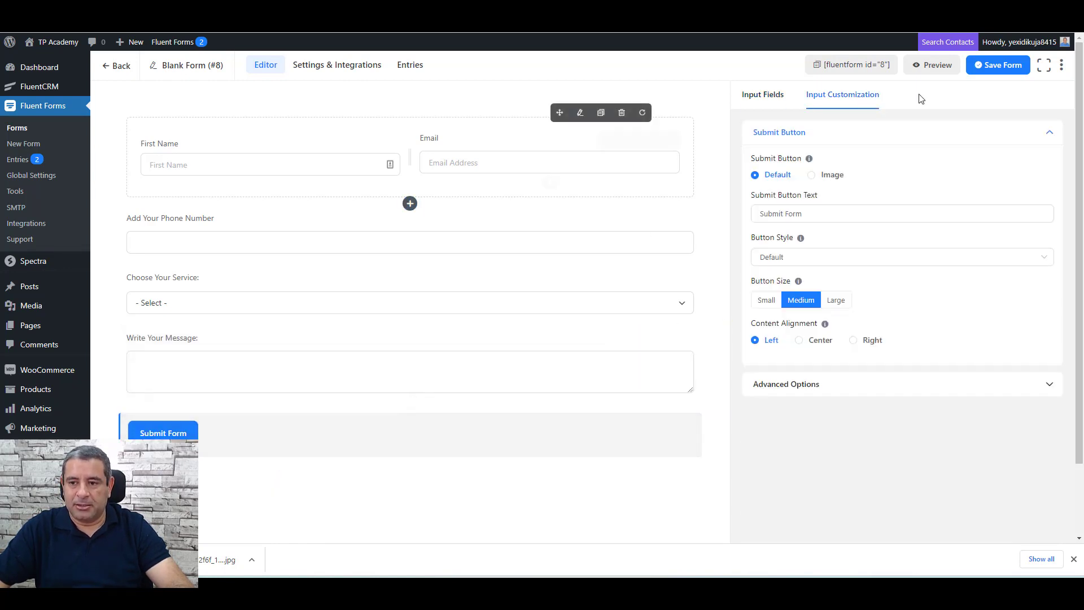
Find the Custom Submit Button field and add it directly below the message text area.
{"action": "left_click", "coordinate": [761, 97]}
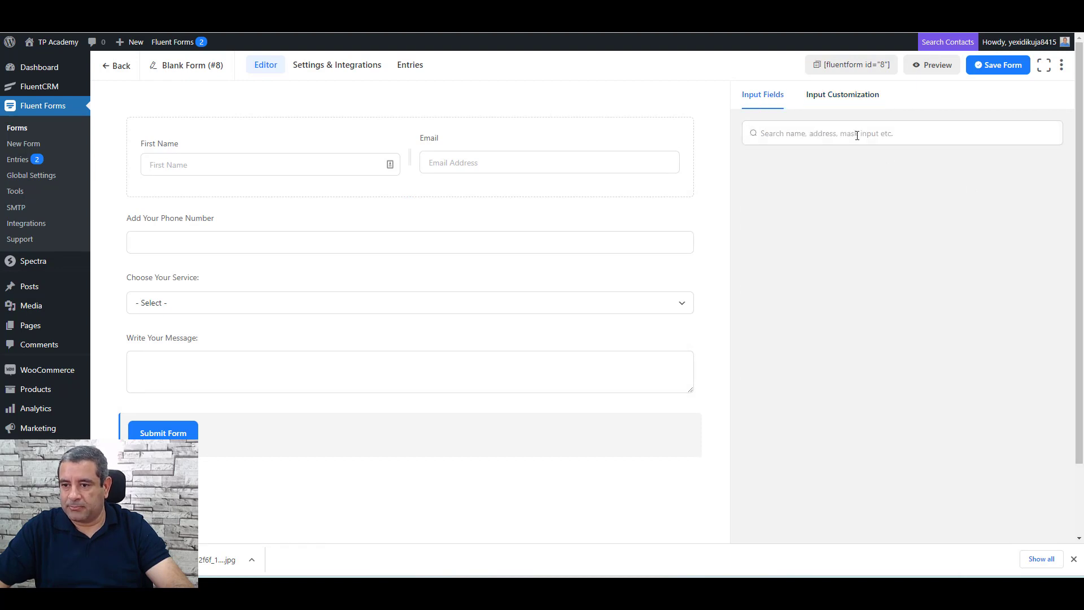
{"action": "type", "text": "cus"}
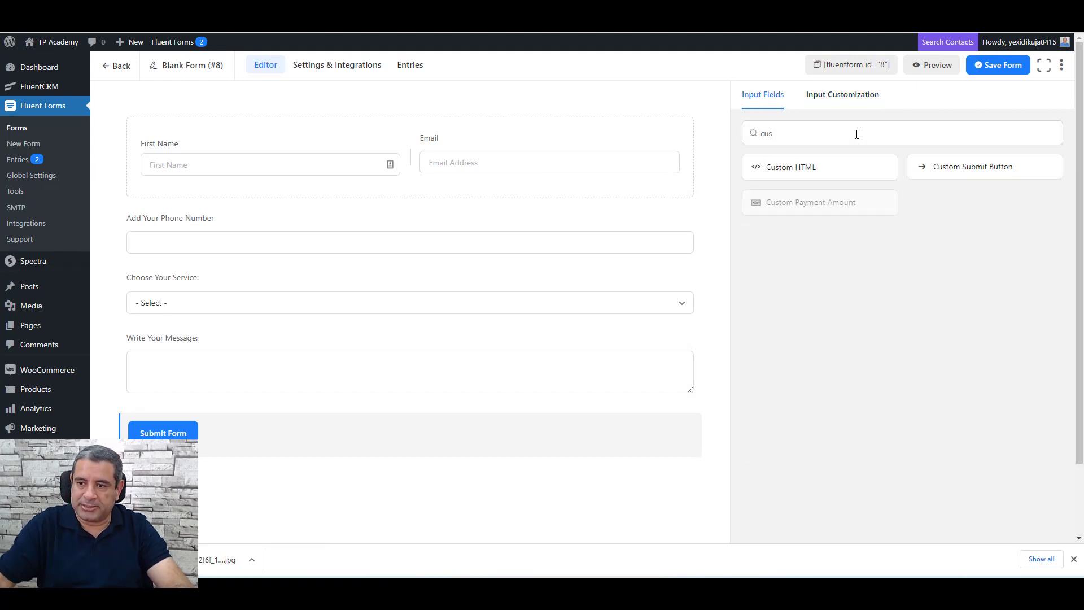
{"action": "left_click_drag", "start_coordinate": [949, 177], "coordinate": [314, 412]}
{"action": "left_click", "coordinate": [314, 412]}
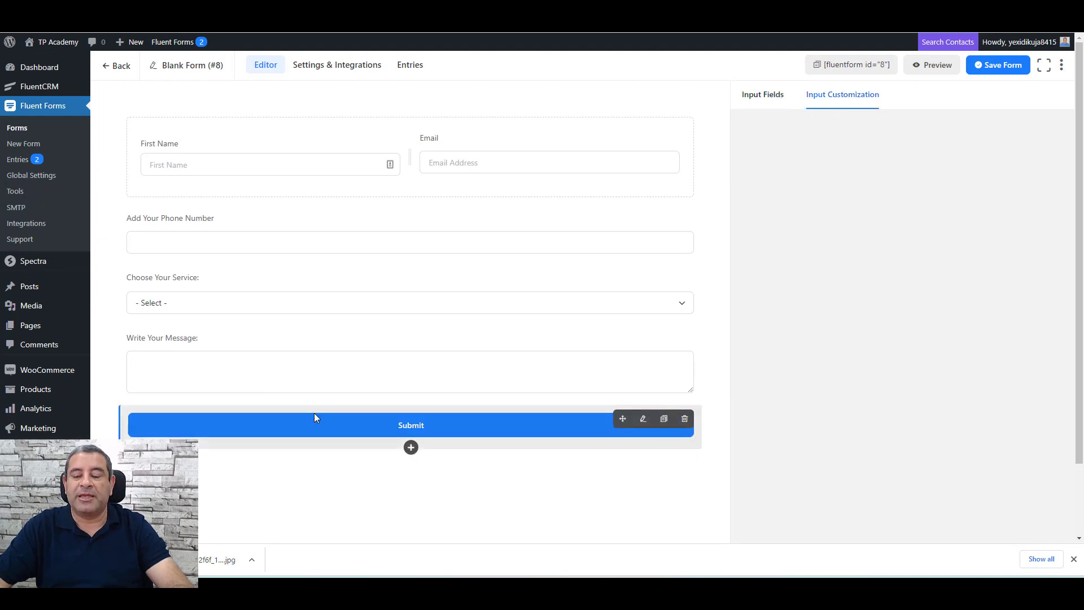
Set the submit button's background colour to olive green, rgba(137, 166, 43, 1), and copy that colour value.
{"action": "scroll", "coordinate": [866, 400], "scroll_direction": "down", "scroll_amount": 1}
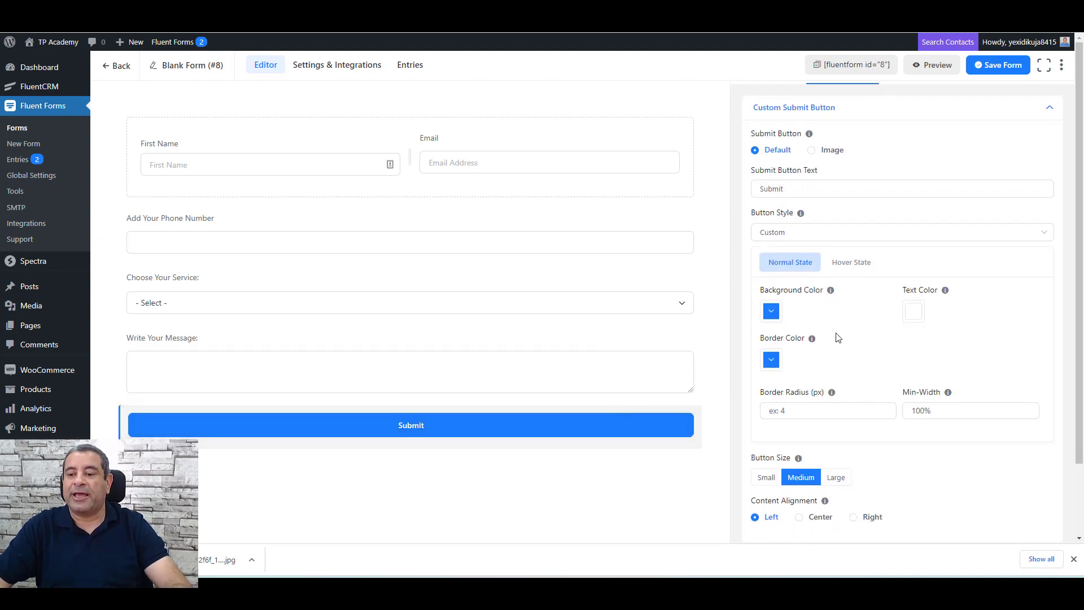
{"action": "left_click", "coordinate": [769, 316]}
{"action": "left_click", "coordinate": [853, 365]}
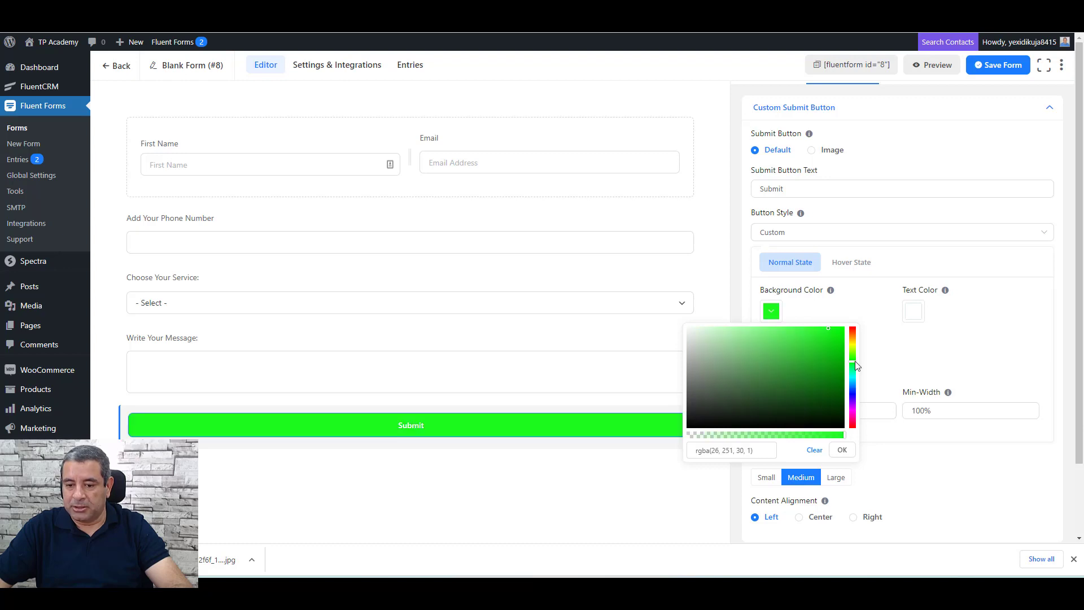
{"action": "mouse_move", "coordinate": [854, 370]}
{"action": "left_mouse_down"}
{"action": "mouse_move", "coordinate": [854, 384]}
{"action": "mouse_move", "coordinate": [853, 355]}
{"action": "mouse_move", "coordinate": [824, 340]}
{"action": "mouse_move", "coordinate": [777, 388]}
{"action": "mouse_move", "coordinate": [804, 362]}
{"action": "left_mouse_up"}
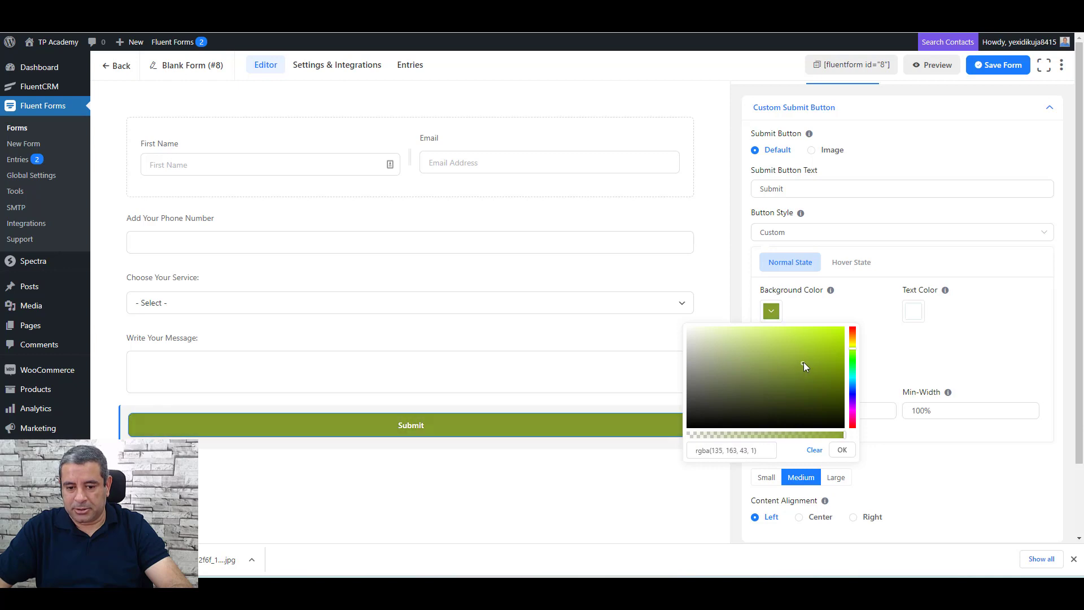
{"action": "left_click", "coordinate": [738, 451]}
{"action": "key", "text": "ctrl+a"}
{"action": "key", "text": "ctrl+c"}
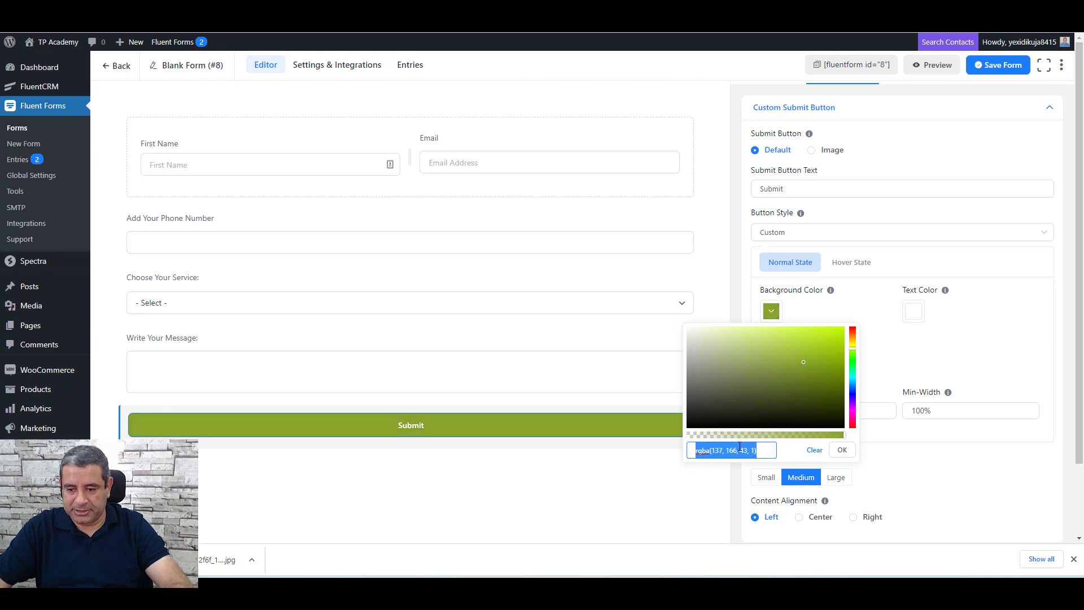
{"action": "left_click", "coordinate": [879, 336]}
Set the submit button's border colour to the copied value rgba(137, 166, 43, 1).
{"action": "left_click", "coordinate": [771, 360]}
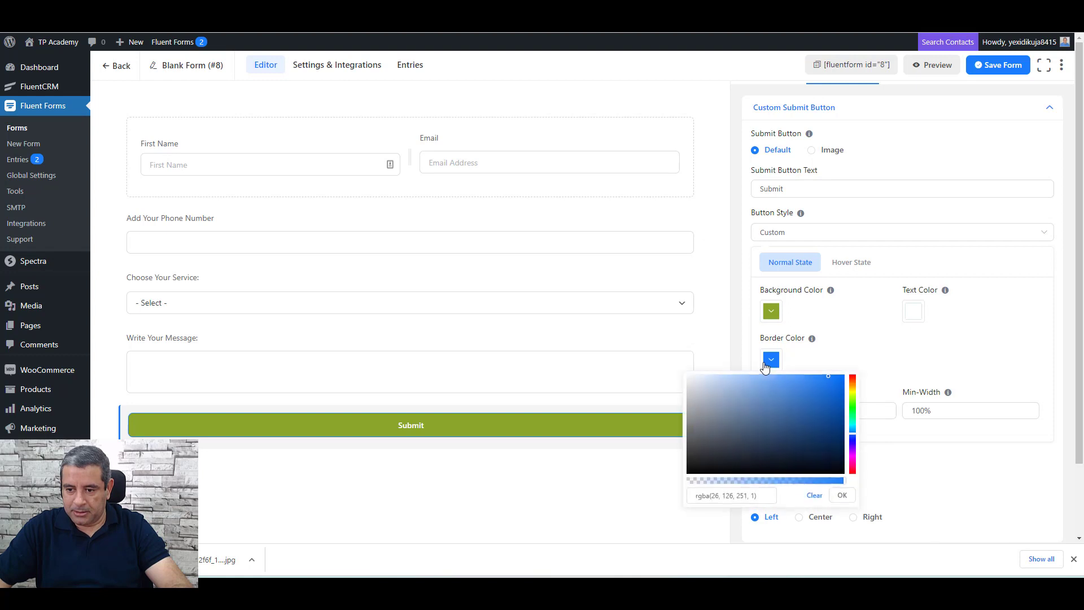
{"action": "left_click", "coordinate": [734, 498]}
{"action": "key", "text": "ctrl+a"}
{"action": "key", "text": "ctrl+v"}
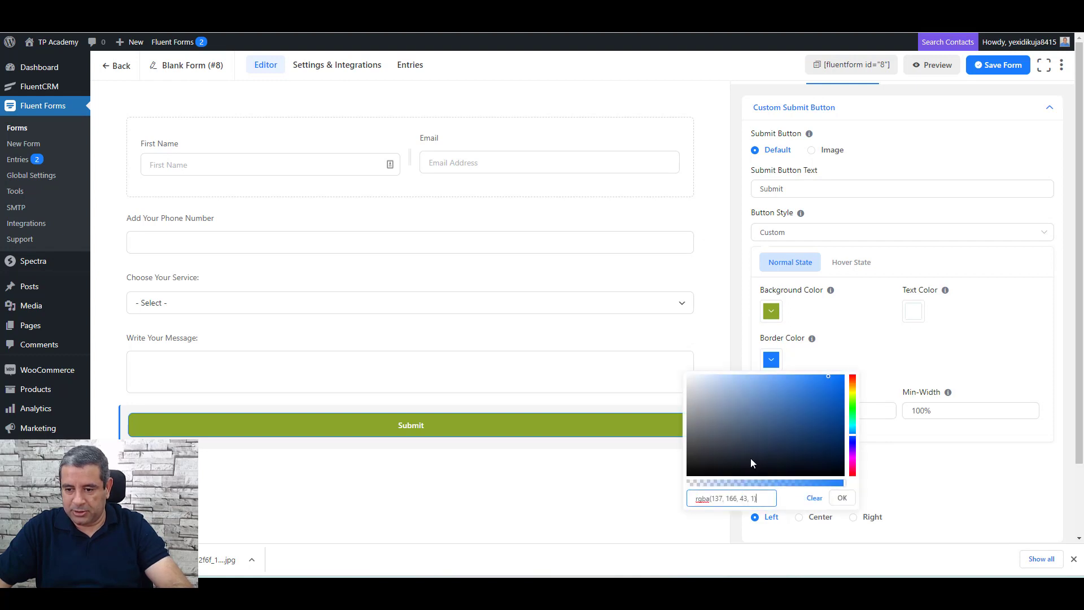
{"action": "key", "text": "Return"}
{"action": "left_click", "coordinate": [880, 344]}
Set the submit button's text to "Book an Appointment" and its size to Large.
{"action": "left_click", "coordinate": [811, 191]}
{"action": "key", "text": "ctrl+a"}
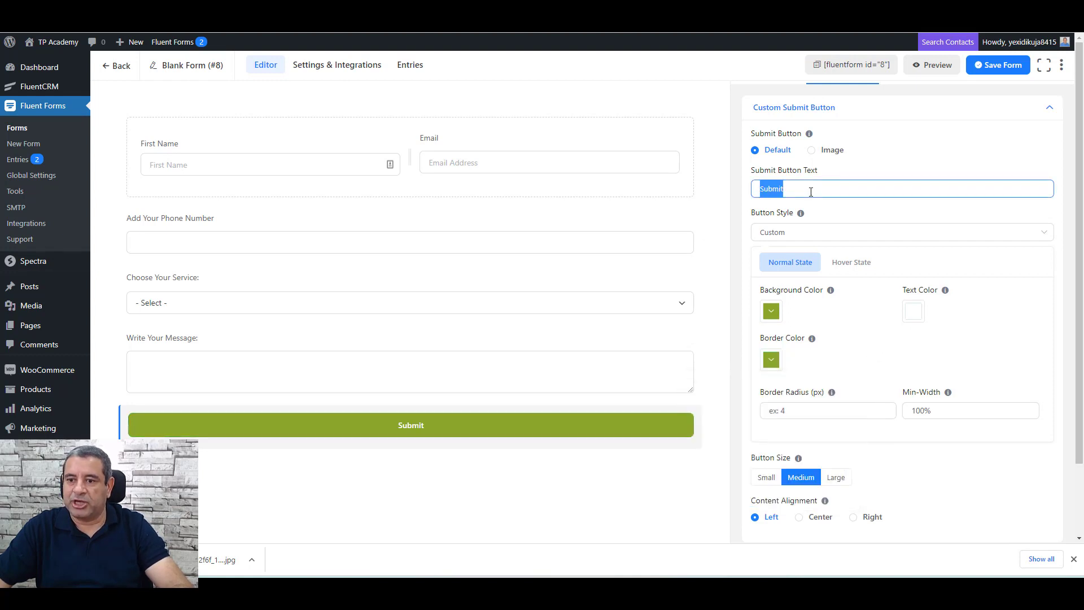
{"action": "type", "text": "S"}
{"action": "key", "text": "BackSpace"}
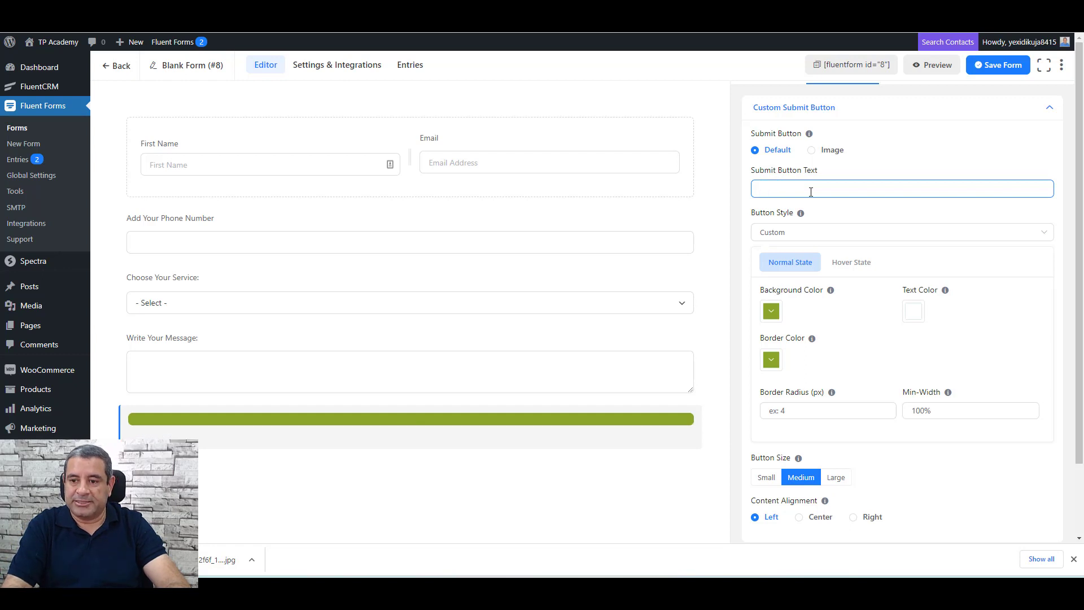
{"action": "type", "text": "Se"}
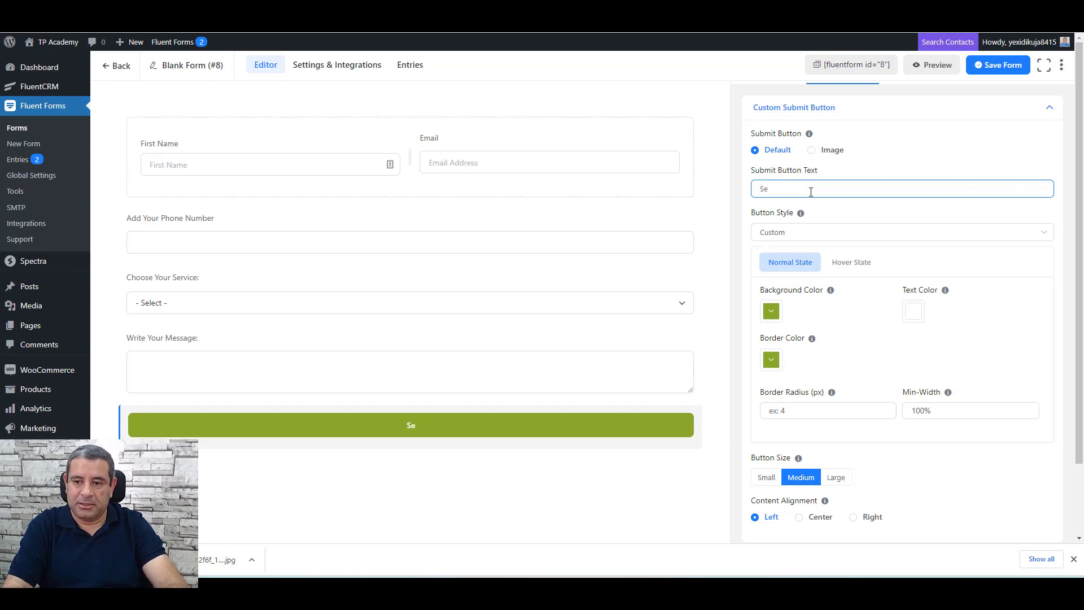
{"action": "key", "text": "BackSpace"}
{"action": "key", "text": "BackSpace"}
{"action": "type", "text": "Book a Meeting"}
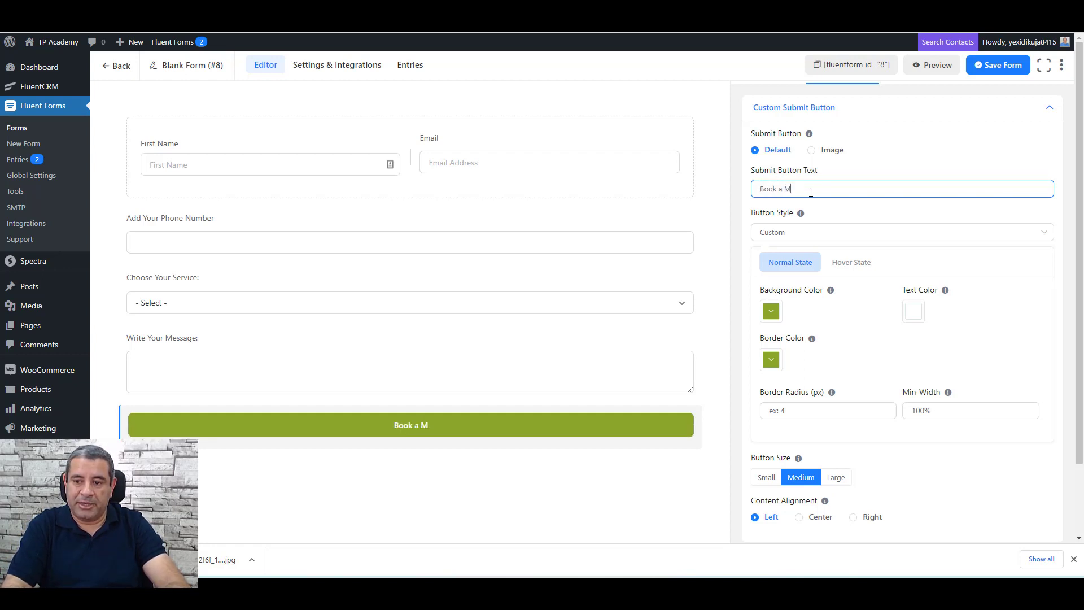
{"action": "key", "text": "BackSpace"}
{"action": "key", "text": "BackSpace"}
{"action": "key", "text": "BackSpace"}
{"action": "key", "text": "BackSpace"}
{"action": "key", "text": "BackSpace"}
{"action": "key", "text": "BackSpace"}
{"action": "key", "text": "BackSpace"}
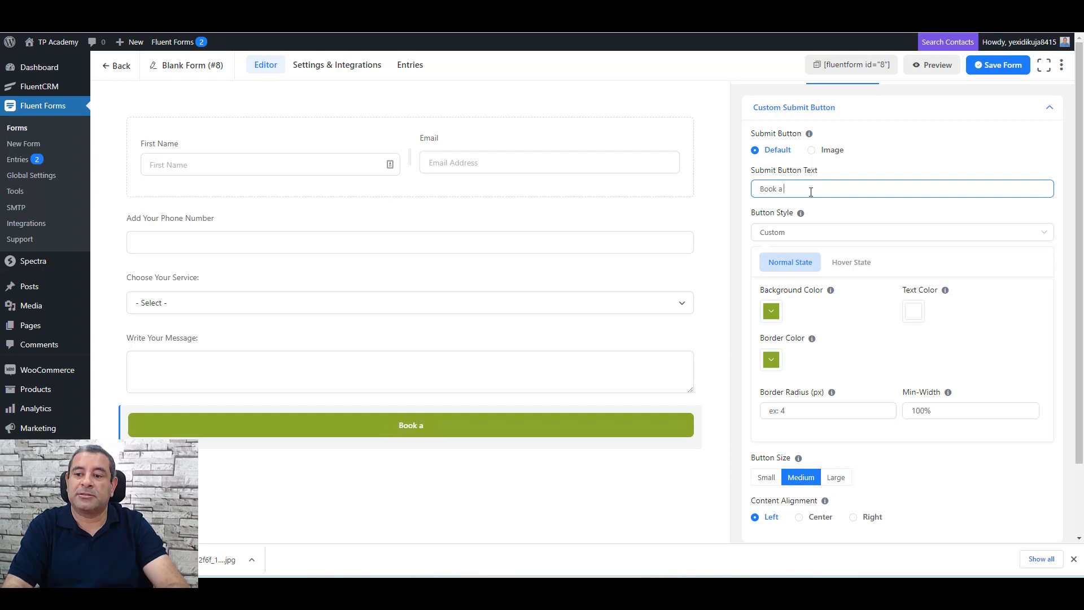
{"action": "key", "text": "BackSpace"}
{"action": "type", "text": "n app"}
{"action": "key", "text": "BackSpace"}
{"action": "key", "text": "BackSpace"}
{"action": "key", "text": "BackSpace"}
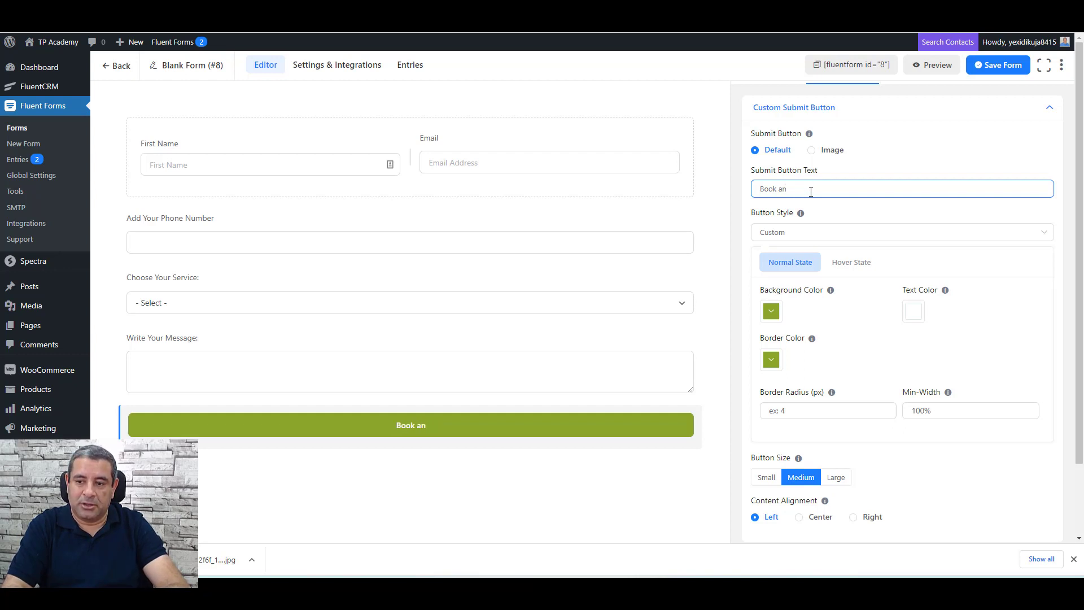
{"action": "type", "text": "Appointment"}
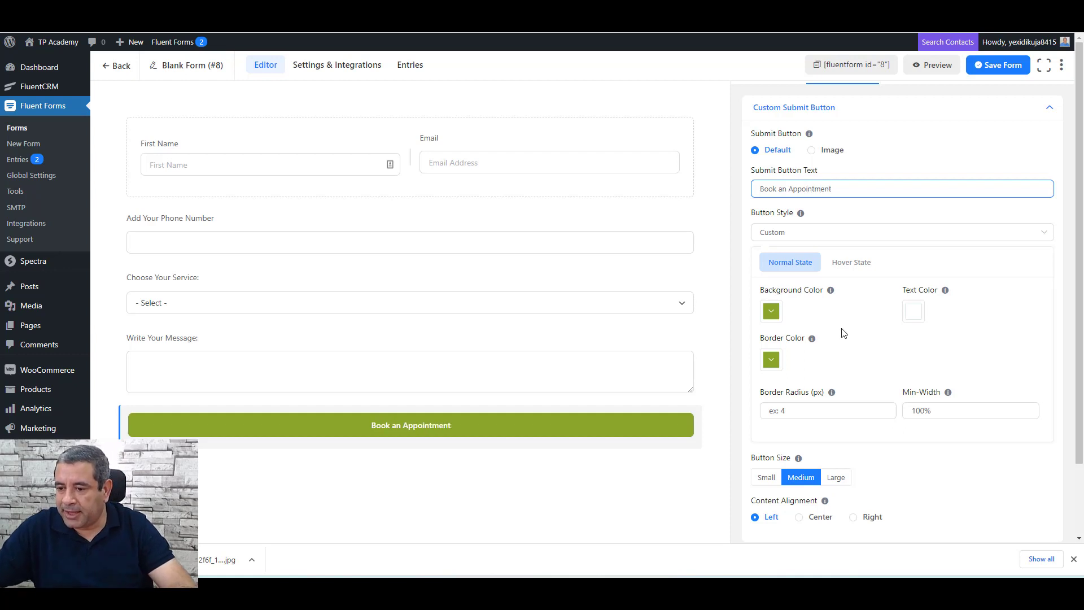
{"action": "scroll", "coordinate": [858, 339], "scroll_direction": "down", "scroll_amount": 3}
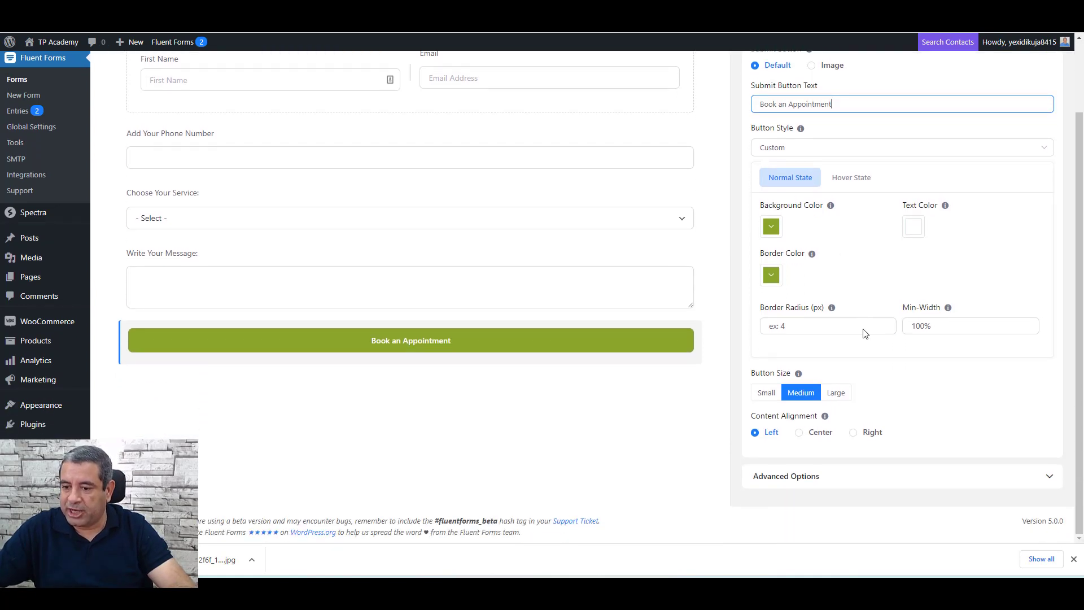
{"action": "left_click", "coordinate": [835, 403]}
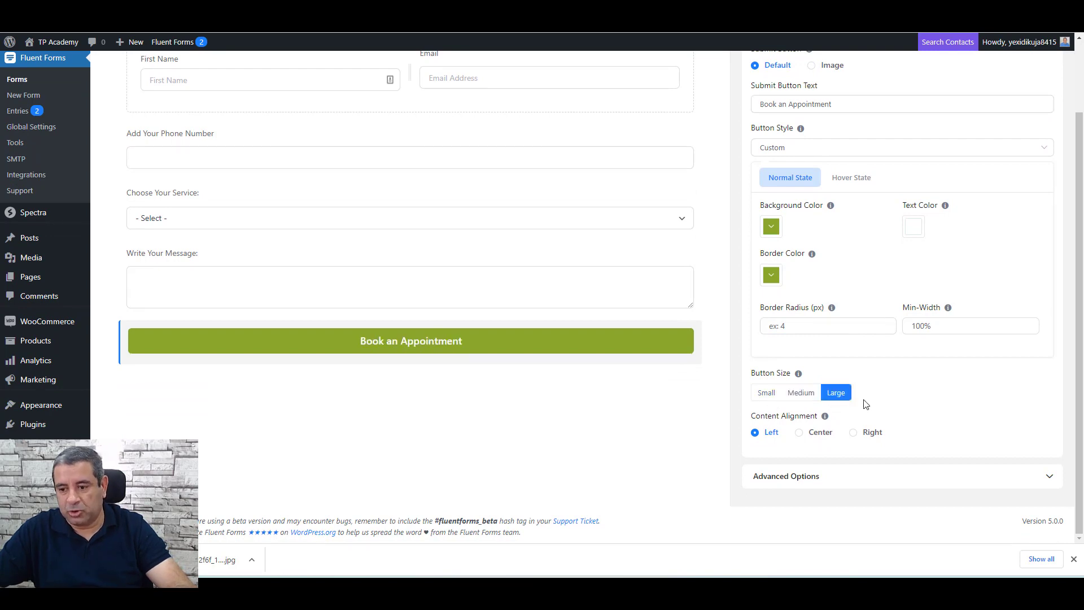
Add ">>>" to the end of the submit button's text, making it "Book an Appointment>>>".
{"action": "scroll", "coordinate": [876, 259], "scroll_direction": "up", "scroll_amount": 1}
{"action": "left_click", "coordinate": [855, 131]}
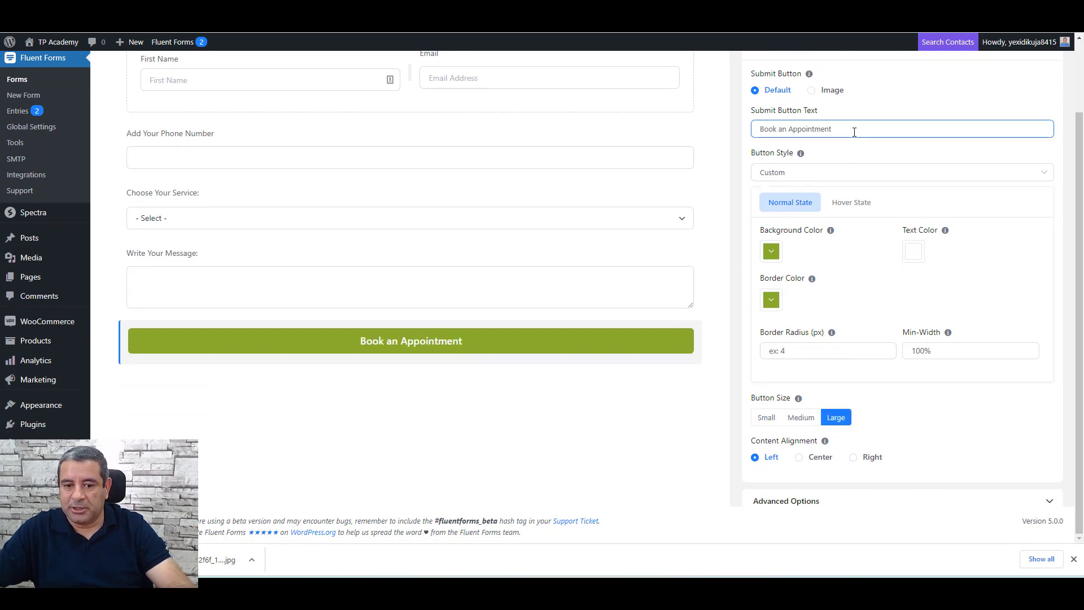
{"action": "type", "text": ">"}
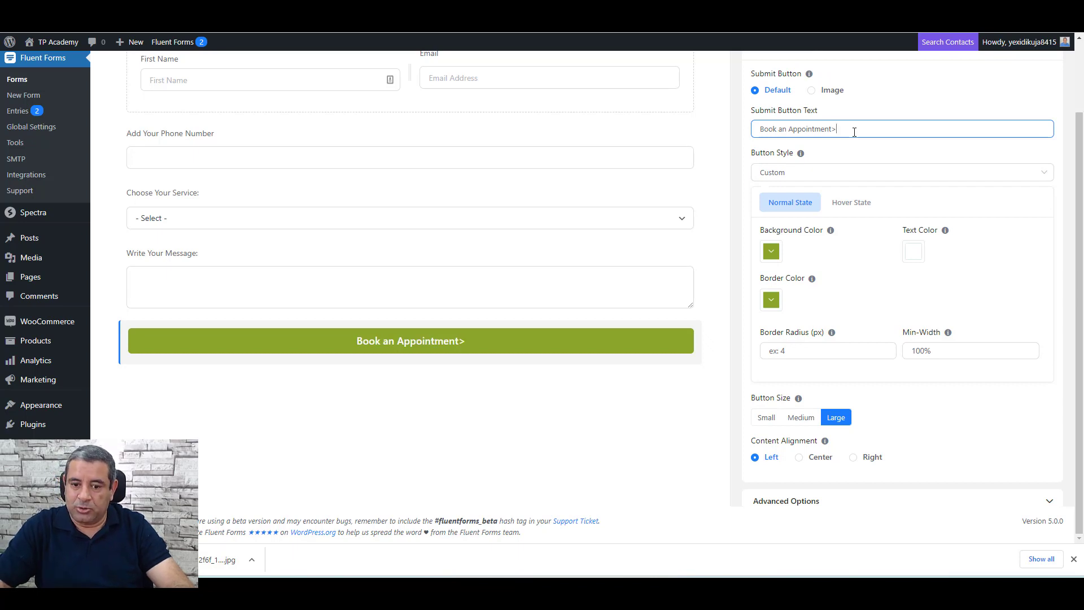
{"action": "type", "text": ">>>>"}
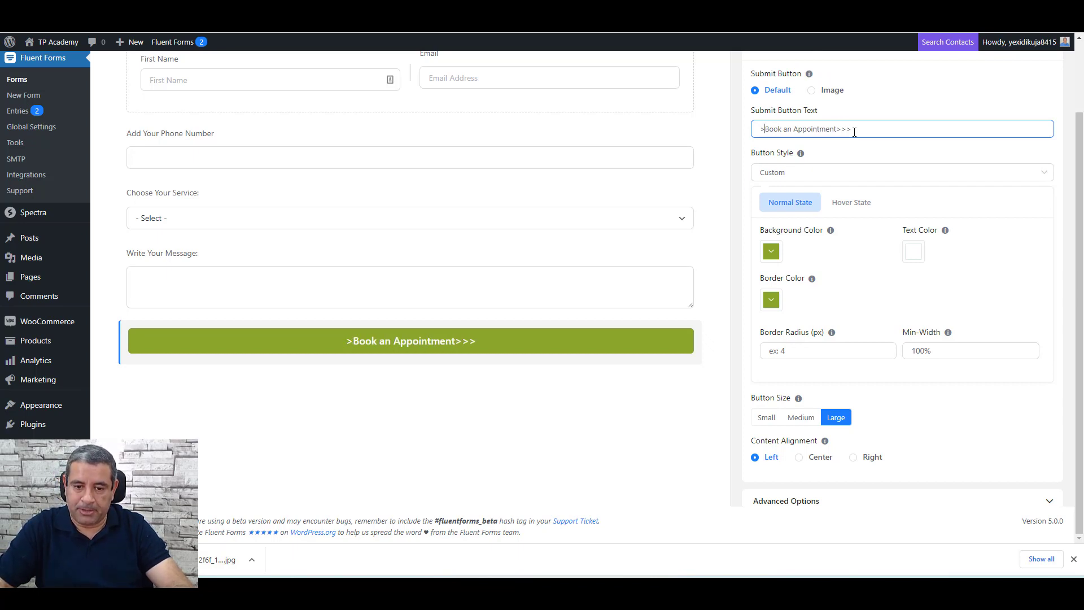
{"action": "key", "text": "BackSpace"}
{"action": "key", "text": "BackSpace"}
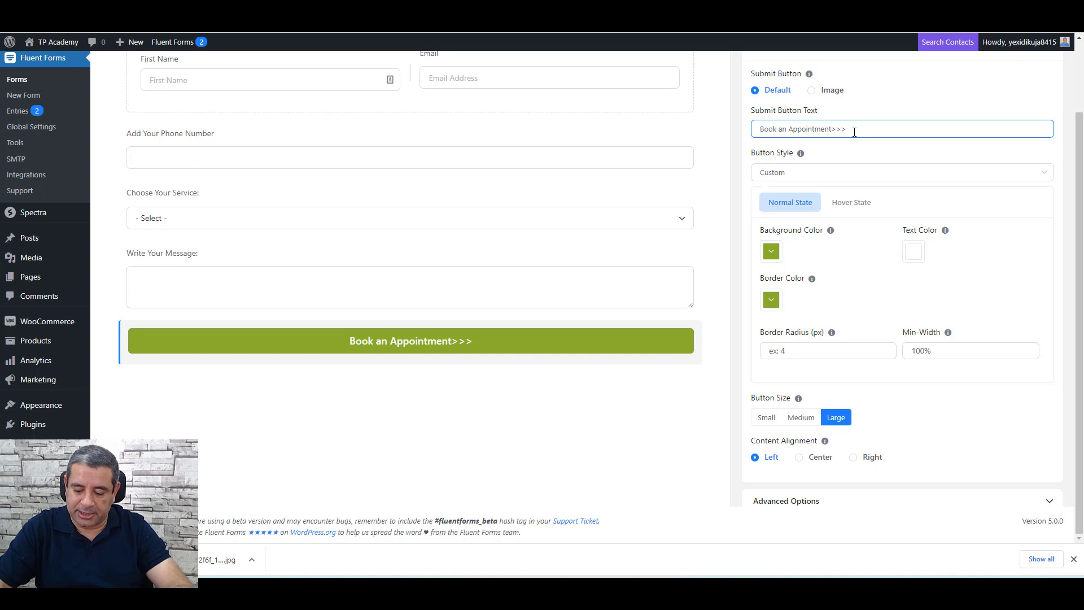
{"action": "type", "text": "<<"}
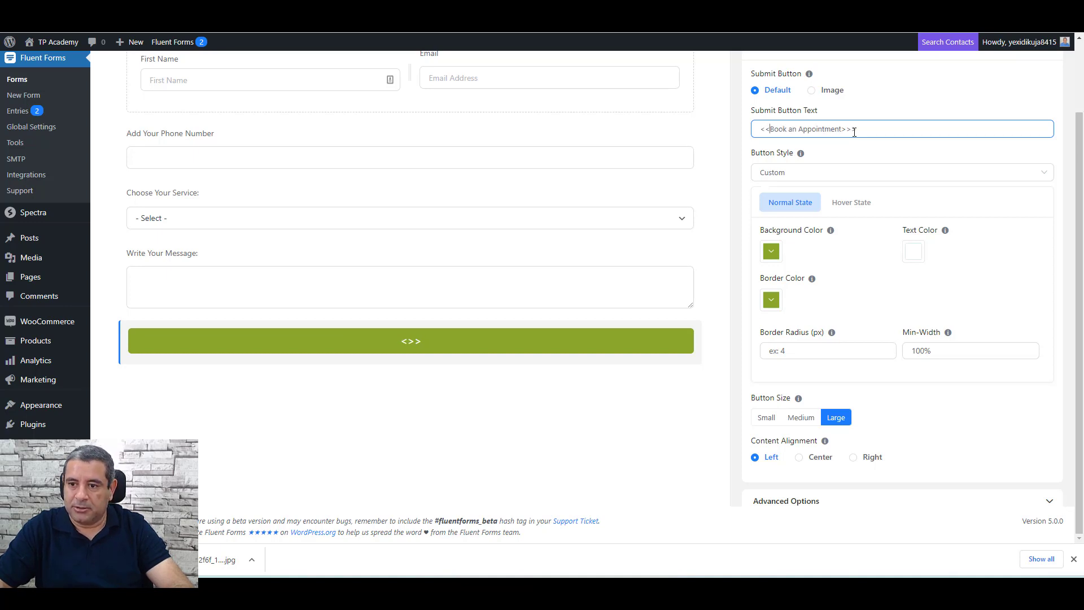
{"action": "key", "text": "BackSpace"}
{"action": "key", "text": "BackSpace"}
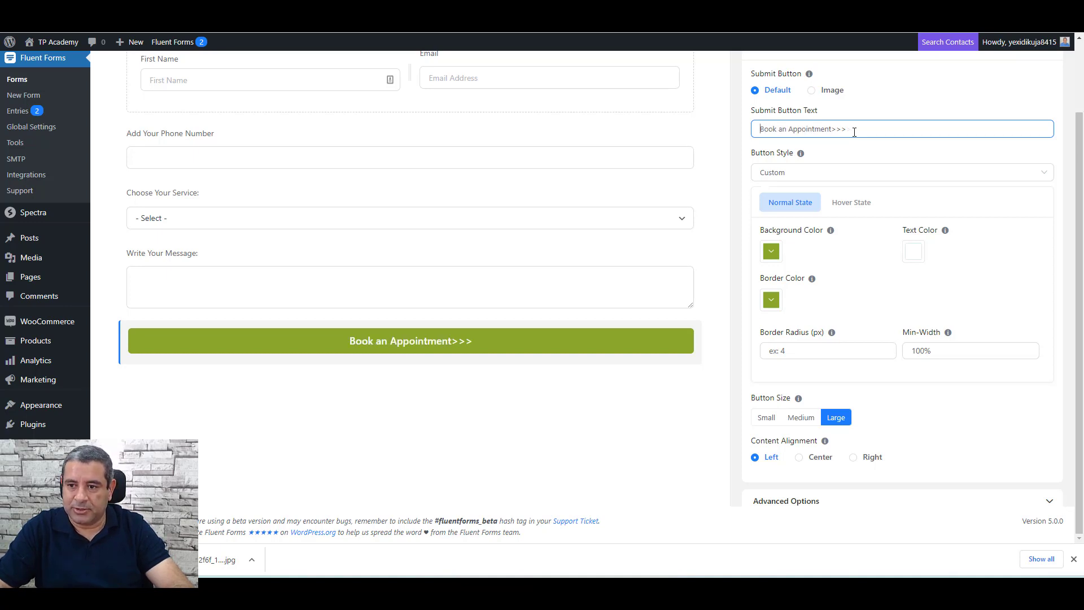
Save the form and rename it "A Booking Form".
{"action": "scroll", "coordinate": [862, 225], "scroll_direction": "up", "scroll_amount": 2}
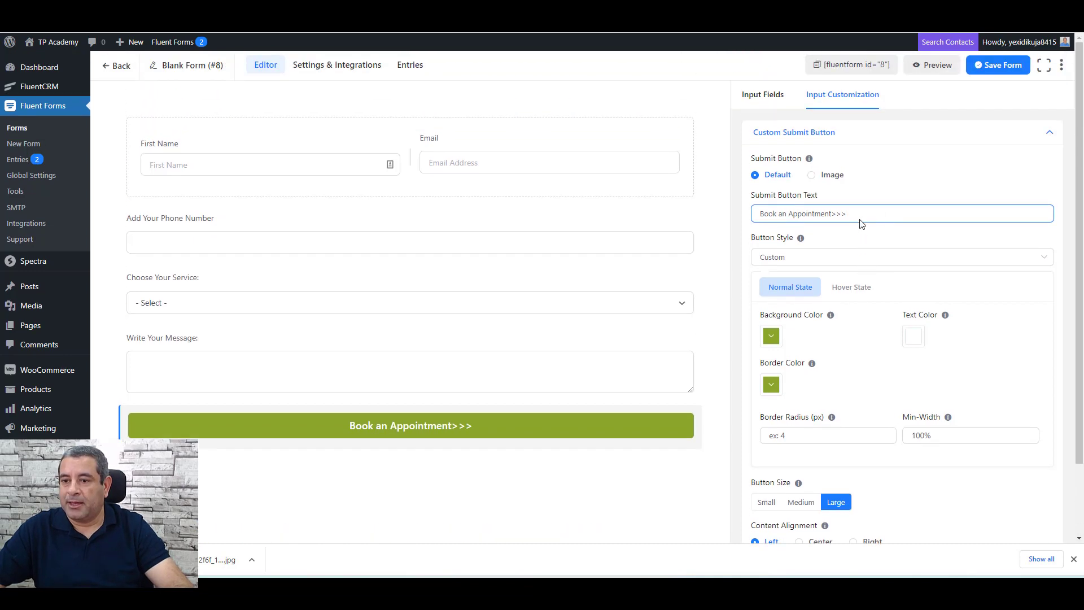
{"action": "left_click", "coordinate": [1000, 67]}
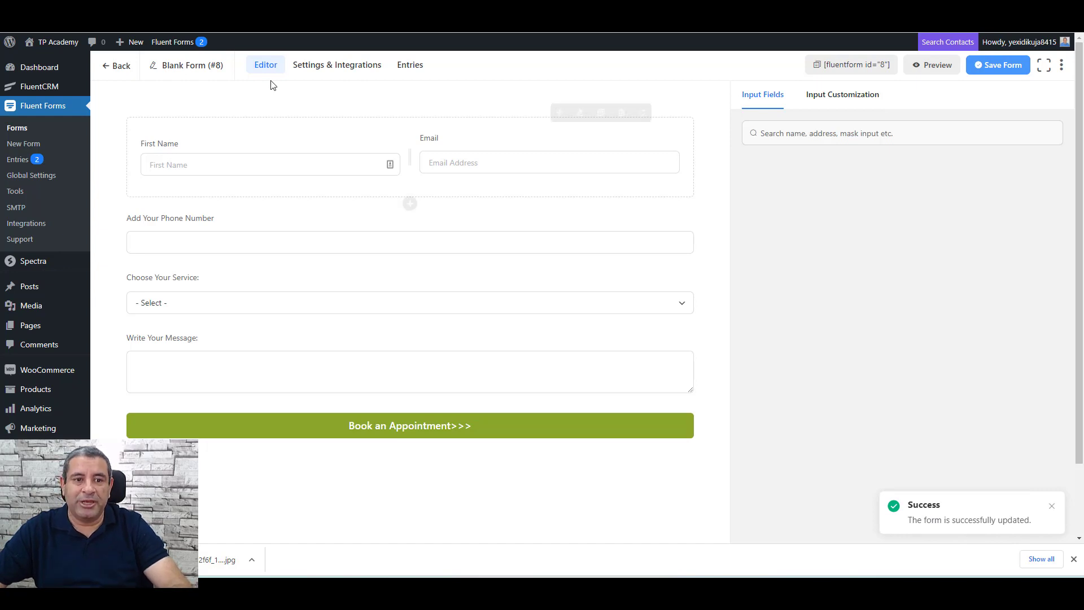
{"action": "left_click", "coordinate": [191, 68]}
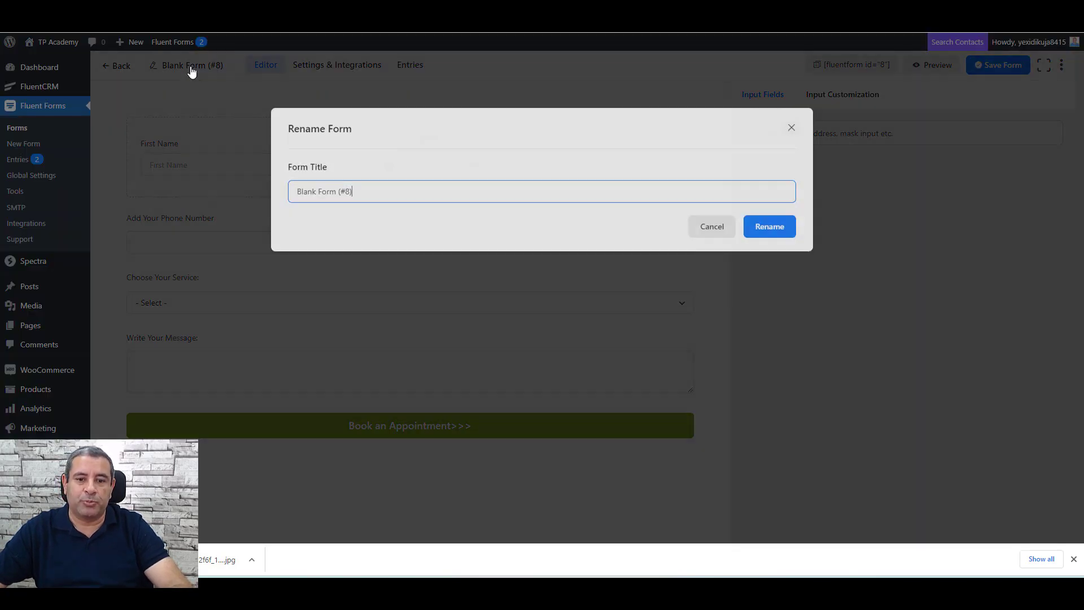
{"action": "triple_click", "coordinate": [413, 193]}
{"action": "type", "text": "A b"}
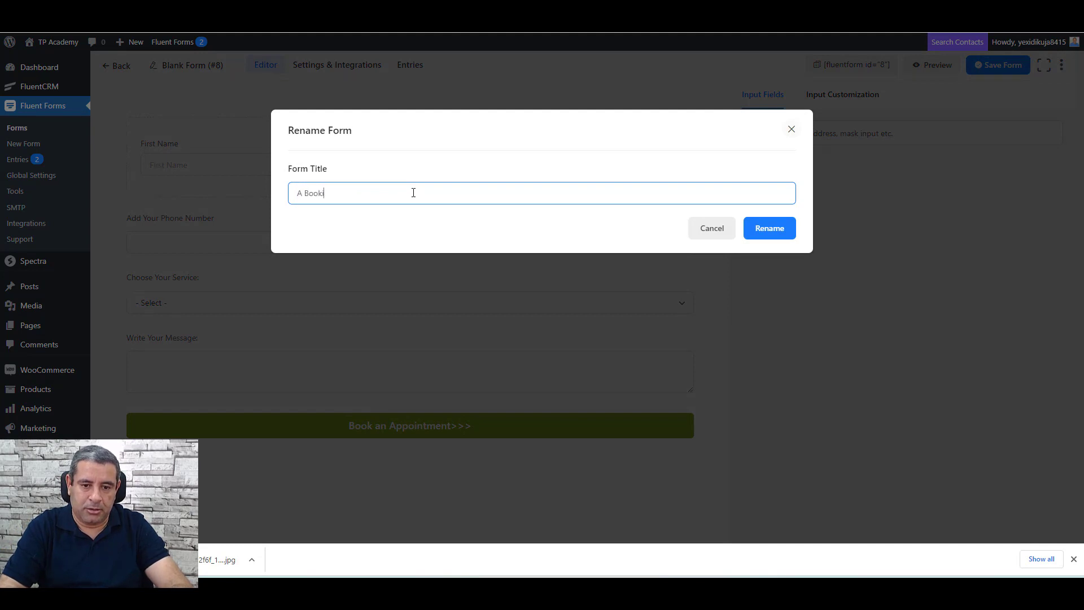
{"action": "type", "text": "ooking Fom"}
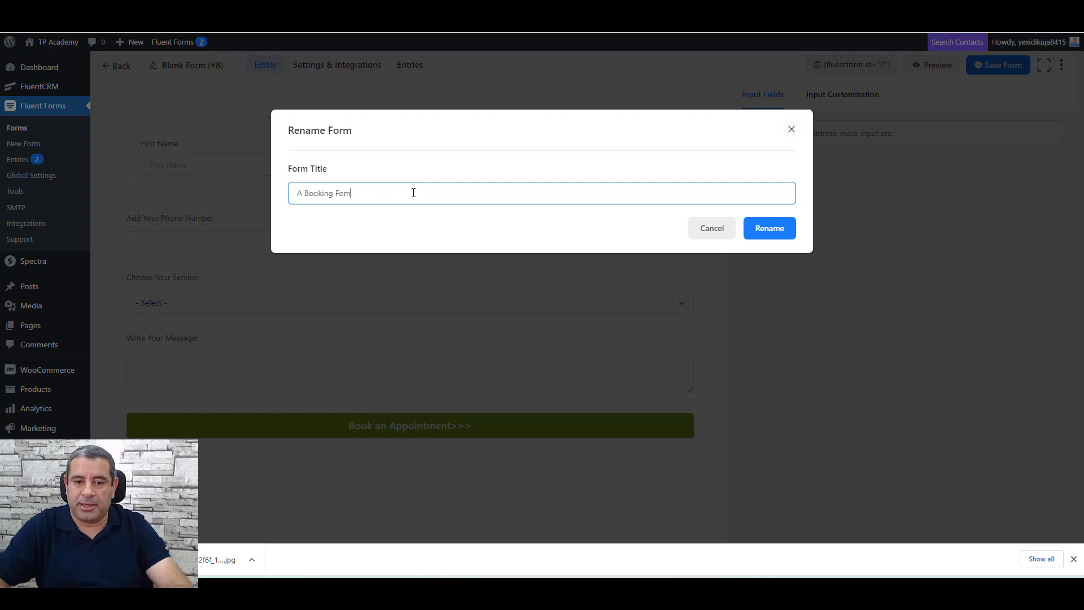
{"action": "type", "text": "rr"}
{"action": "left_click", "coordinate": [785, 229]}
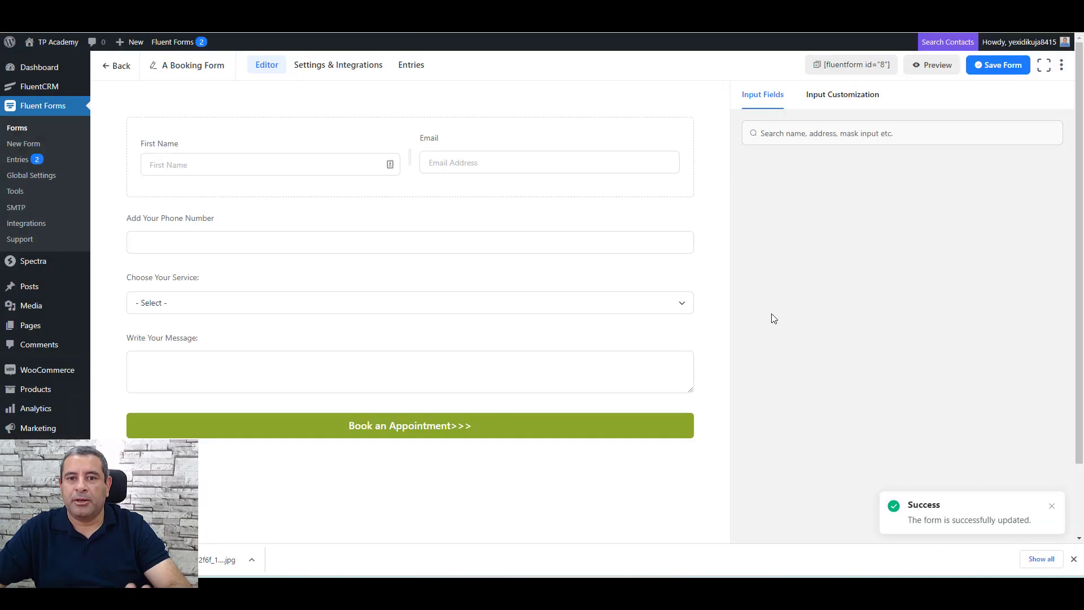
Switch to the live lead generation page, reload it and open it for editing in a new browser tab.
{"action": "key", "text": "ctrl+Tab"}
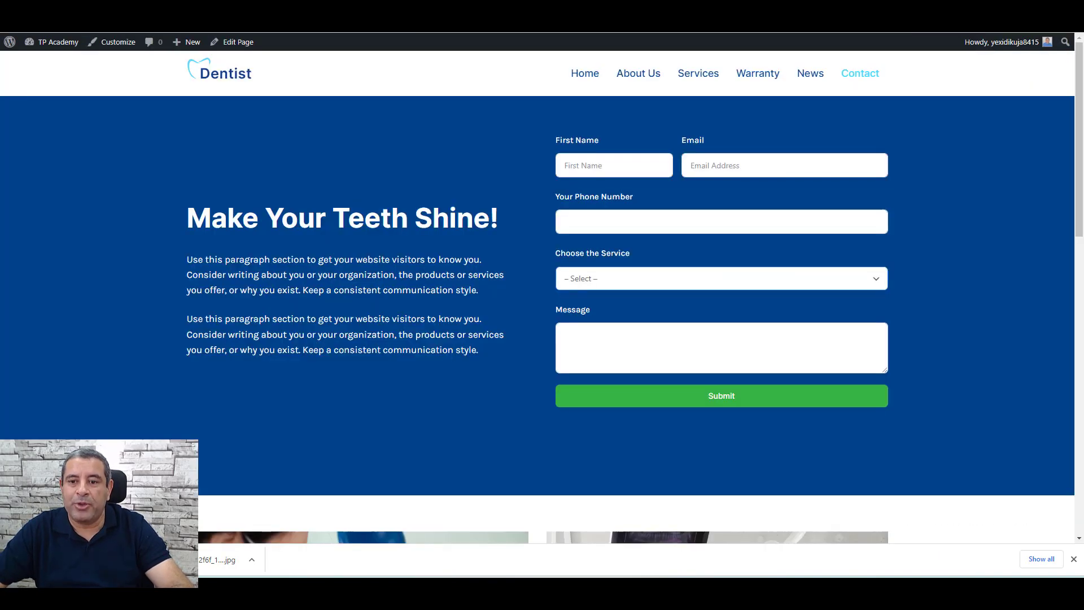
{"action": "key", "text": "F5"}
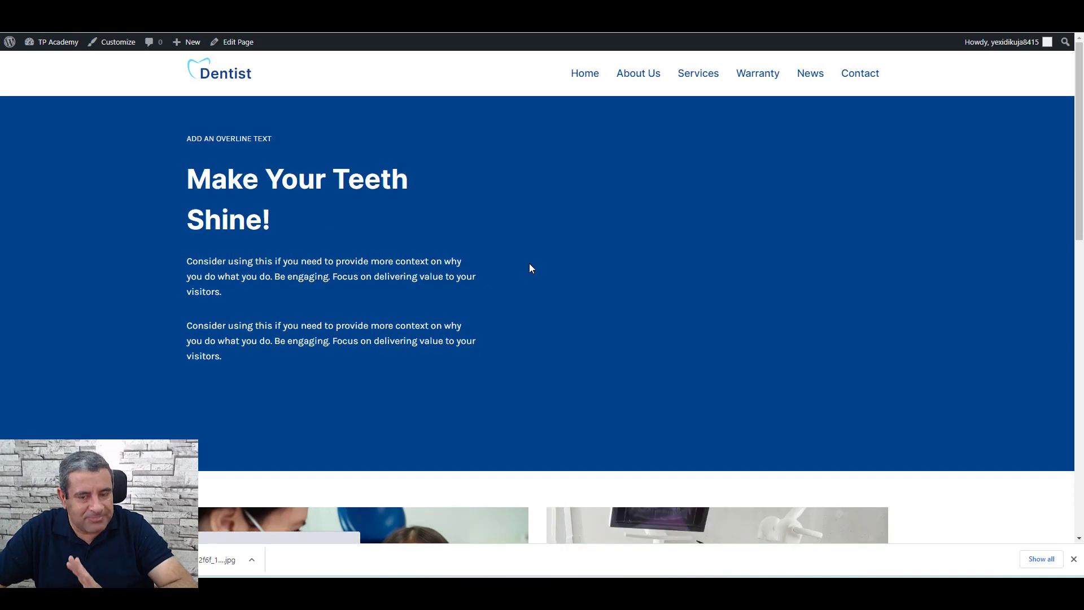
{"action": "scroll", "coordinate": [530, 263], "scroll_direction": "down", "scroll_amount": 2}
{"action": "scroll", "coordinate": [529, 263], "scroll_direction": "up", "scroll_amount": 2}
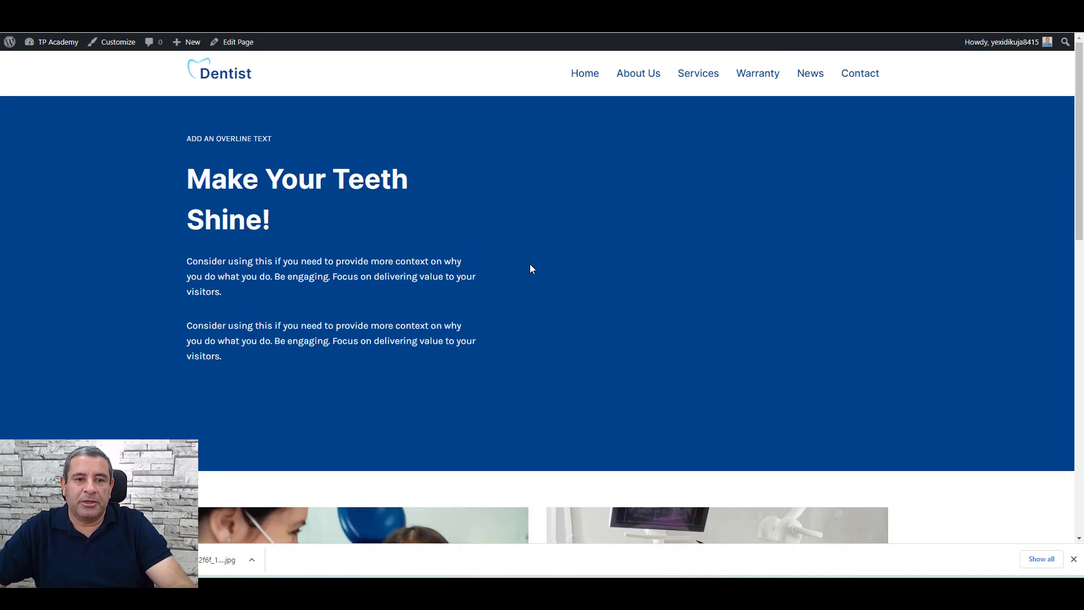
{"action": "right_click", "coordinate": [238, 49]}
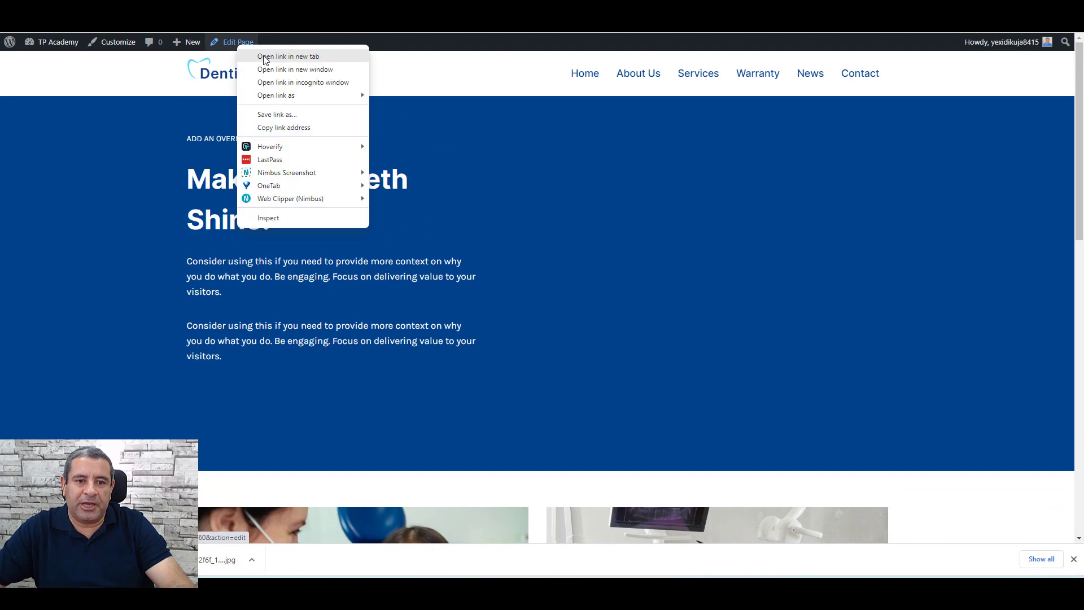
{"action": "left_click", "coordinate": [263, 56]}
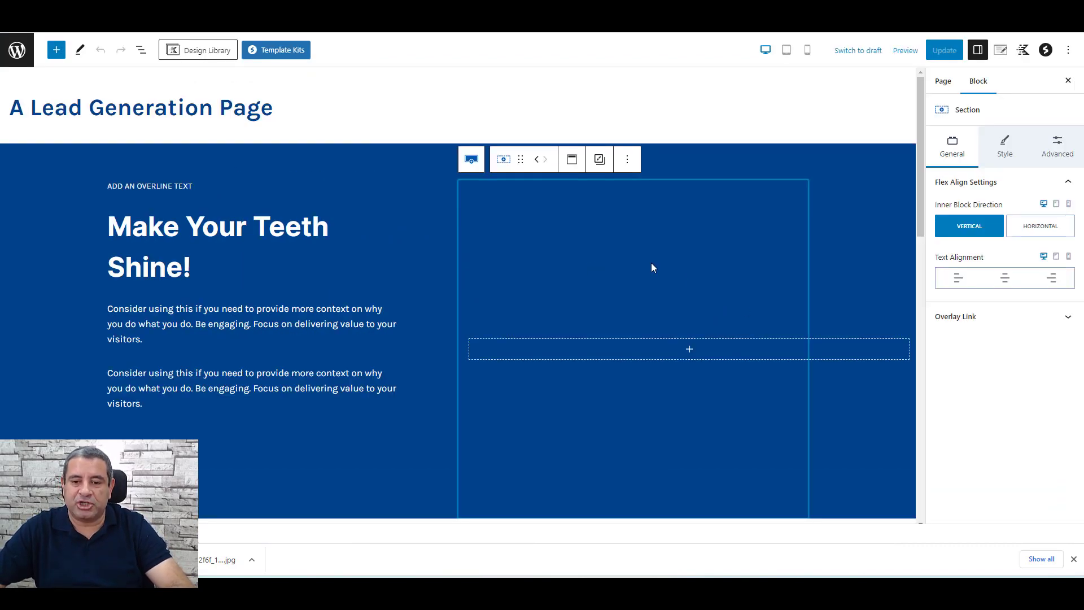
Insert a Fluent Forms block into the empty section beside the "Make Your Teeth Shine!" text.
{"action": "left_click", "coordinate": [56, 50]}
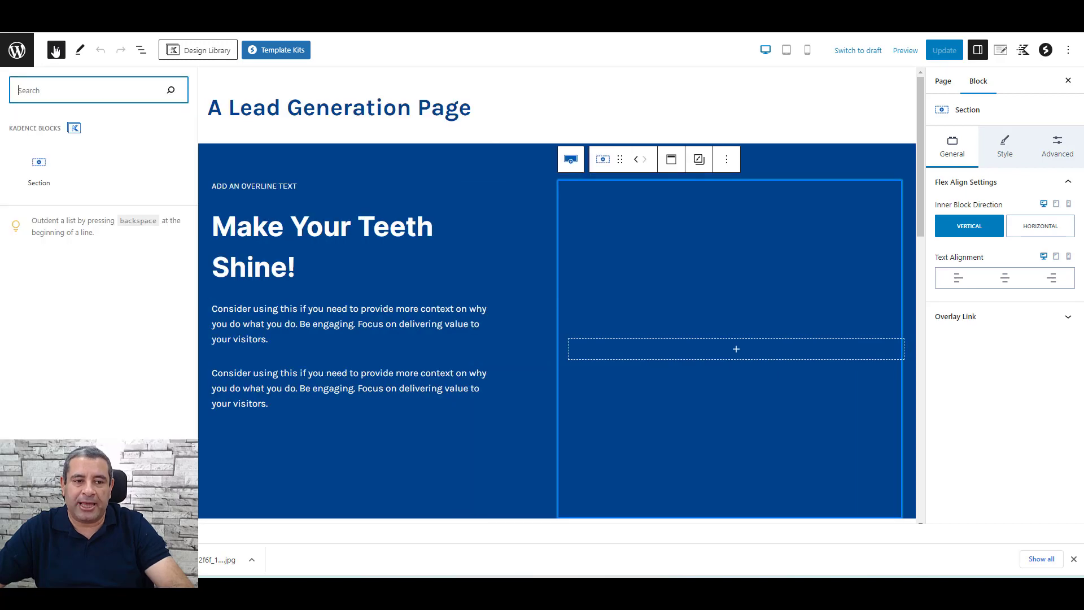
{"action": "type", "text": "flue"}
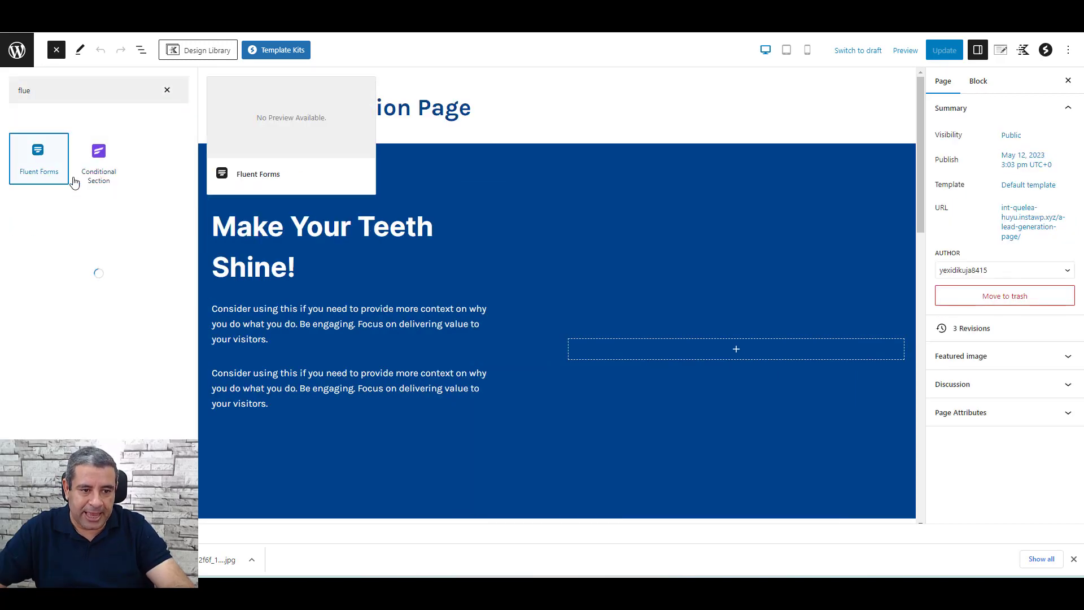
{"action": "left_click_drag", "start_coordinate": [65, 175], "coordinate": [706, 354]}
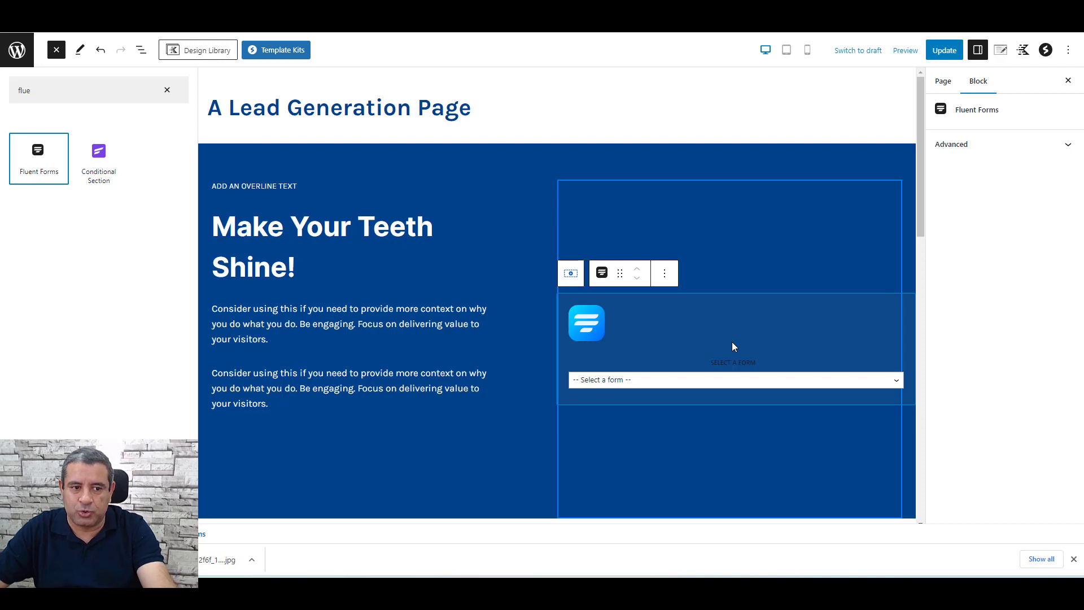
Choose "A Booking Form" as the form shown in the Fluent Forms block.
{"action": "scroll", "coordinate": [732, 341], "scroll_direction": "down", "scroll_amount": 1}
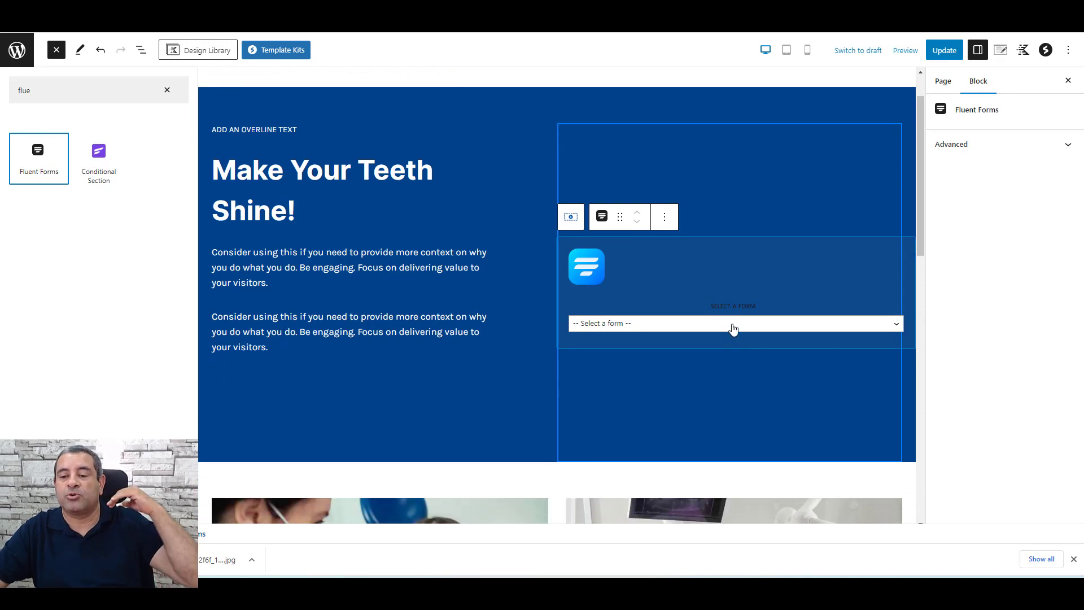
{"action": "left_click", "coordinate": [733, 327]}
{"action": "left_click", "coordinate": [683, 333]}
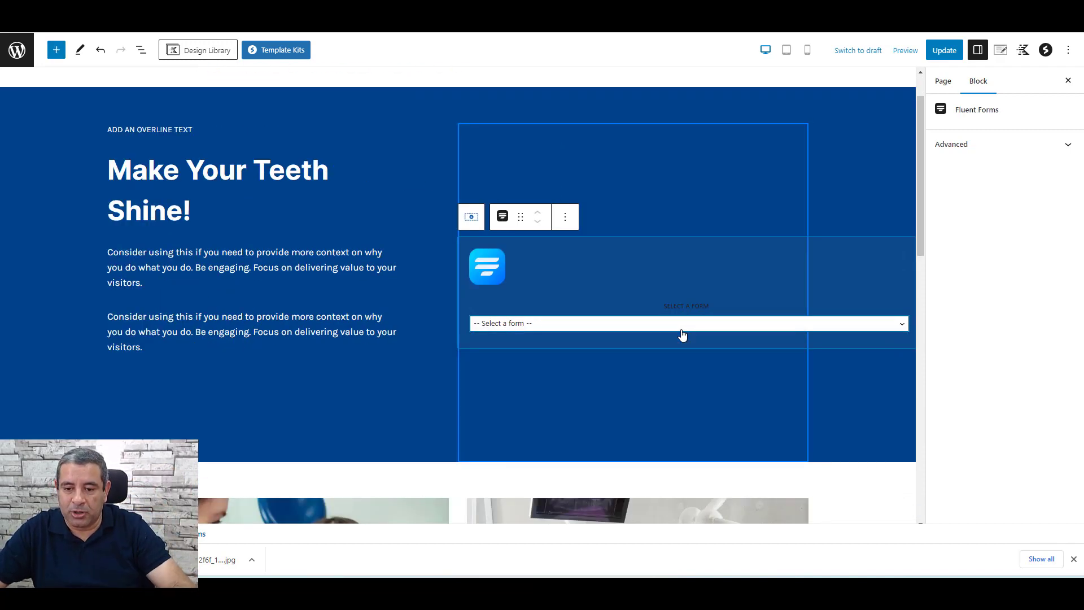
{"action": "left_click", "coordinate": [683, 332]}
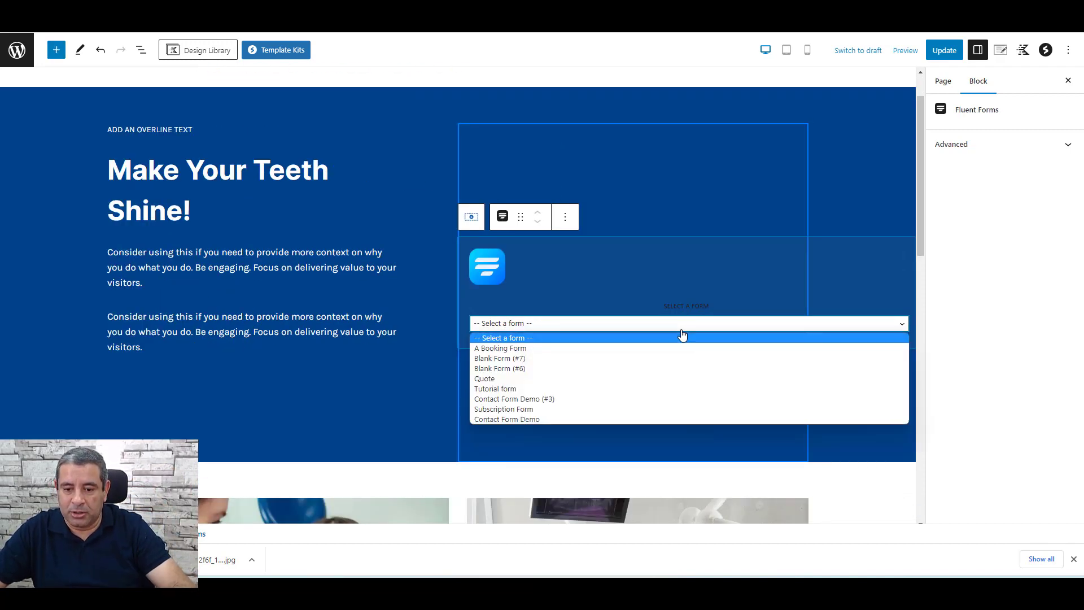
{"action": "left_click", "coordinate": [569, 325]}
{"action": "left_click", "coordinate": [568, 329]}
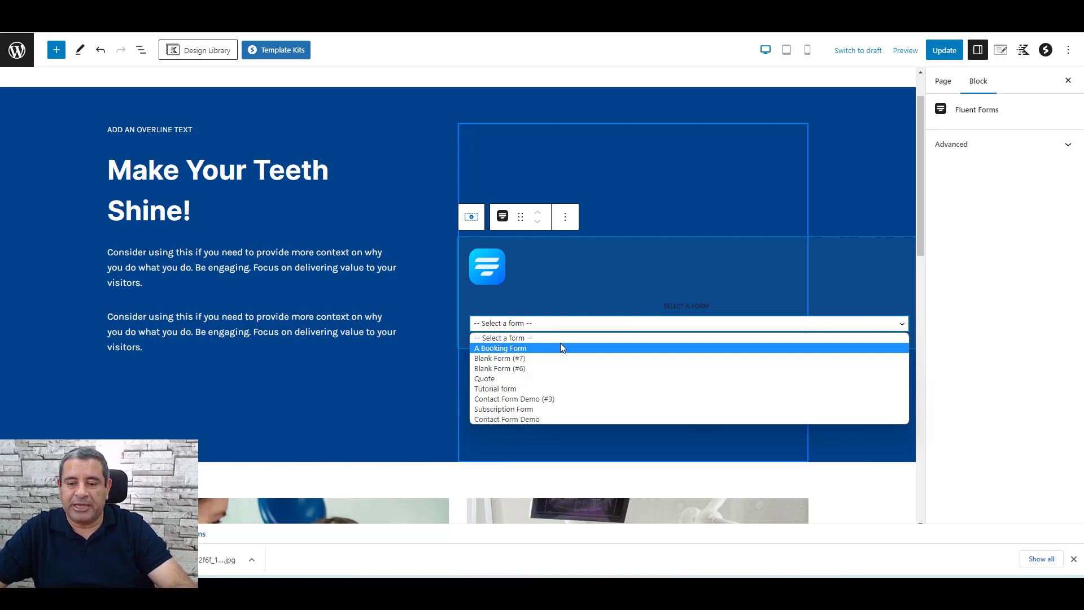
{"action": "left_click", "coordinate": [562, 347]}
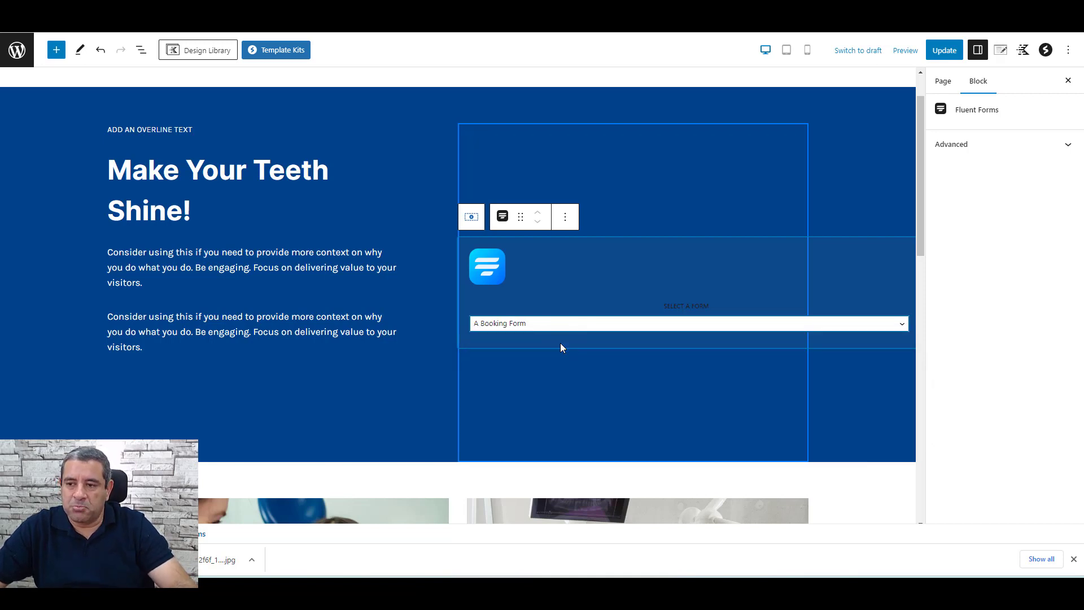
Update the page and check how the booking form is laid out on the live page.
{"action": "left_click", "coordinate": [944, 49]}
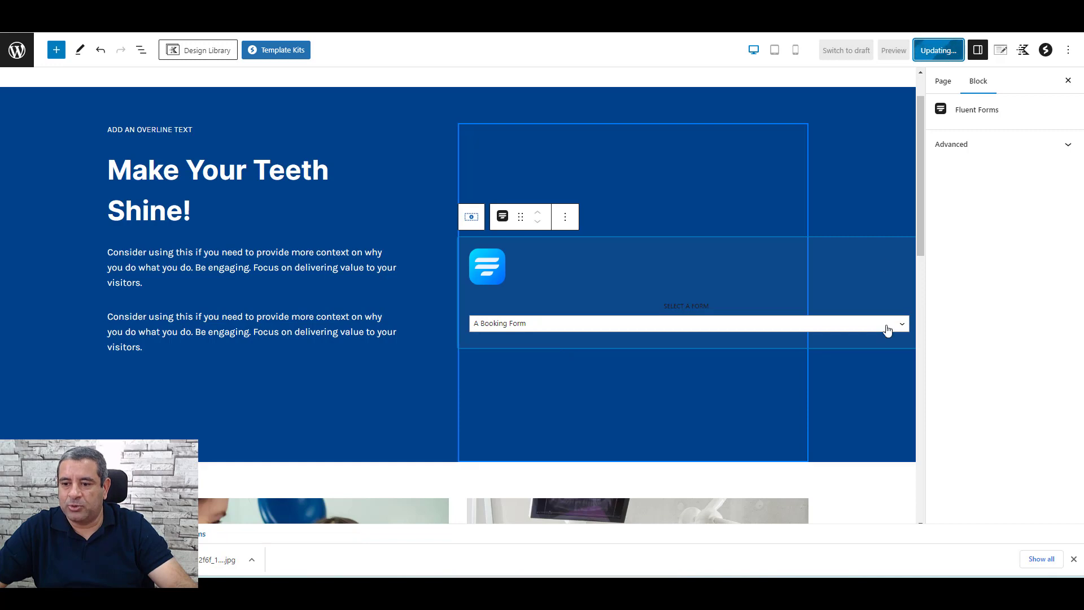
{"action": "key", "text": "ctrl+Tab"}
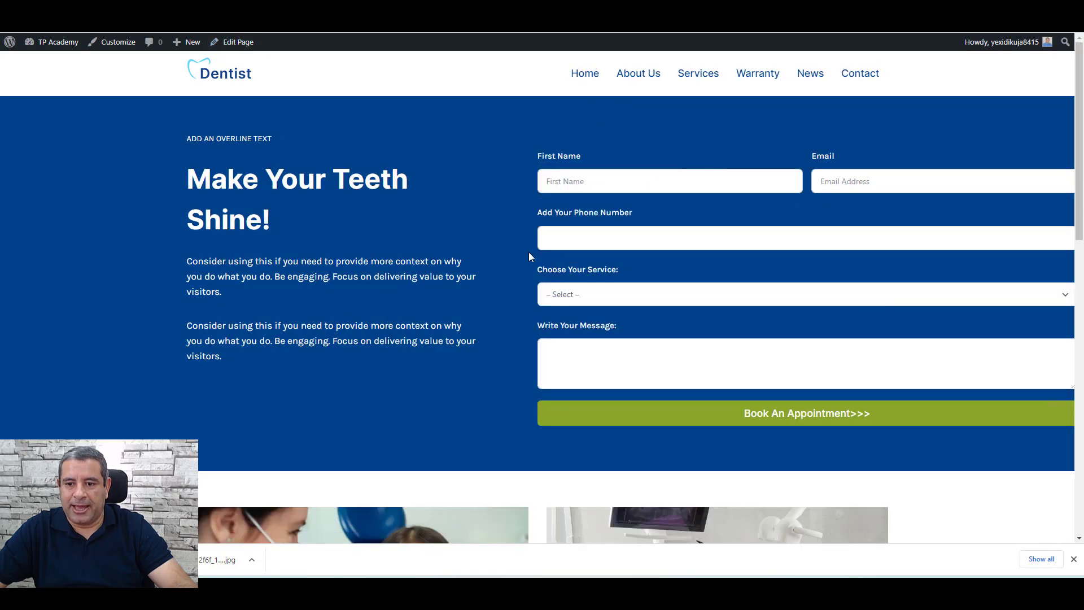
{"action": "scroll", "coordinate": [564, 250], "scroll_direction": "down", "scroll_amount": 6}
{"action": "scroll", "coordinate": [564, 250], "scroll_direction": "up", "scroll_amount": 5}
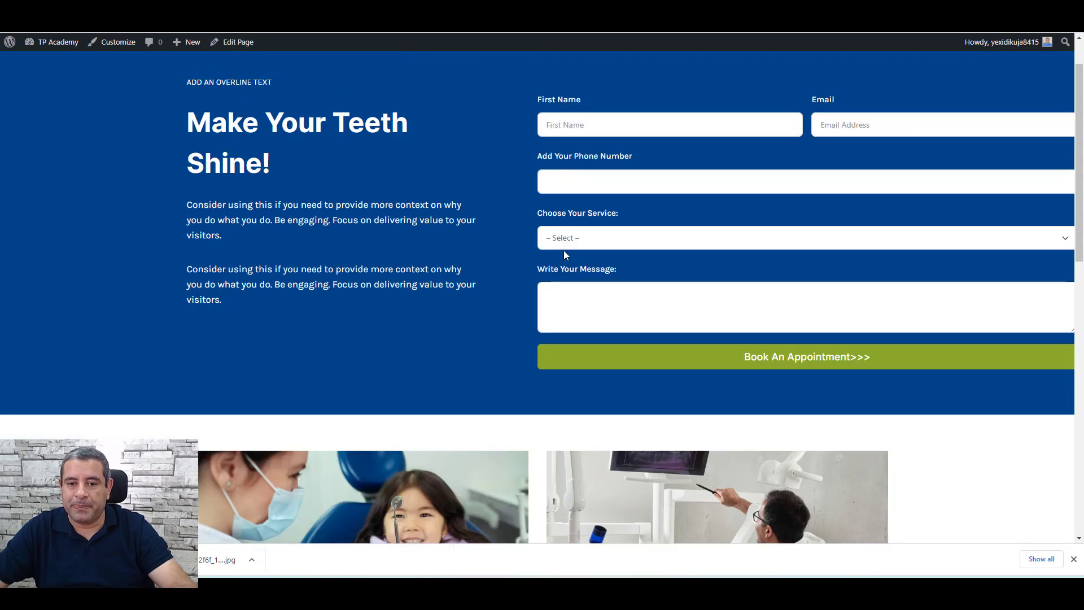
{"action": "scroll", "coordinate": [705, 211], "scroll_direction": "up", "scroll_amount": 1}
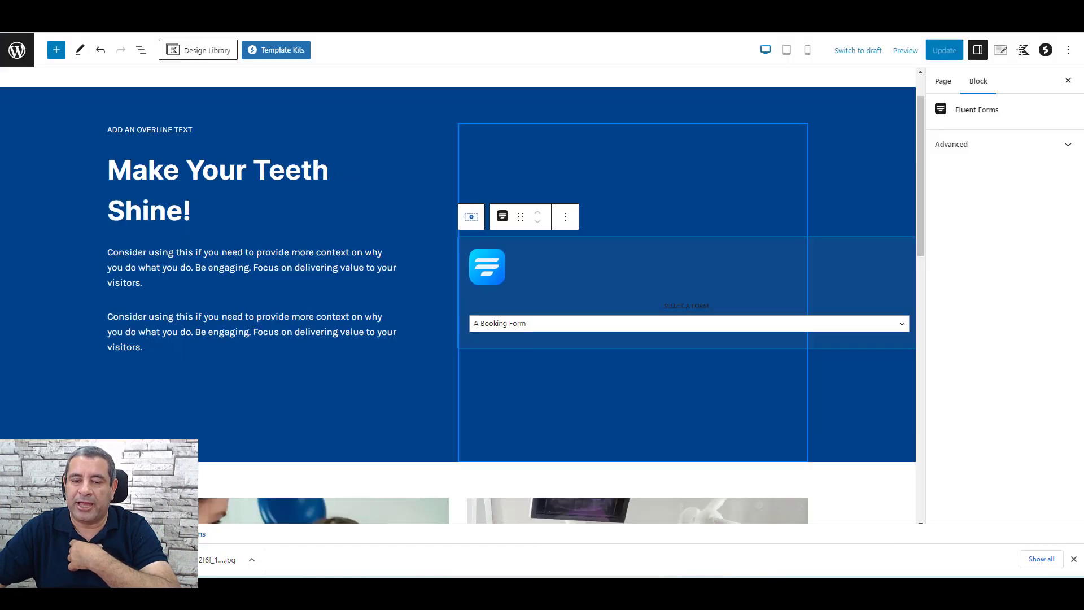
Set the alignment of the blue hero row to Wide width, then update the page and reload its live view.
{"action": "left_click", "coordinate": [232, 114]}
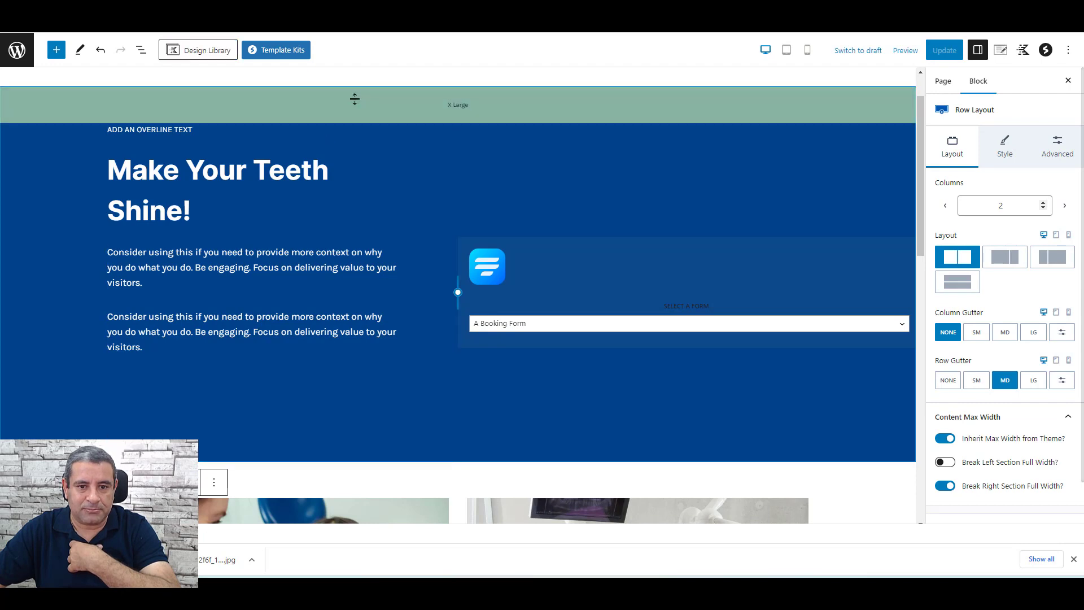
{"action": "scroll", "coordinate": [353, 97], "scroll_direction": "up", "scroll_amount": 1}
{"action": "left_click", "coordinate": [74, 128]}
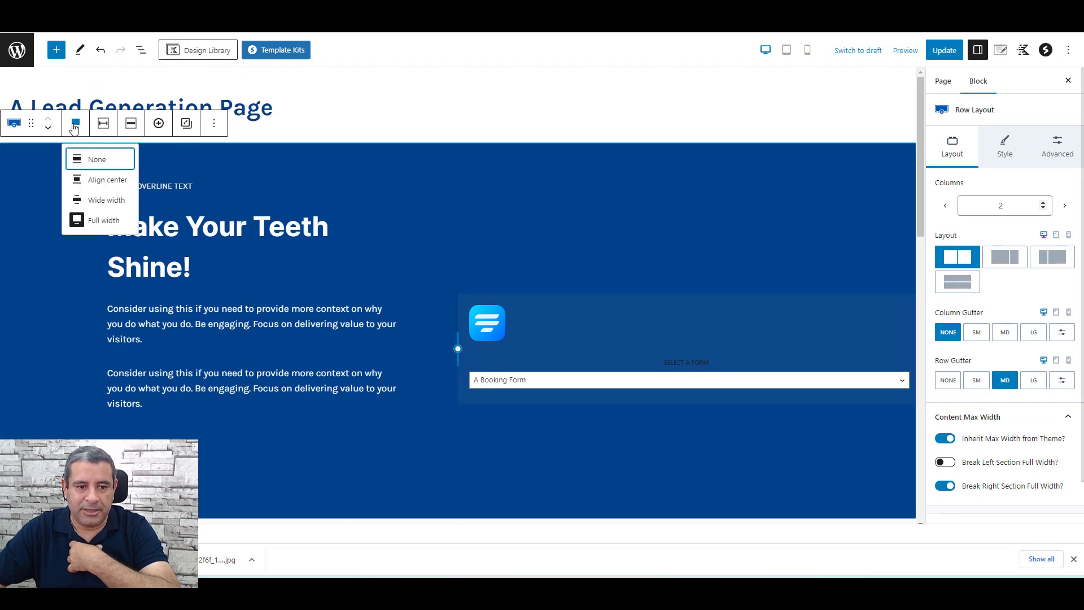
{"action": "left_click", "coordinate": [115, 202]}
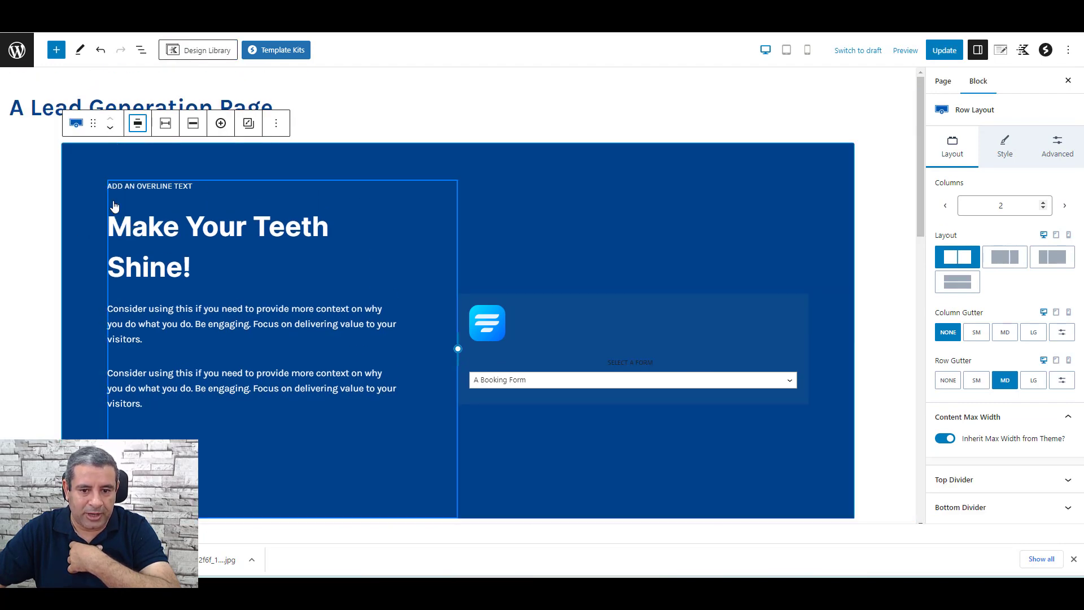
{"action": "left_click", "coordinate": [944, 50]}
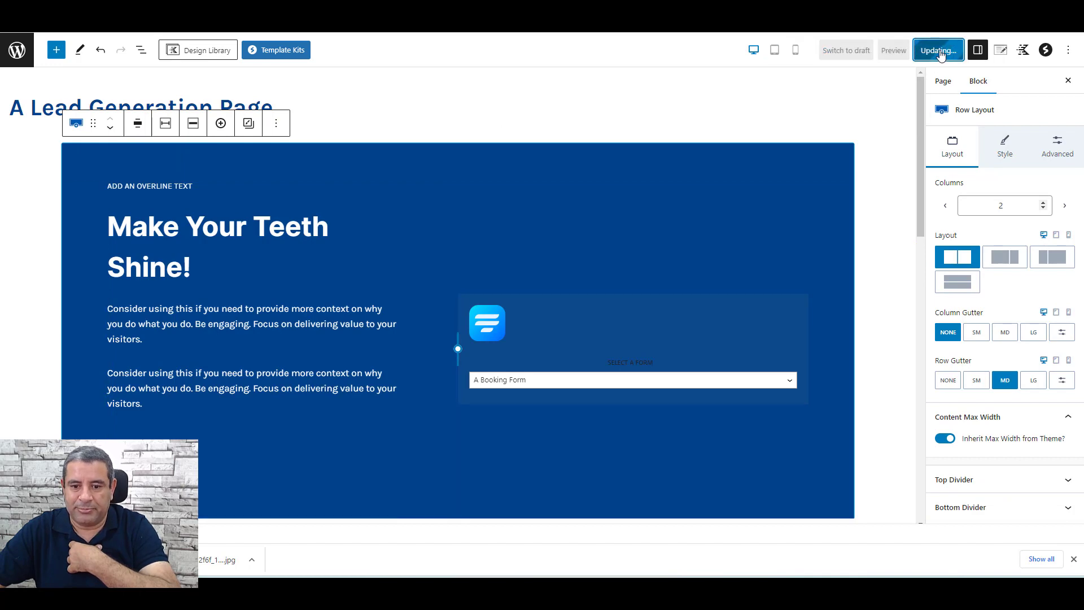
{"action": "key", "text": "ctrl+Tab"}
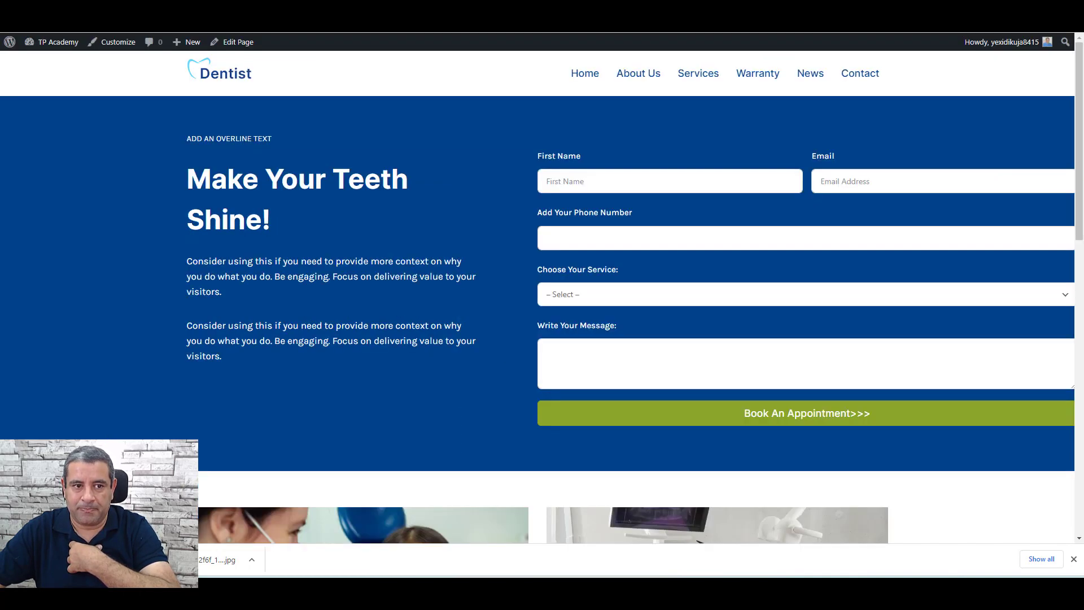
{"action": "key", "text": "F5"}
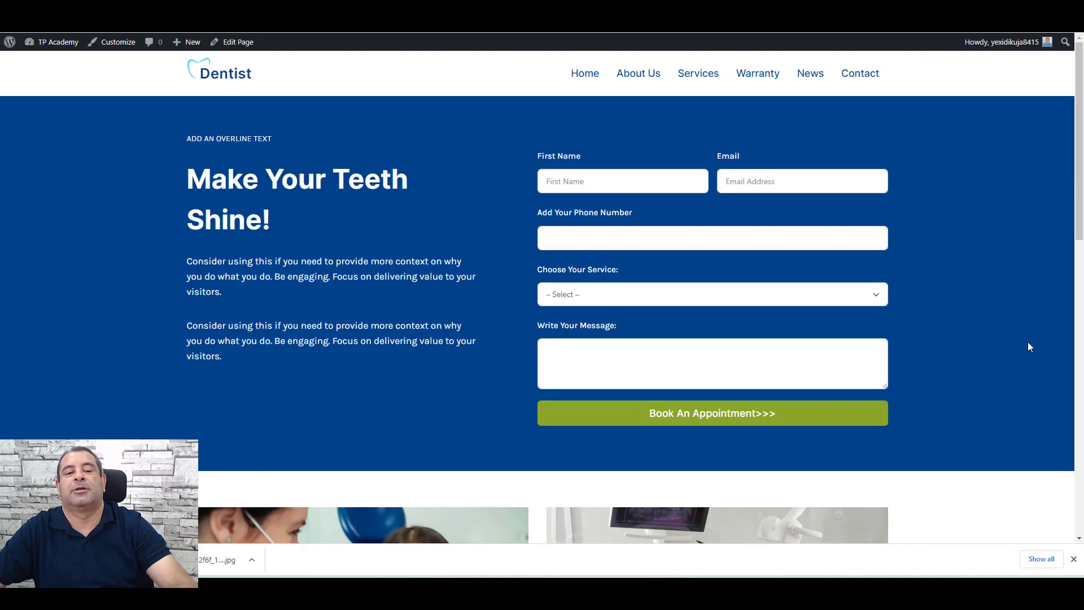
Review the live lead generation page from hero row to footer and compare its hero section with the reference page.
{"action": "scroll", "coordinate": [1029, 346], "scroll_direction": "down", "scroll_amount": 12}
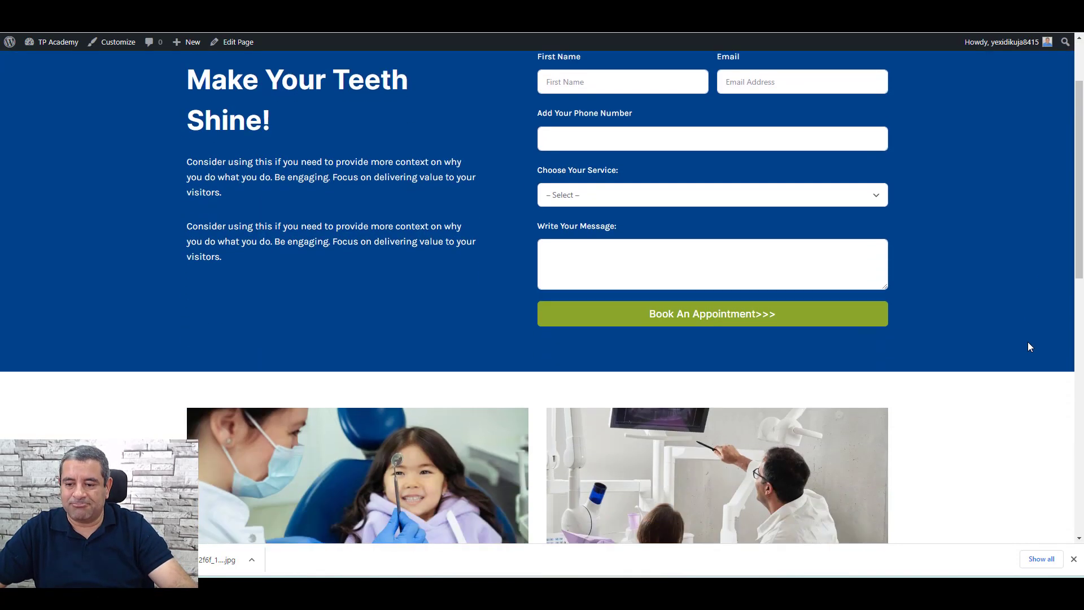
{"action": "scroll", "coordinate": [1028, 344], "scroll_direction": "up", "scroll_amount": 12}
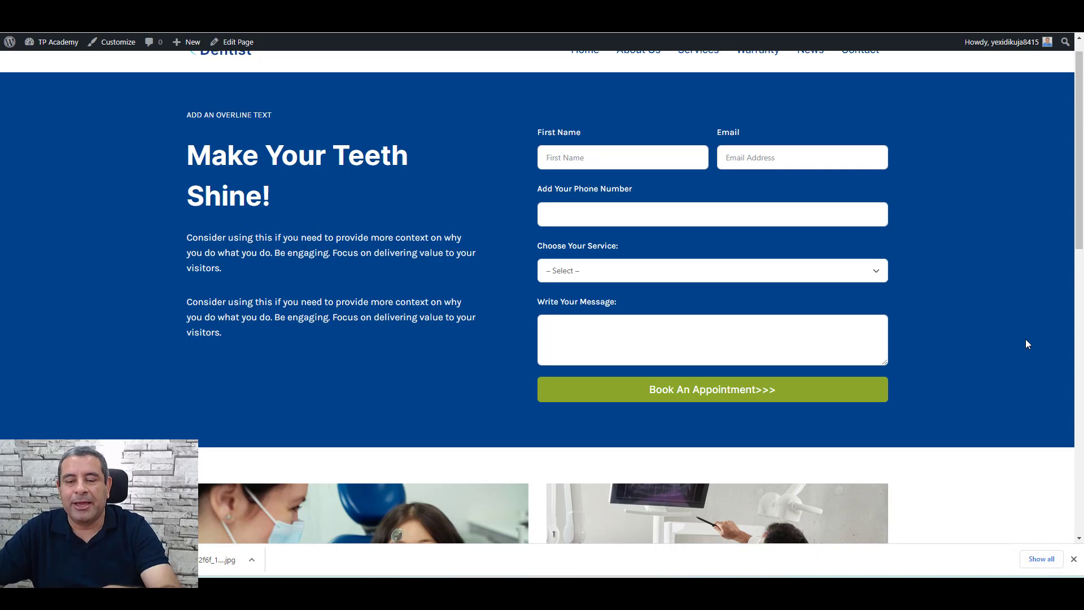
{"action": "scroll", "coordinate": [1026, 340], "scroll_direction": "up", "scroll_amount": 1}
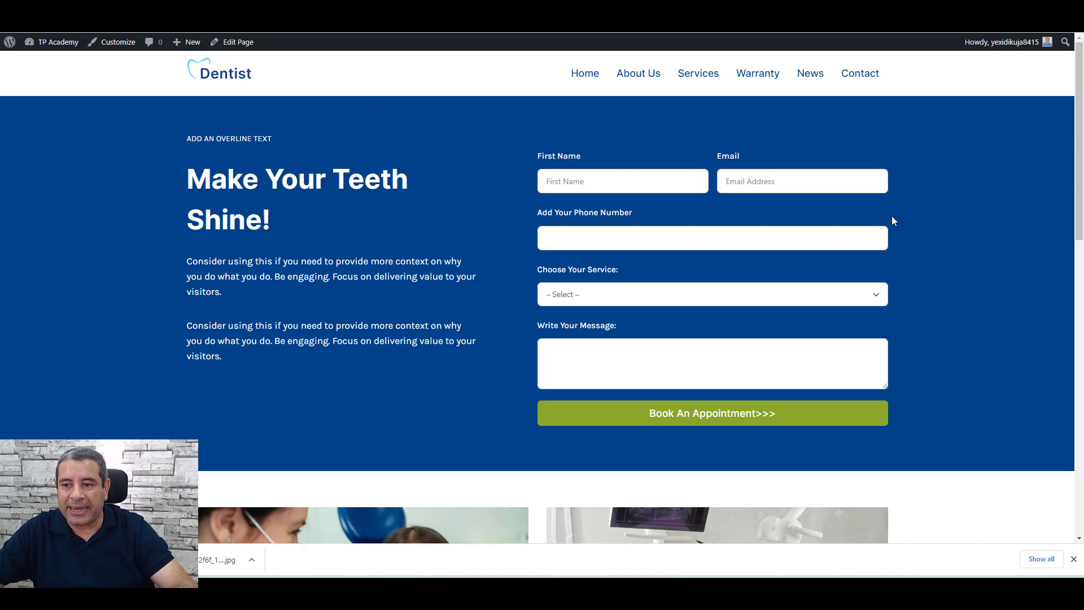
{"action": "scroll", "coordinate": [944, 267], "scroll_direction": "down", "scroll_amount": 15}
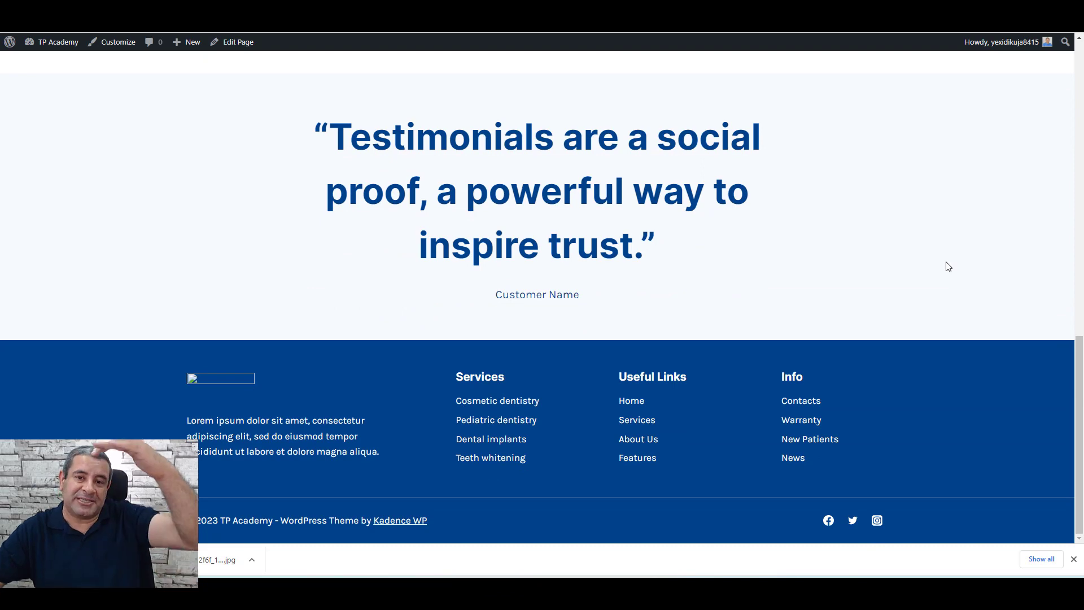
{"action": "scroll", "coordinate": [948, 266], "scroll_direction": "up", "scroll_amount": 5}
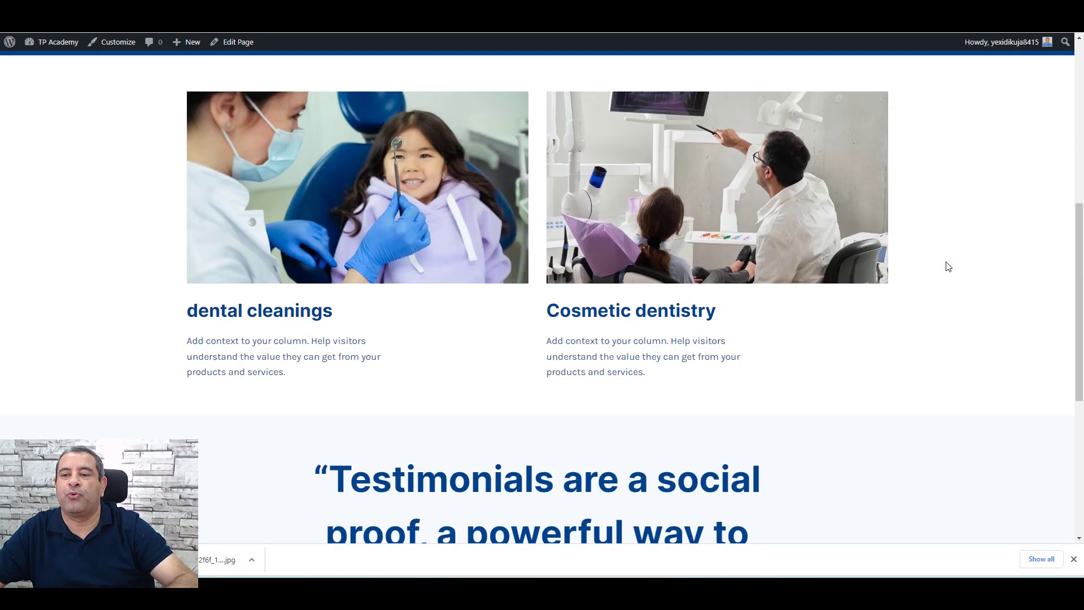
{"action": "scroll", "coordinate": [947, 263], "scroll_direction": "up", "scroll_amount": 6}
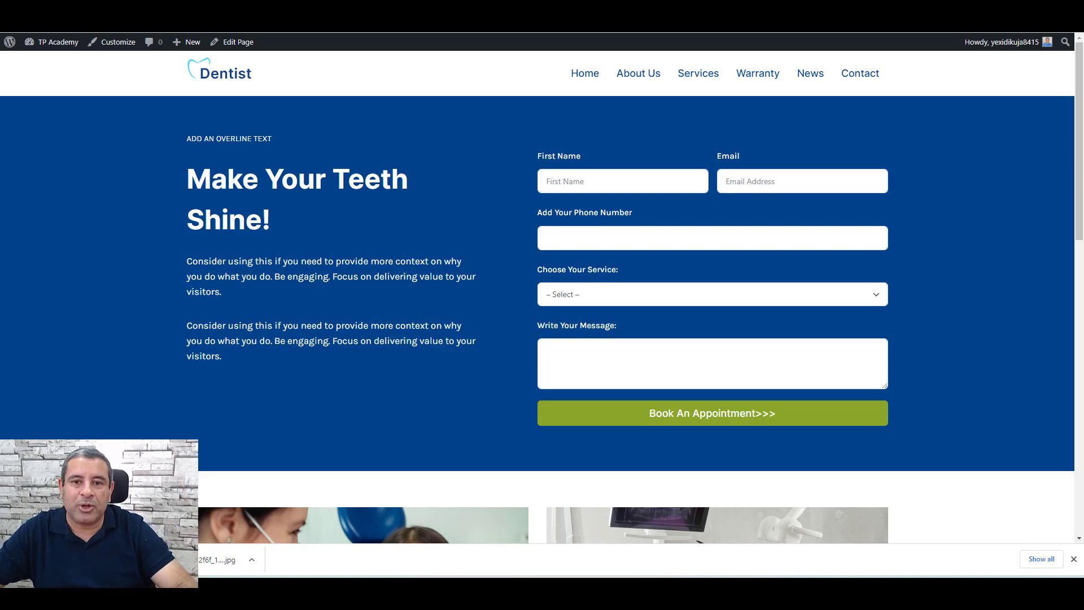
{"action": "left_click", "coordinate": [495, 28]}
{"action": "key", "text": "ctrl+Tab"}
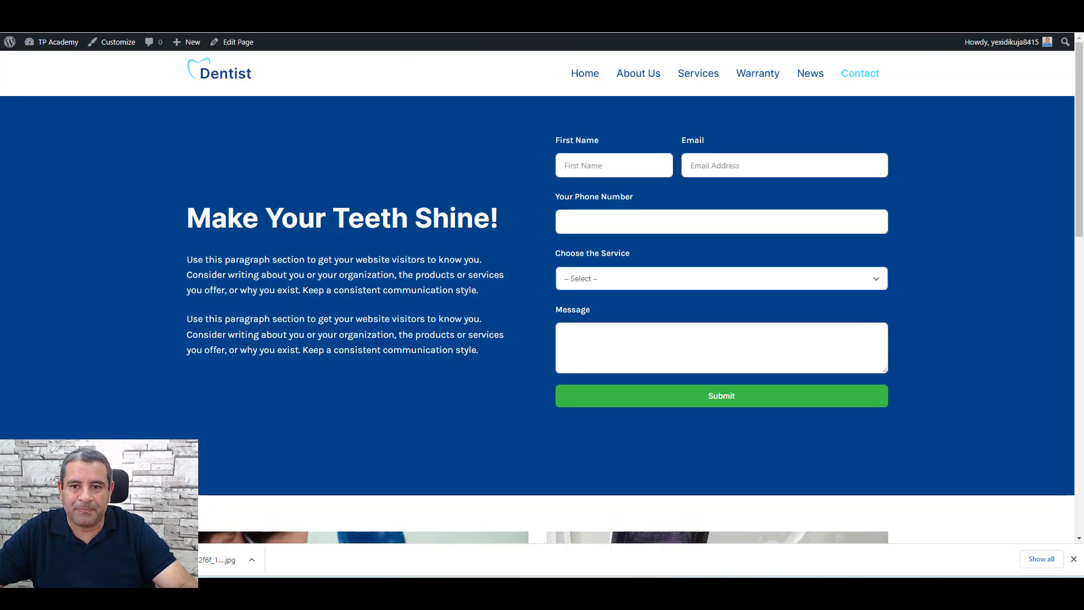
{"action": "key", "text": "ctrl+shift+Tab"}
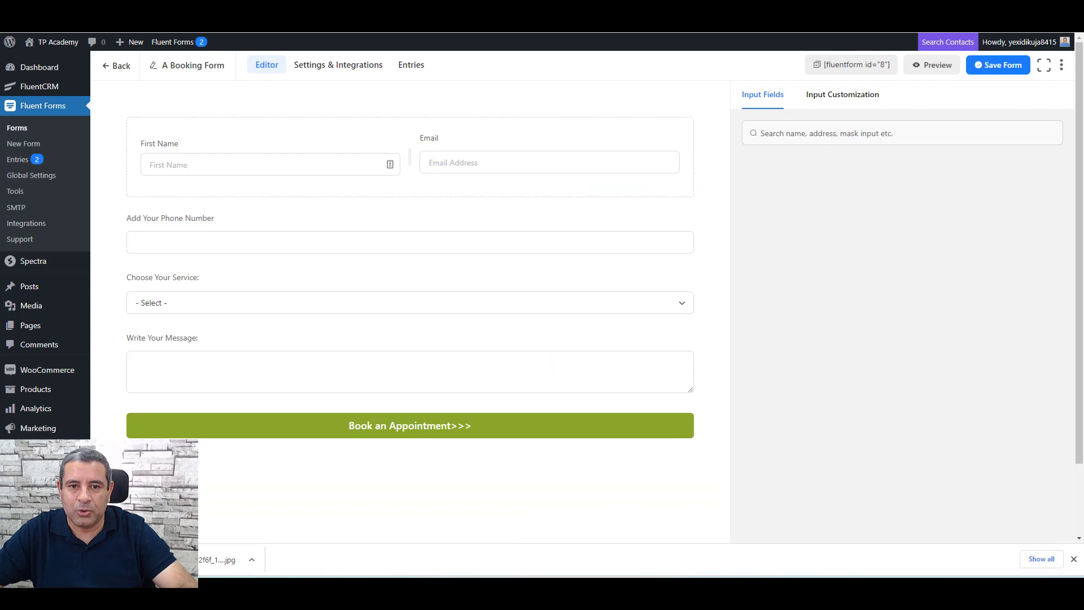
In the page editor, duplicate the blue hero row containing the "Make Your Teeth Shine!" text and the booking form.
{"action": "key", "text": "ctrl+Tab"}
{"action": "key", "text": "ctrl+Tab"}
{"action": "key", "text": "ctrl+Tab"}
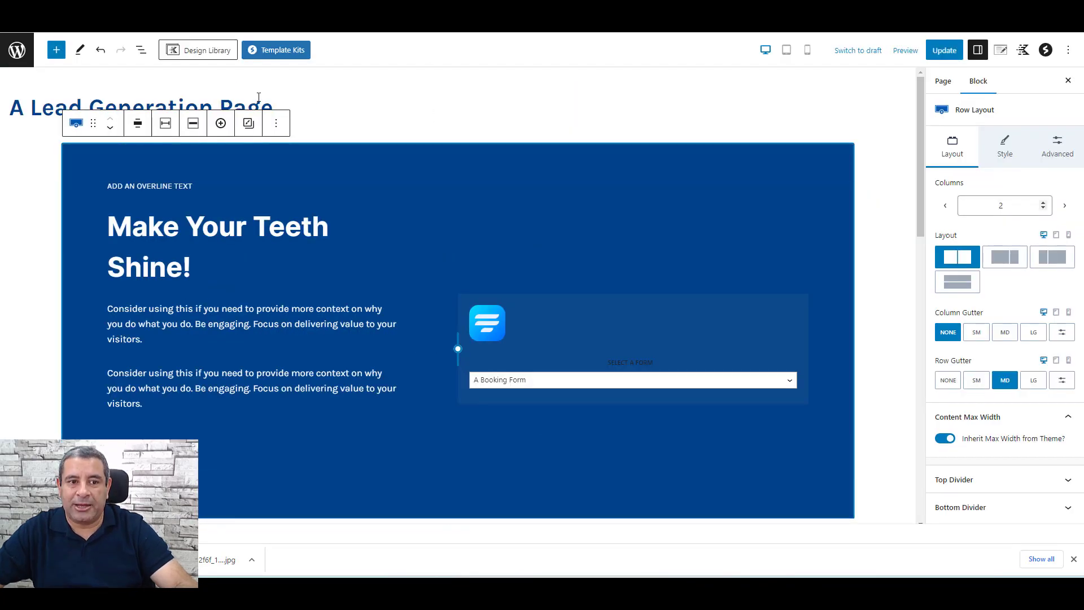
{"action": "left_click", "coordinate": [141, 50]}
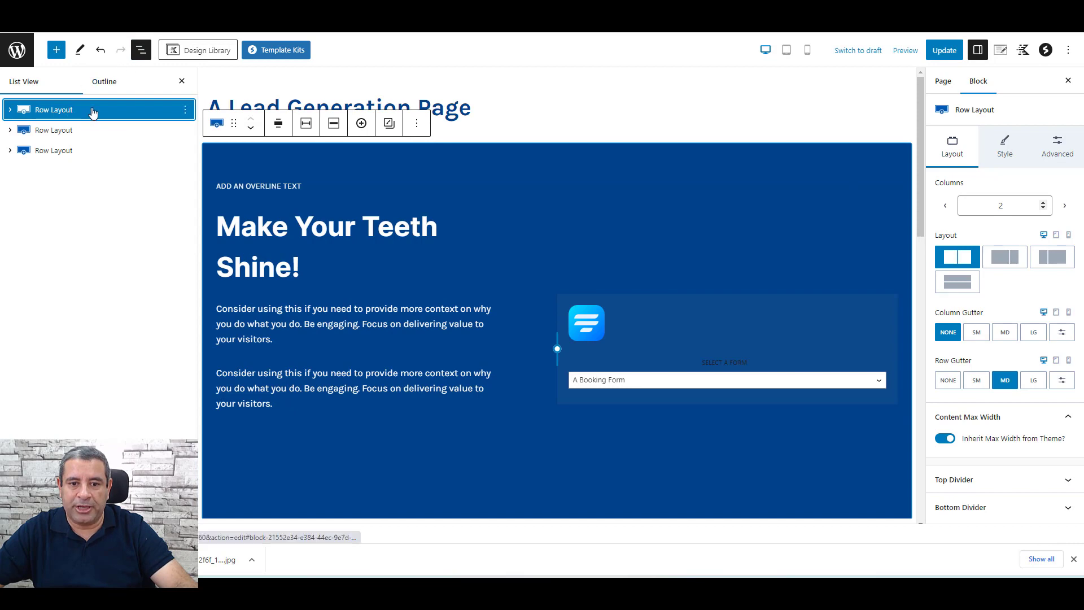
{"action": "left_click", "coordinate": [416, 123]}
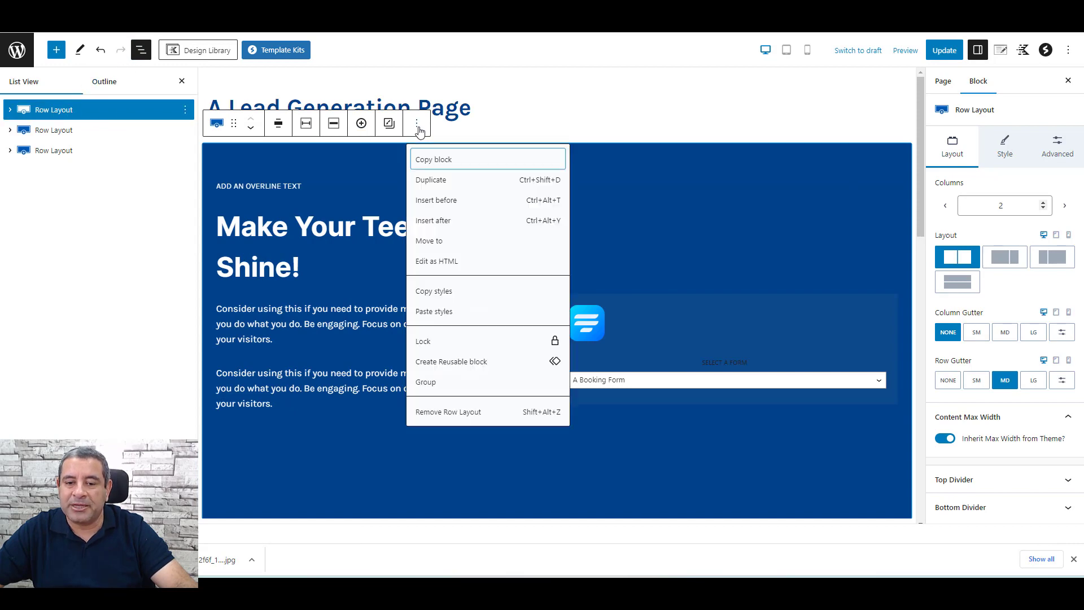
{"action": "left_click", "coordinate": [448, 183]}
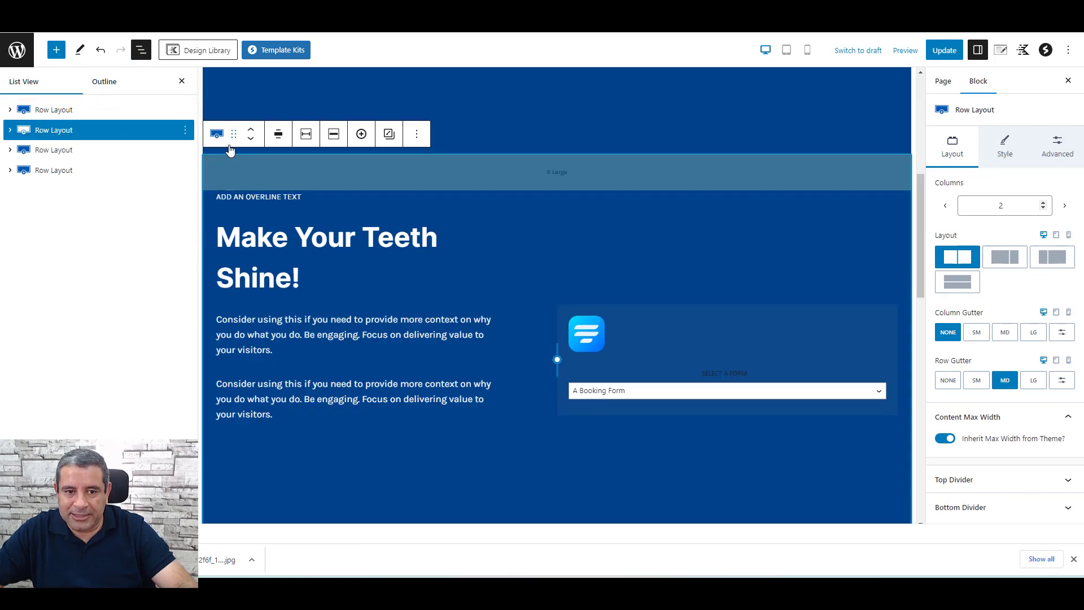
Move the duplicated hero row below the testimonial row, making it the last row of the page.
{"action": "left_click", "coordinate": [251, 138]}
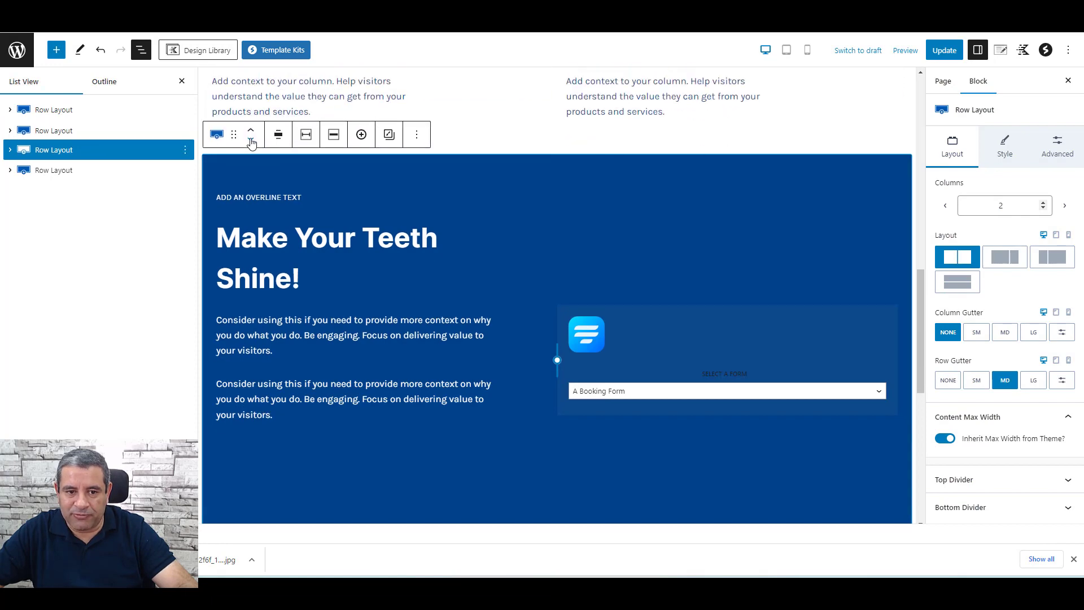
{"action": "left_click", "coordinate": [252, 140]}
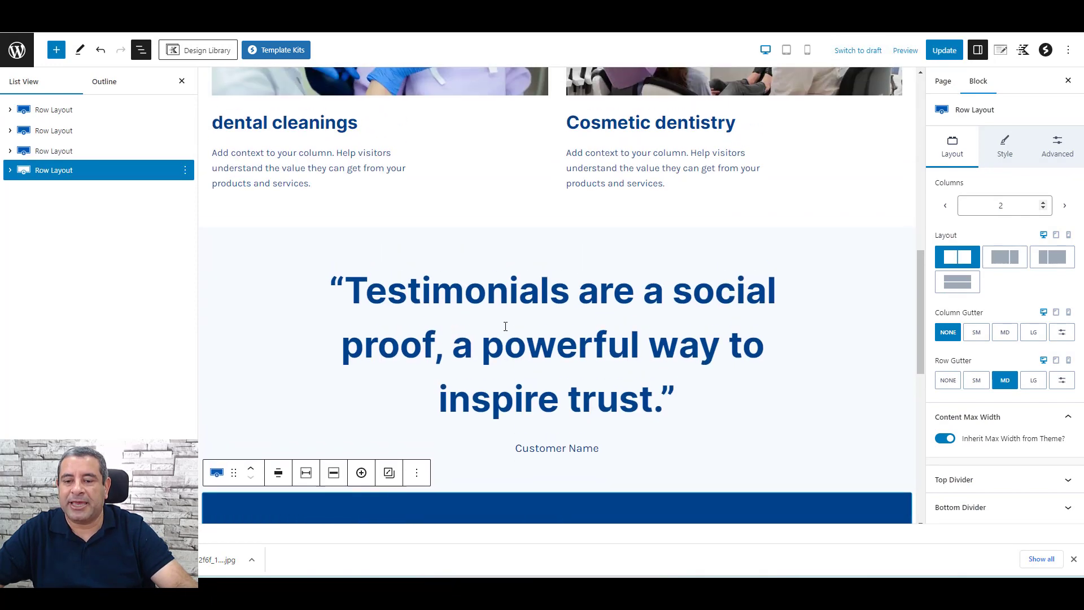
{"action": "scroll", "coordinate": [501, 319], "scroll_direction": "up", "scroll_amount": 5}
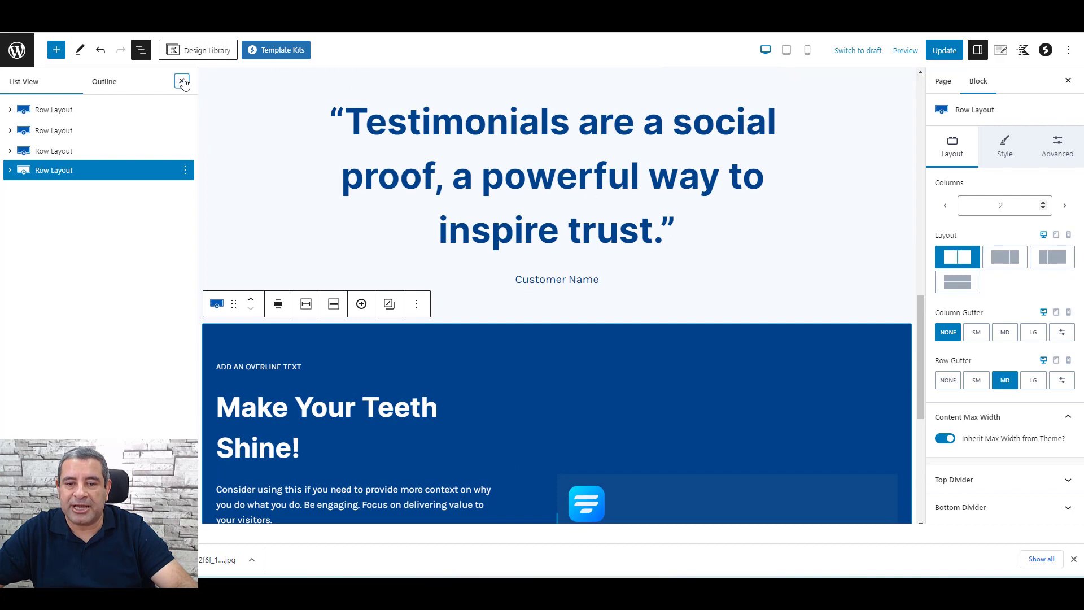
{"action": "left_click", "coordinate": [181, 81]}
Replace the heading in the duplicated blue row with "Do not Hesitate. Book Now!".
{"action": "scroll", "coordinate": [419, 194], "scroll_direction": "down", "scroll_amount": 6}
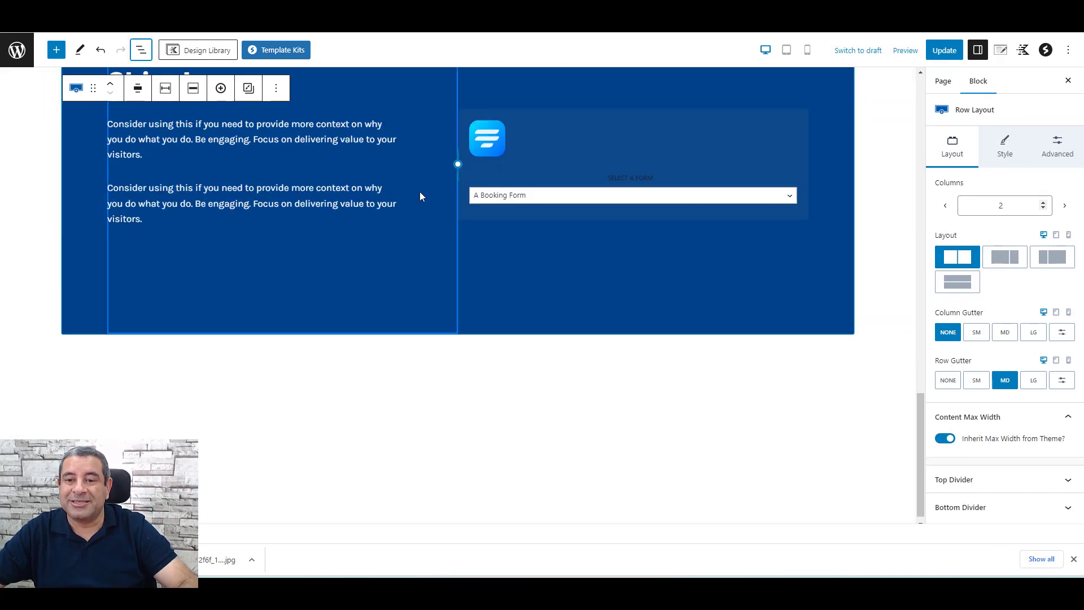
{"action": "scroll", "coordinate": [564, 220], "scroll_direction": "up", "scroll_amount": 4}
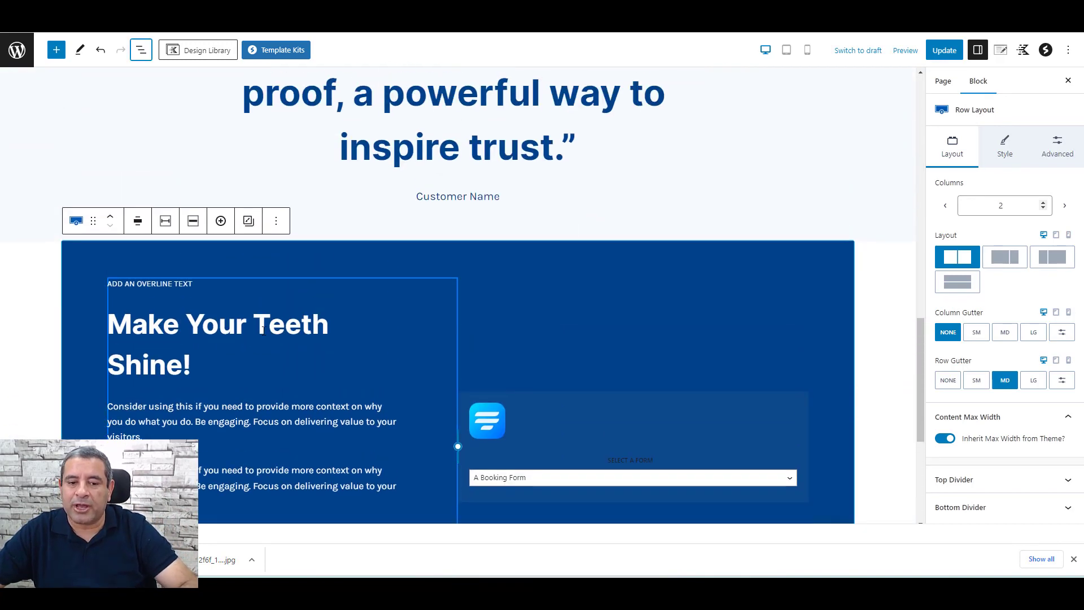
{"action": "triple_click", "coordinate": [263, 330]}
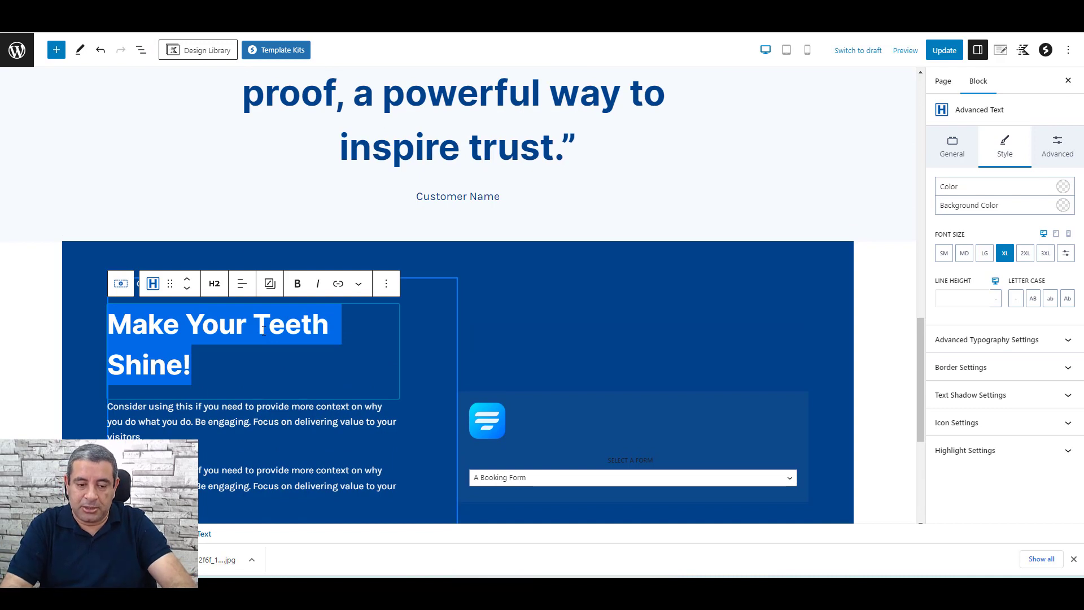
{"action": "type", "text": "Do not N"}
{"action": "key", "text": "BackSpace"}
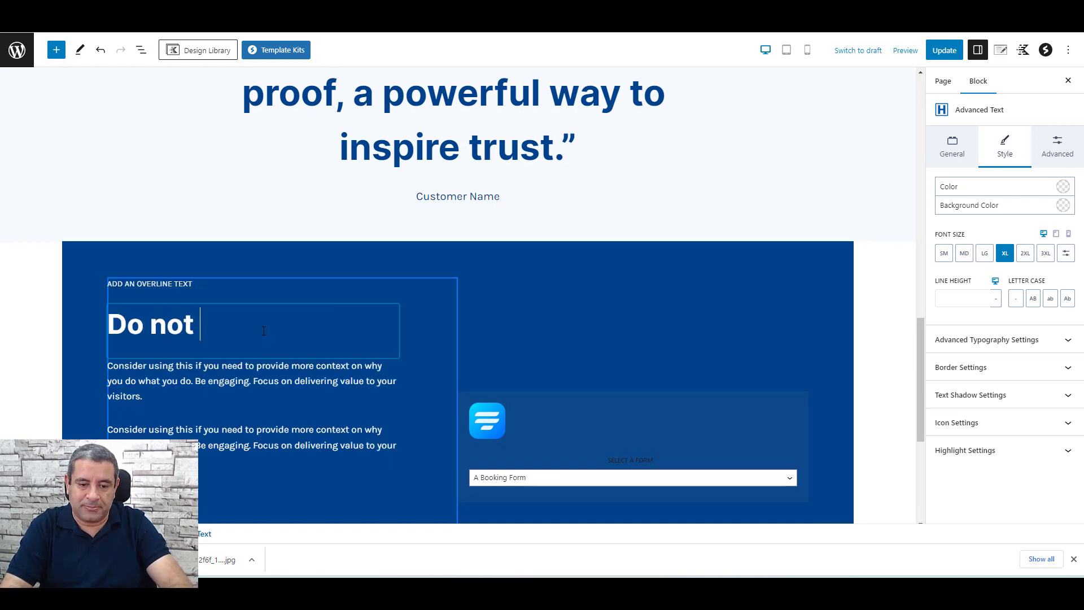
{"action": "type", "text": "He"}
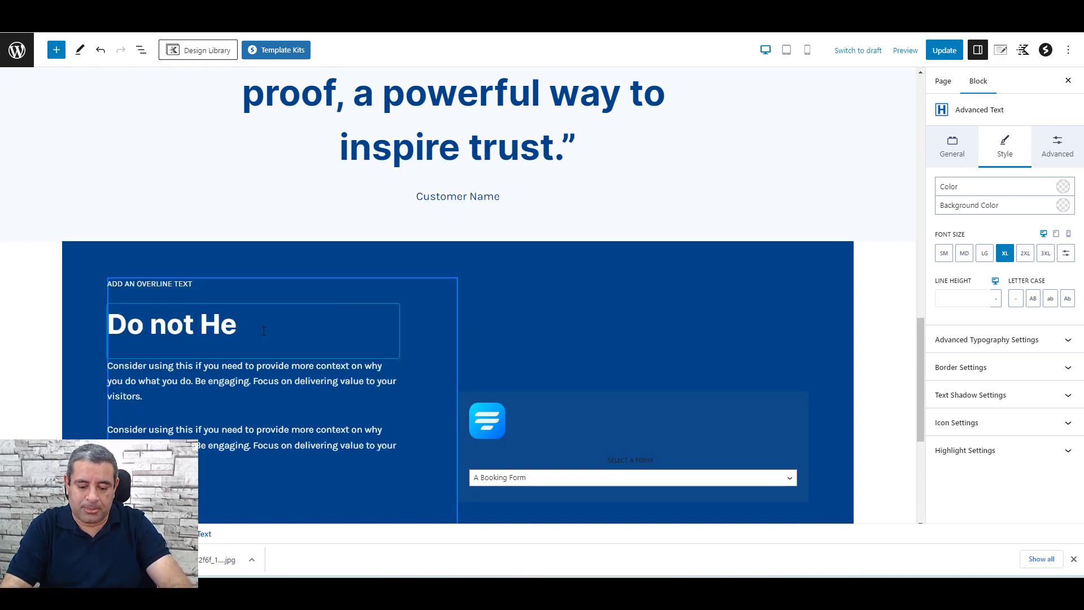
{"action": "type", "text": "sitate"}
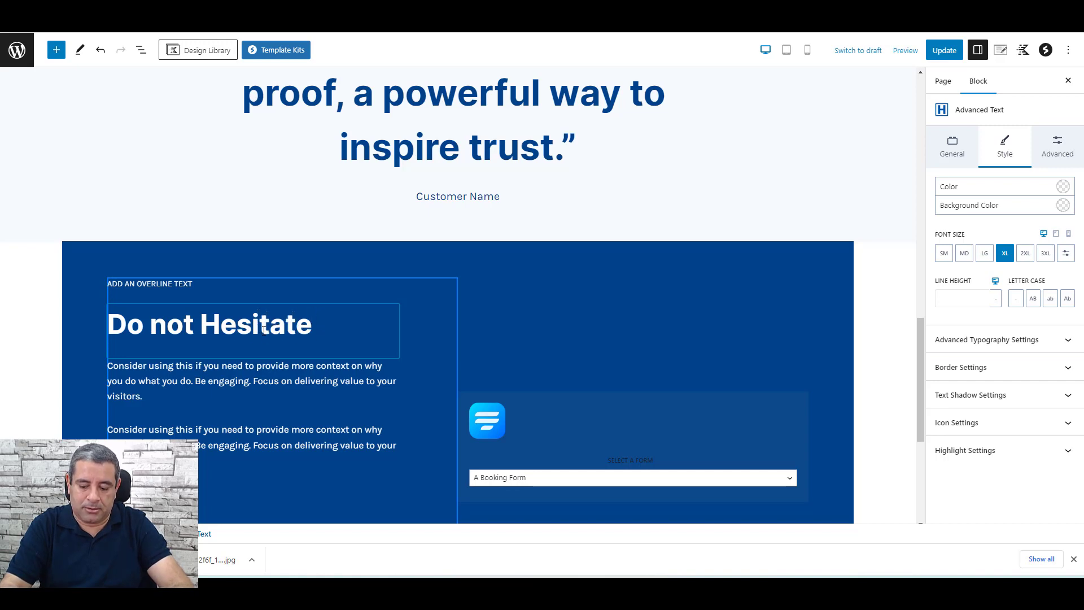
{"action": "type", "text": ". Conta"}
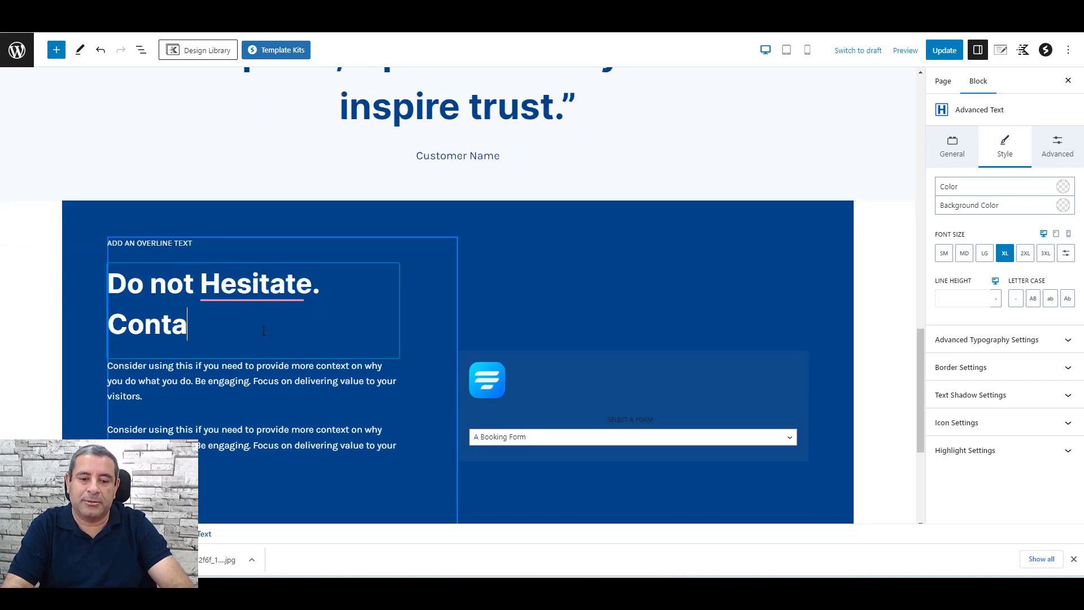
{"action": "key", "text": "BackSpace"}
{"action": "key", "text": "BackSpace"}
{"action": "key", "text": "BackSpace"}
{"action": "key", "text": "BackSpace"}
{"action": "key", "text": "BackSpace"}
{"action": "key", "text": "BackSpace"}
{"action": "type", "text": "b"}
{"action": "key", "text": "BackSpace"}
{"action": "key", "text": "BackSpace"}
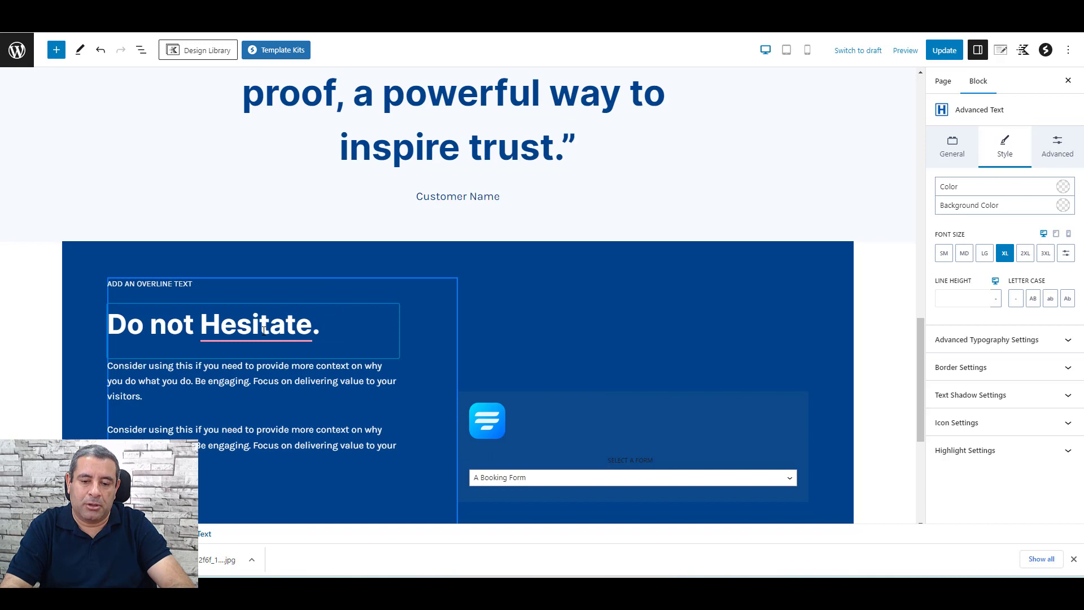
{"action": "type", "text": "Book Now"}
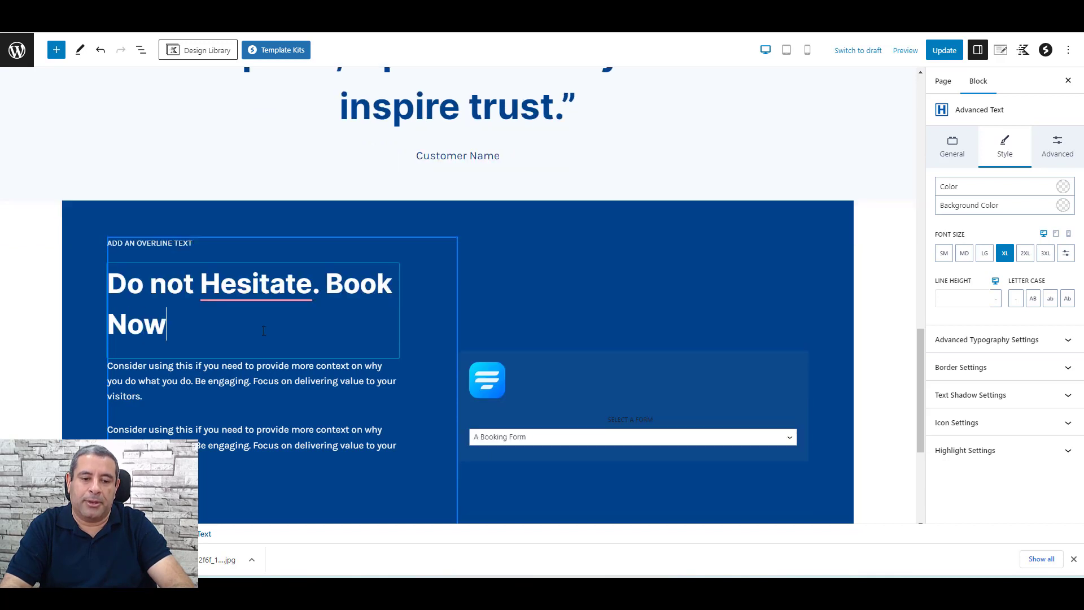
{"action": "type", "text": "!"}
Remove the second paragraph below the new heading and correct "Hesitate" in the heading to lowercase "hesitate".
{"action": "left_click", "coordinate": [275, 366]}
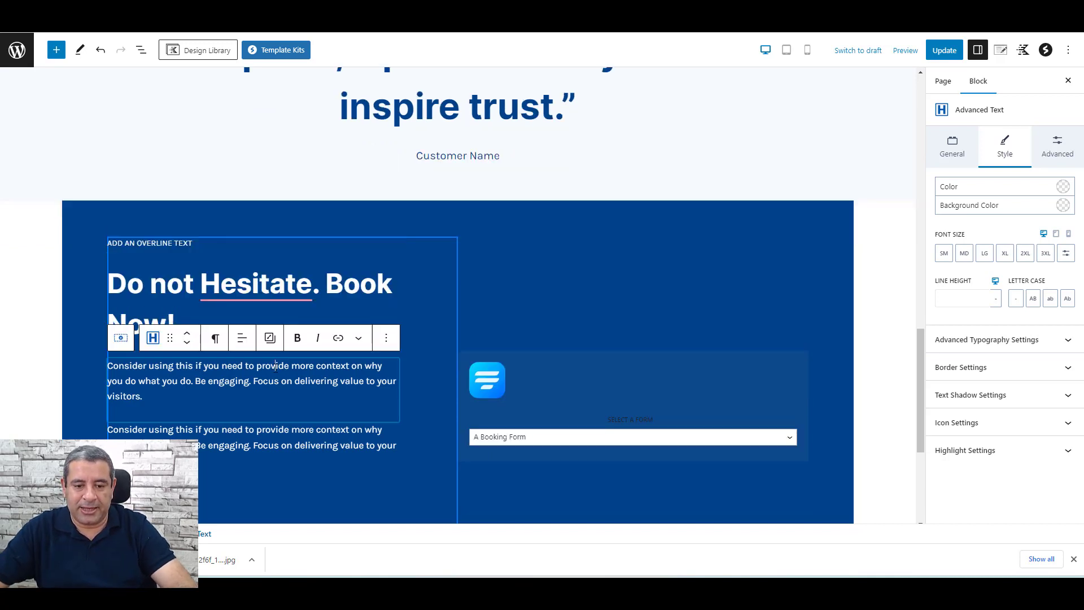
{"action": "left_click", "coordinate": [367, 438]}
{"action": "left_click", "coordinate": [386, 401]}
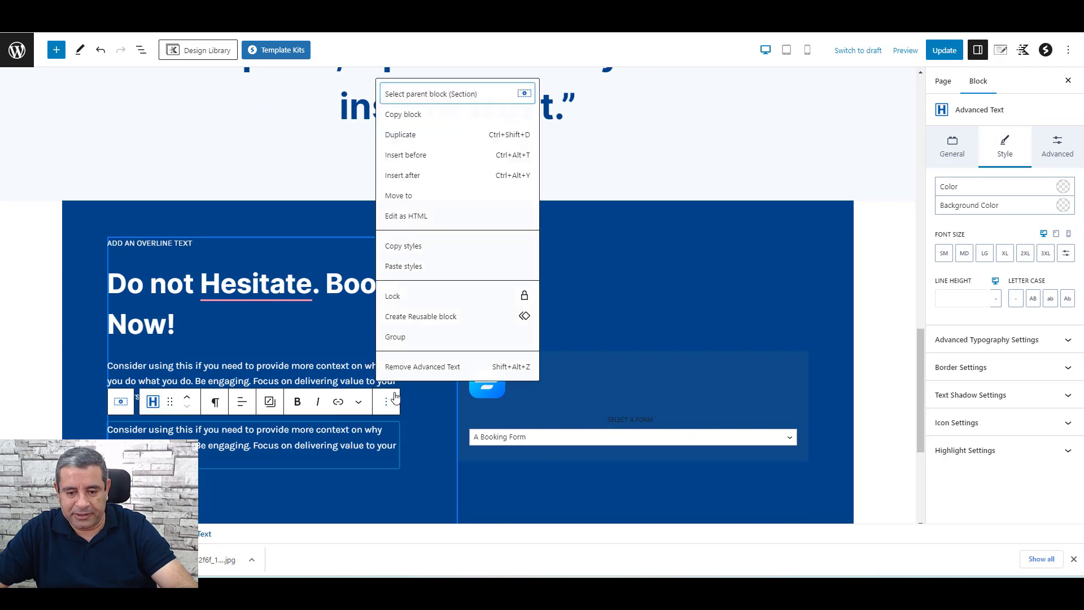
{"action": "left_click", "coordinate": [418, 367]}
{"action": "mouse_move", "coordinate": [250, 289]}
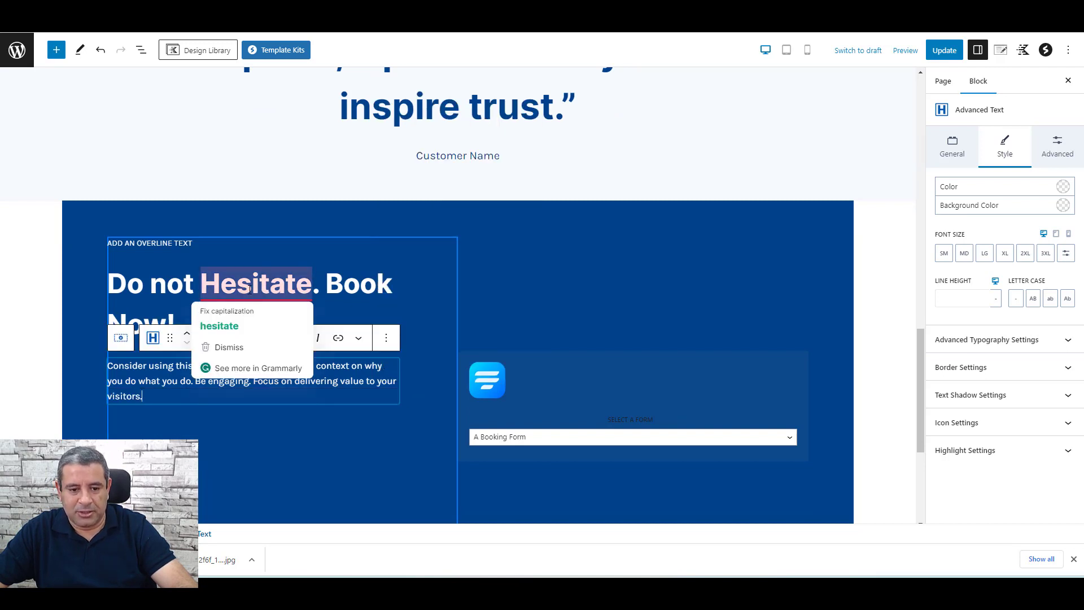
{"action": "left_click", "coordinate": [226, 326]}
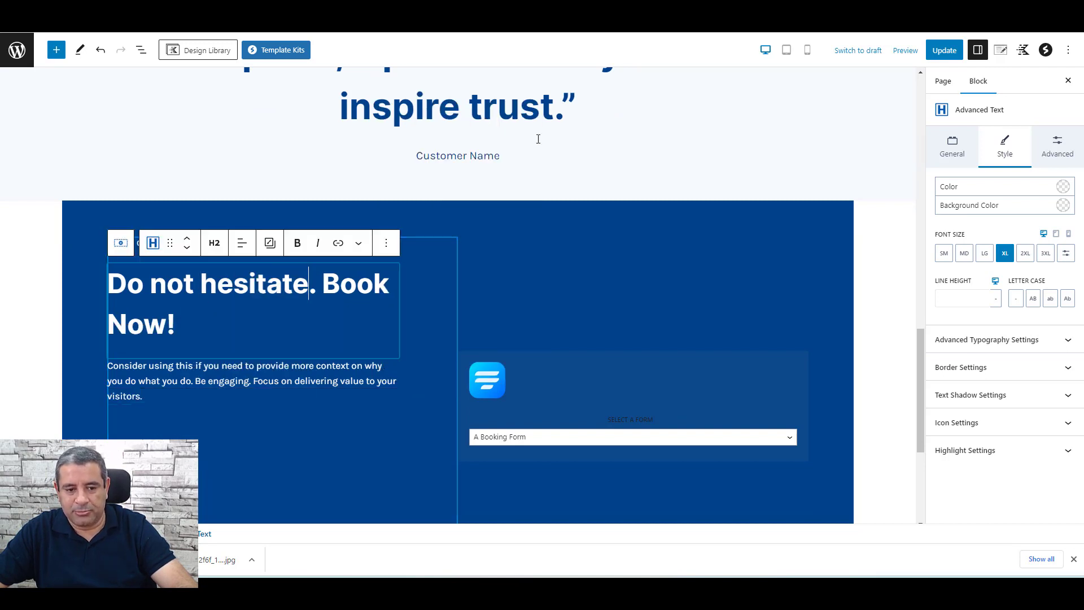
Update the page and check the second booking row above the footer on the live page.
{"action": "left_click", "coordinate": [942, 50]}
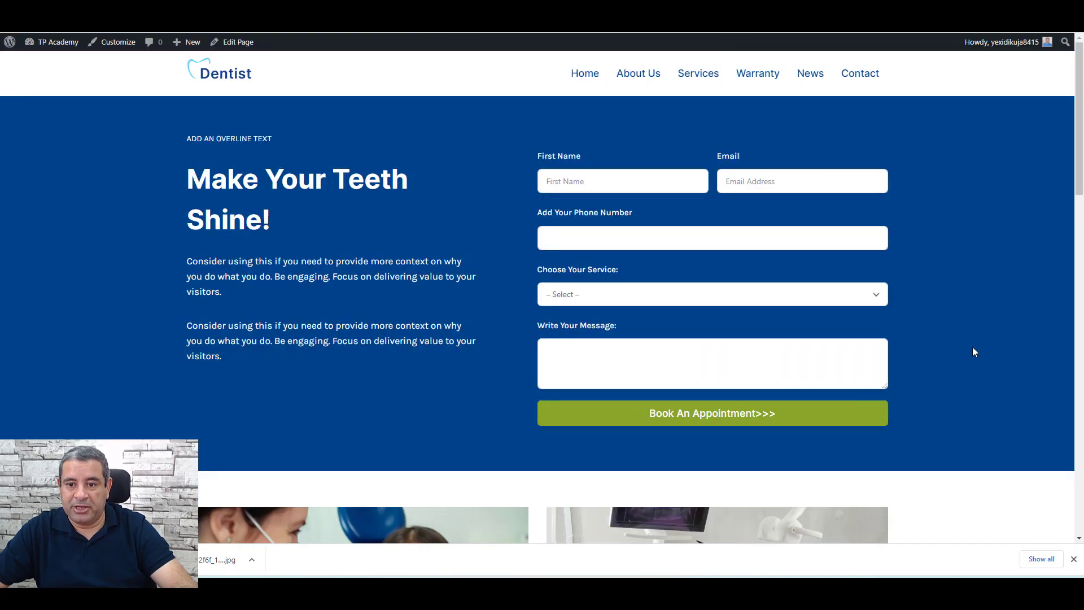
{"action": "scroll", "coordinate": [973, 347], "scroll_direction": "down", "scroll_amount": 15}
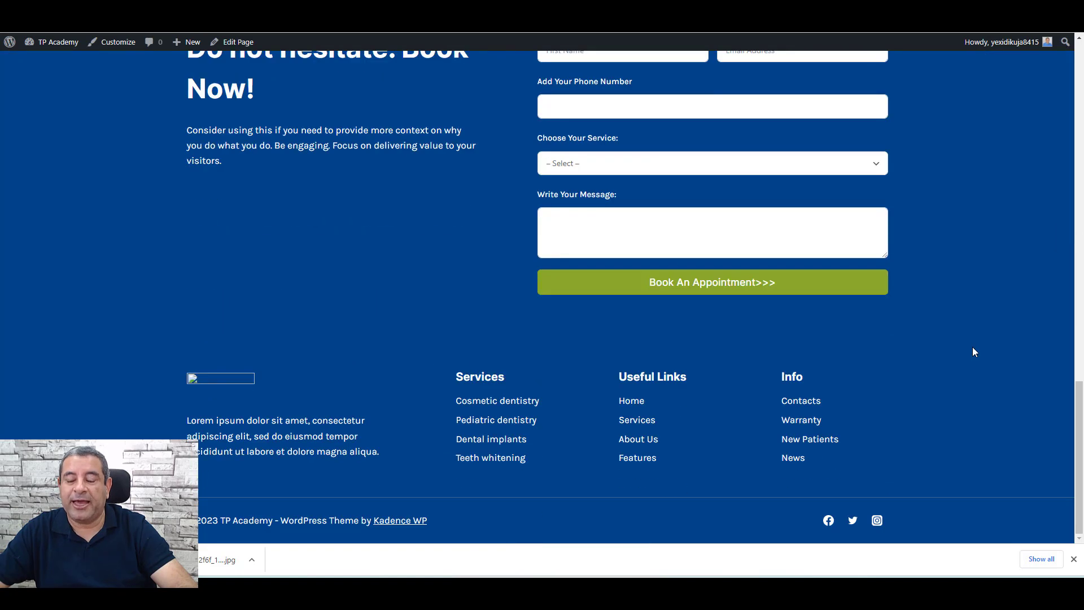
{"action": "scroll", "coordinate": [973, 347], "scroll_direction": "up", "scroll_amount": 2}
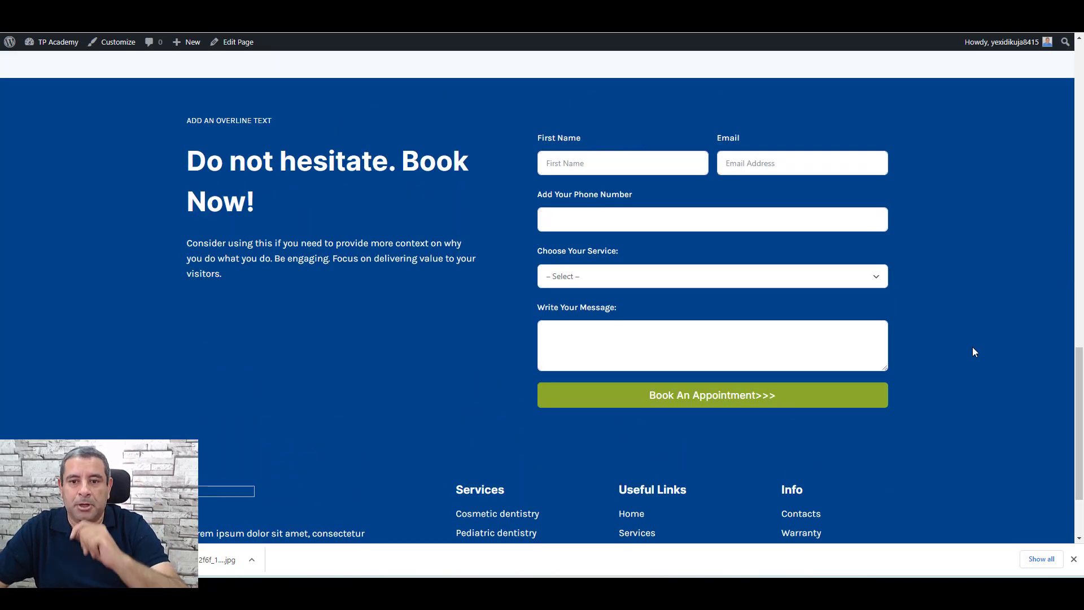
{"action": "scroll", "coordinate": [973, 346], "scroll_direction": "up", "scroll_amount": 4}
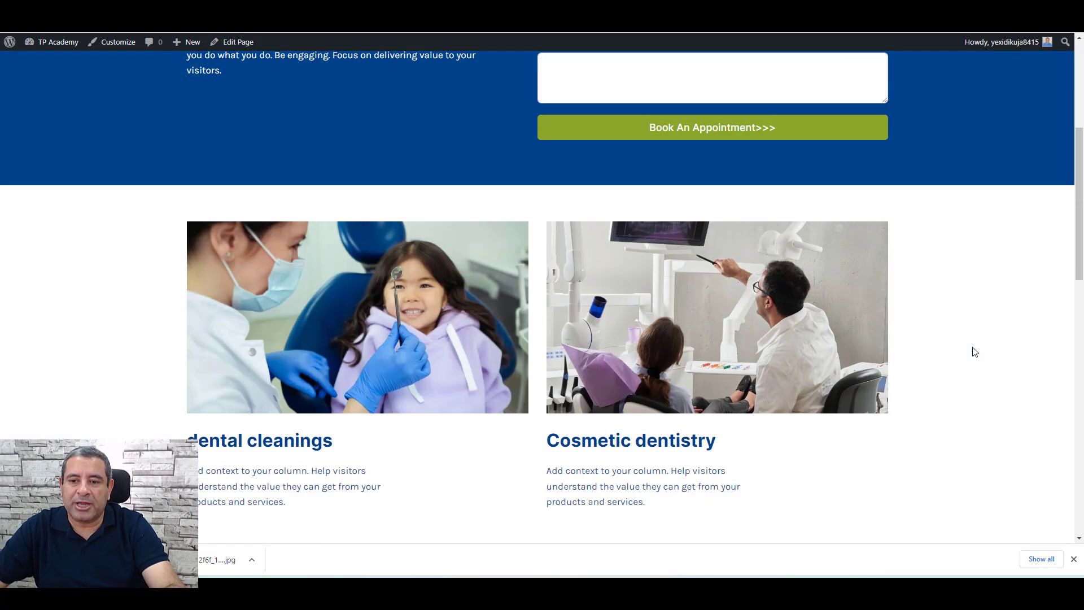
{"action": "scroll", "coordinate": [973, 347], "scroll_direction": "up", "scroll_amount": 5}
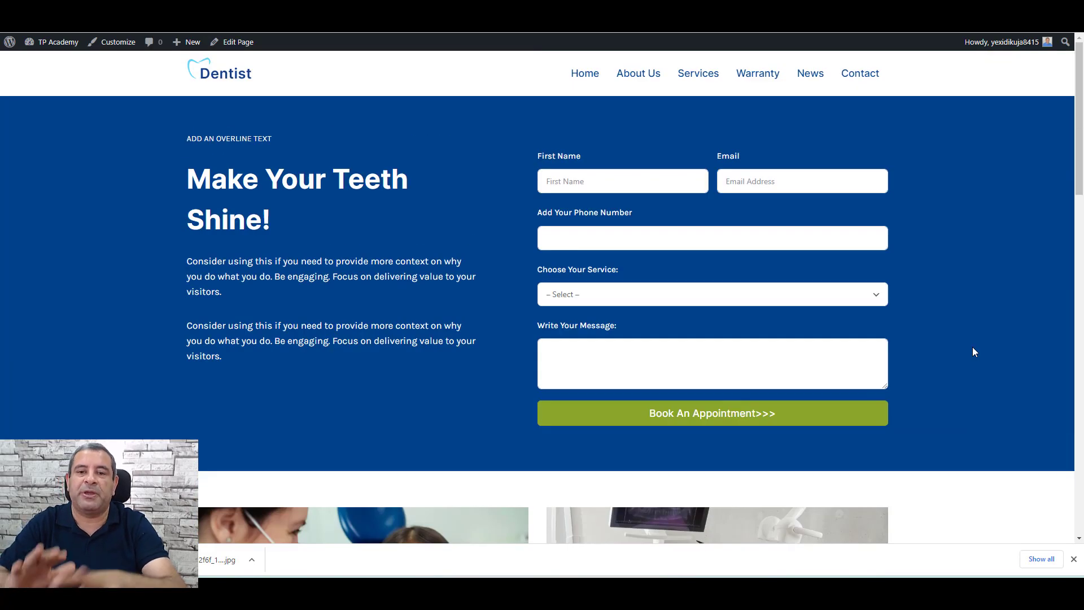